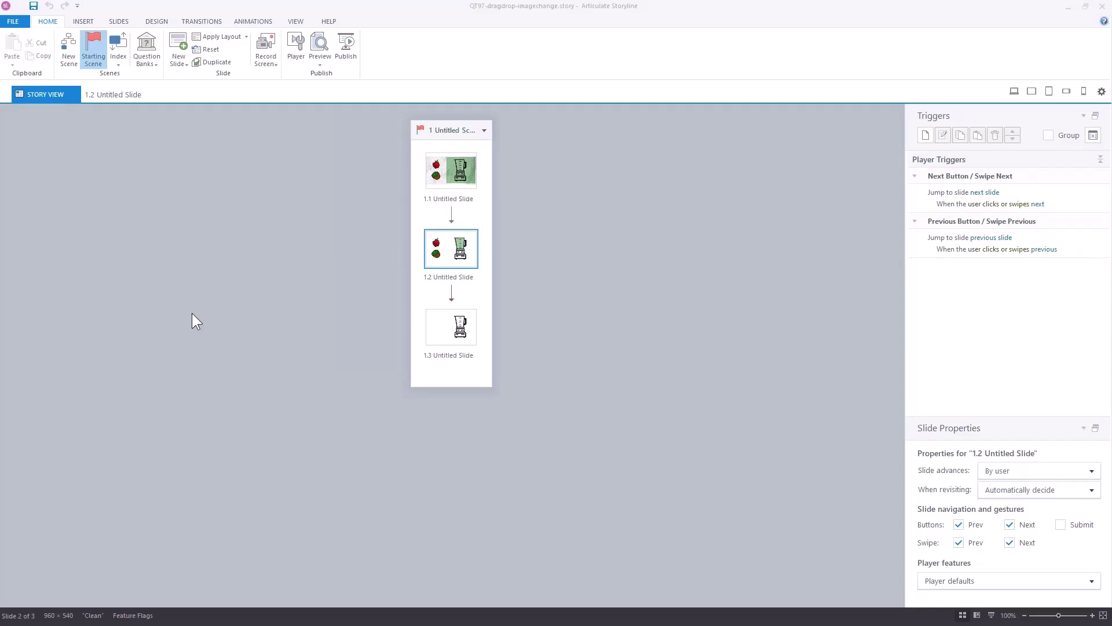
# - View the blender-drag-drop.gif example and close it
pyautogui.moveTo(0, 166); pyautogui.dragTo(598, 52)
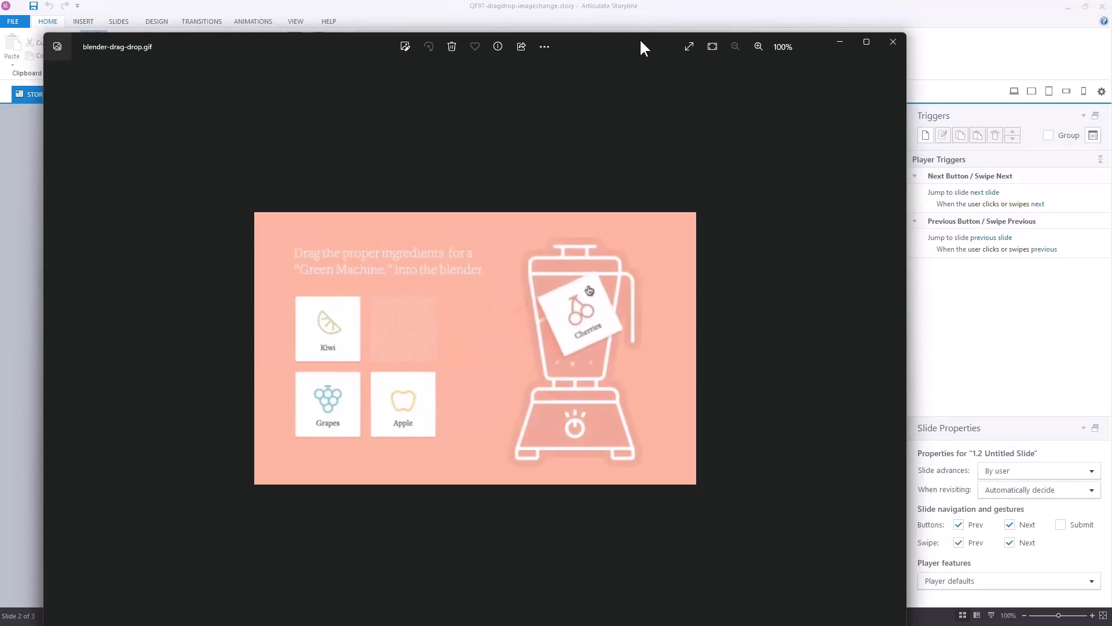
pyautogui.hotkey('alt', 'F4')
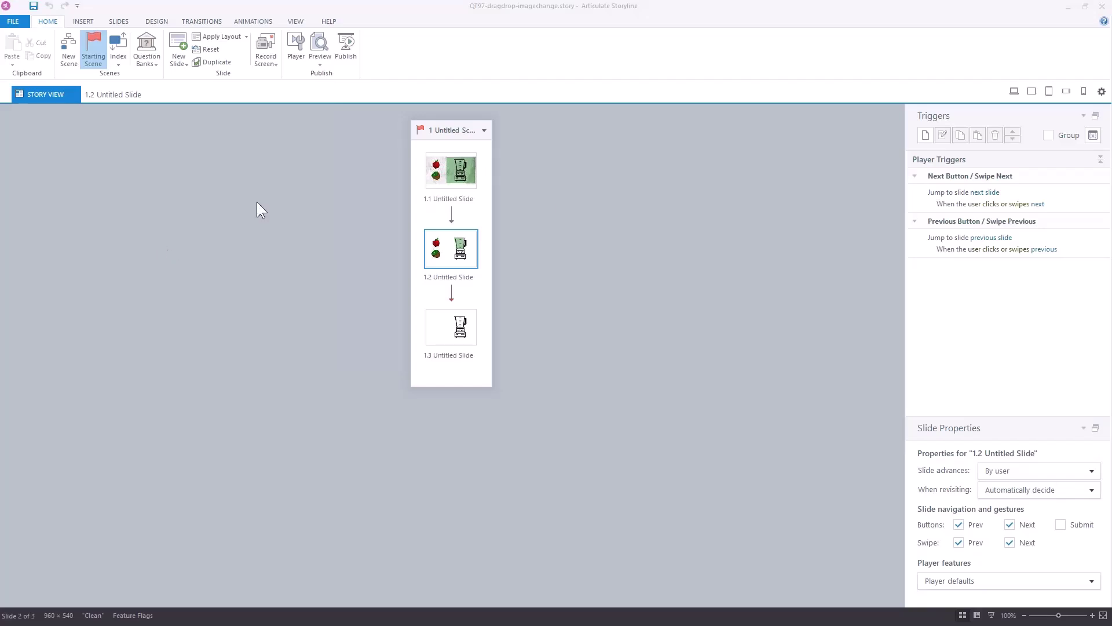
# - Open slide 1.1, preview it, and drop the apple onto the blender to test the interaction
pyautogui.click(450, 175)
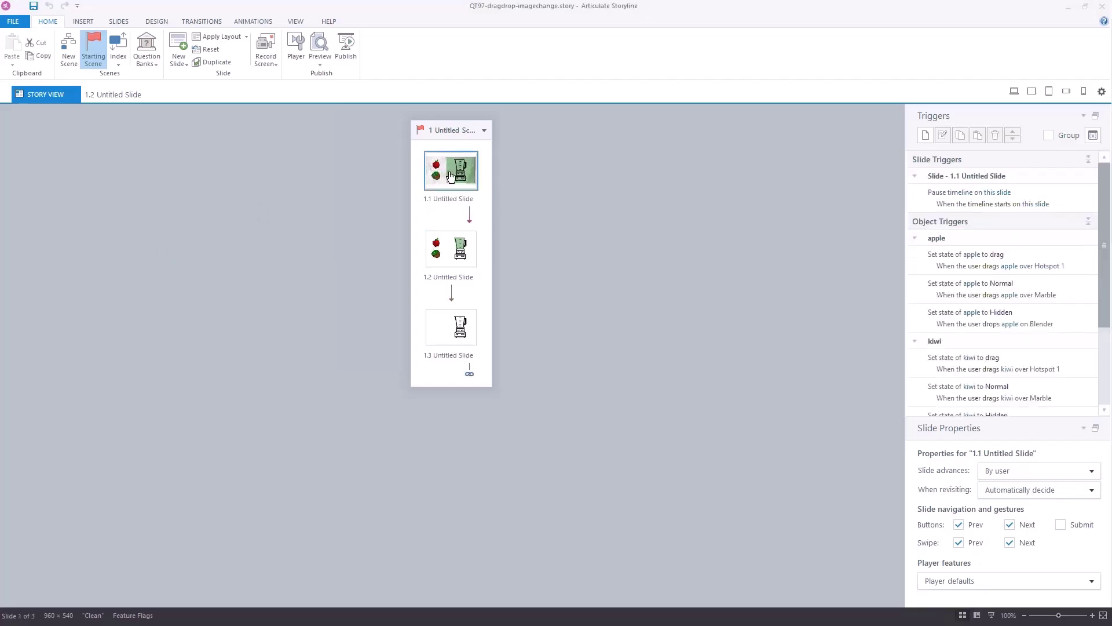
pyautogui.doubleClick(451, 175)
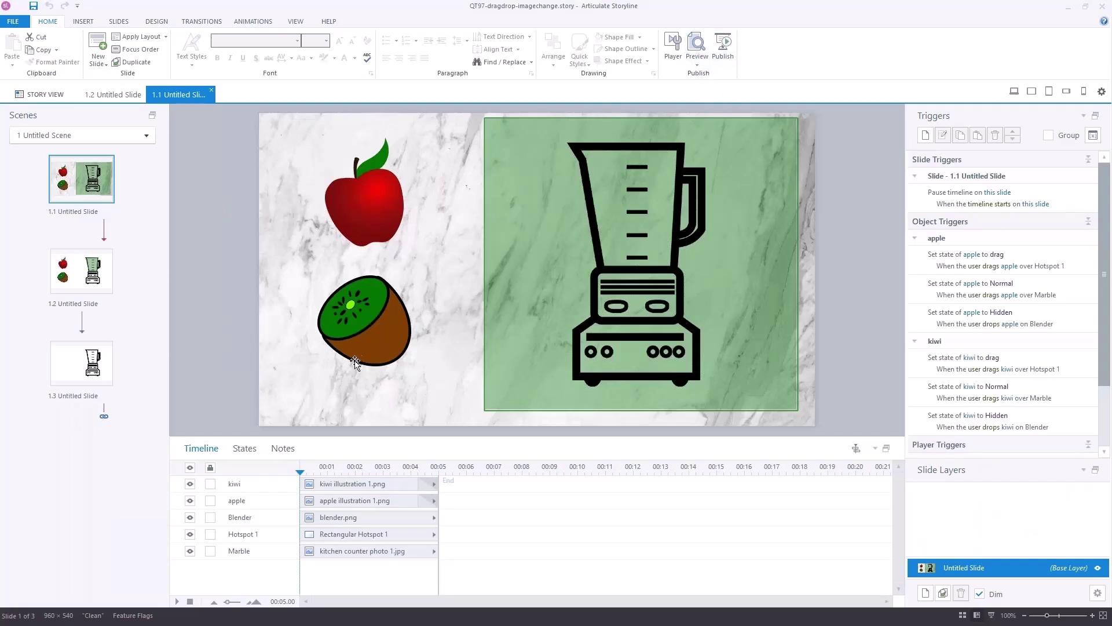
pyautogui.click(698, 66)
pyautogui.click(704, 75)
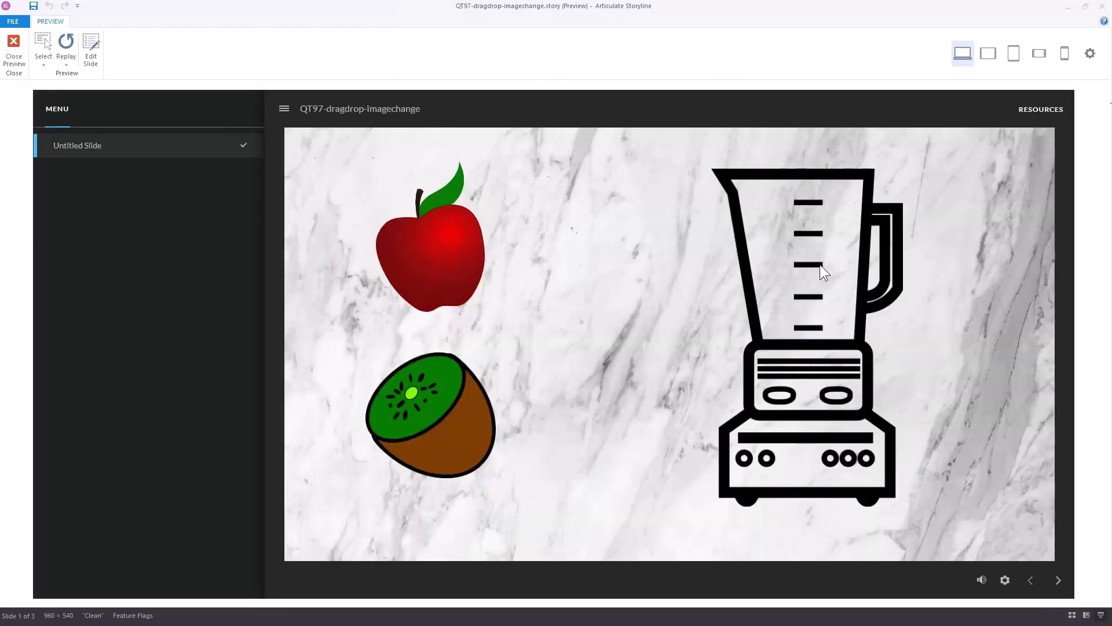
pyautogui.moveTo(439, 262); pyautogui.dragTo(833, 273)
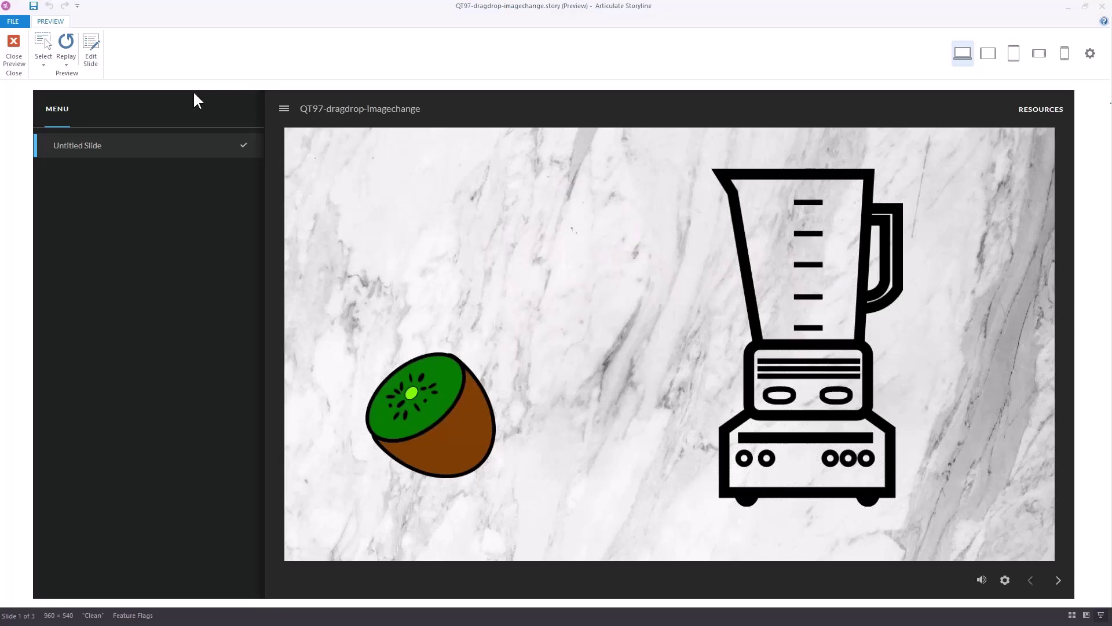
# - Replay the slide preview, drop the apple and the kiwi onto the blender, and close the preview
pyautogui.click(65, 49)
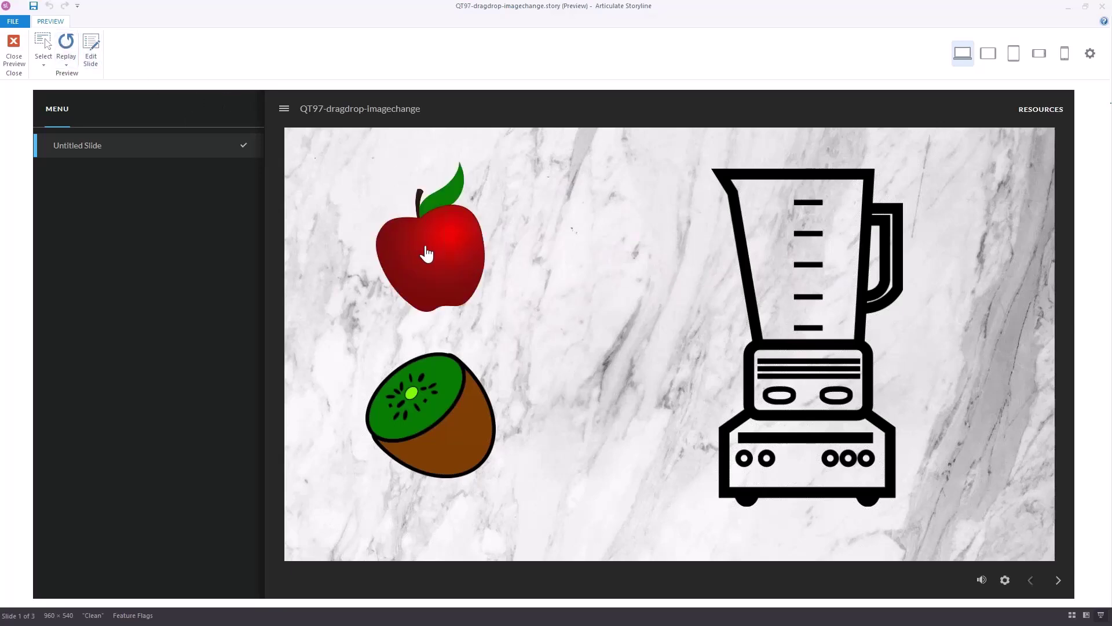
pyautogui.moveTo(440, 255); pyautogui.dragTo(819, 247)
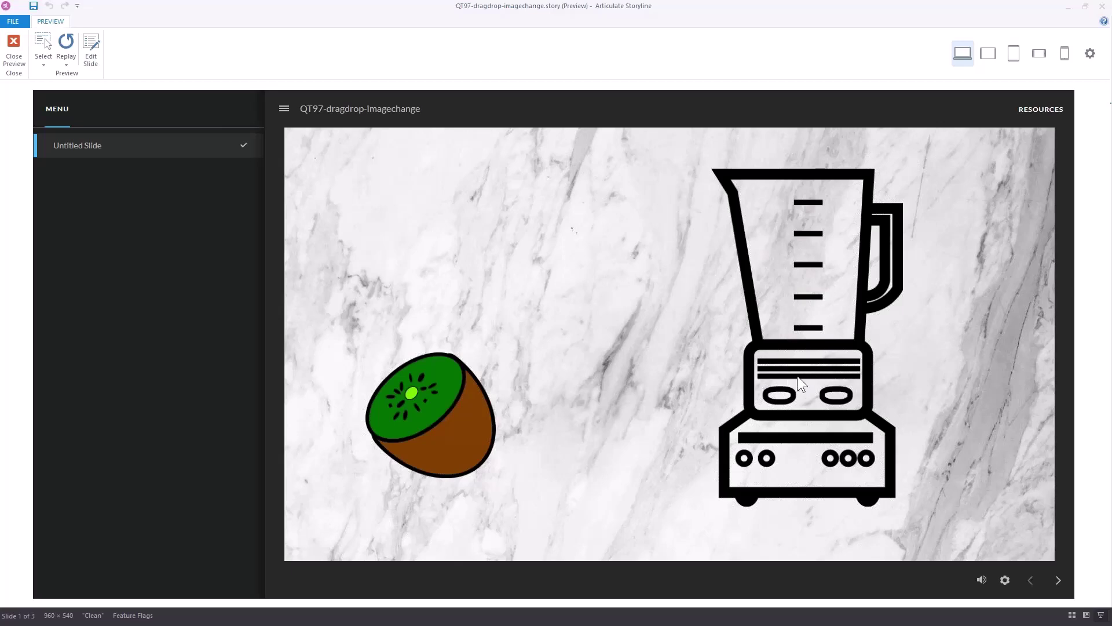
pyautogui.moveTo(456, 426); pyautogui.dragTo(827, 246)
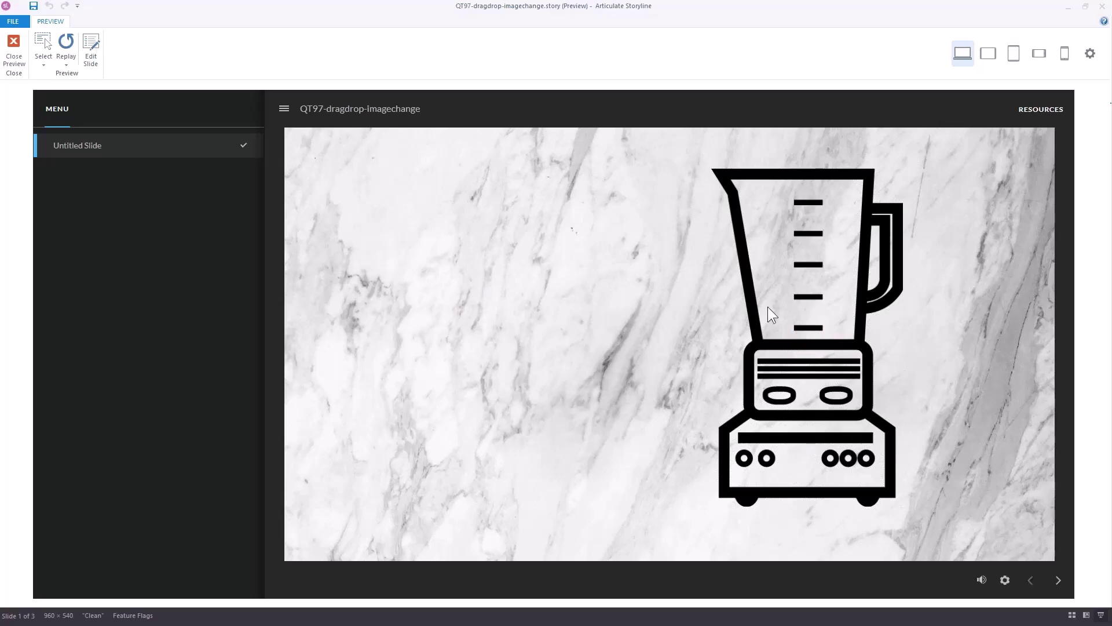
pyautogui.click(13, 49)
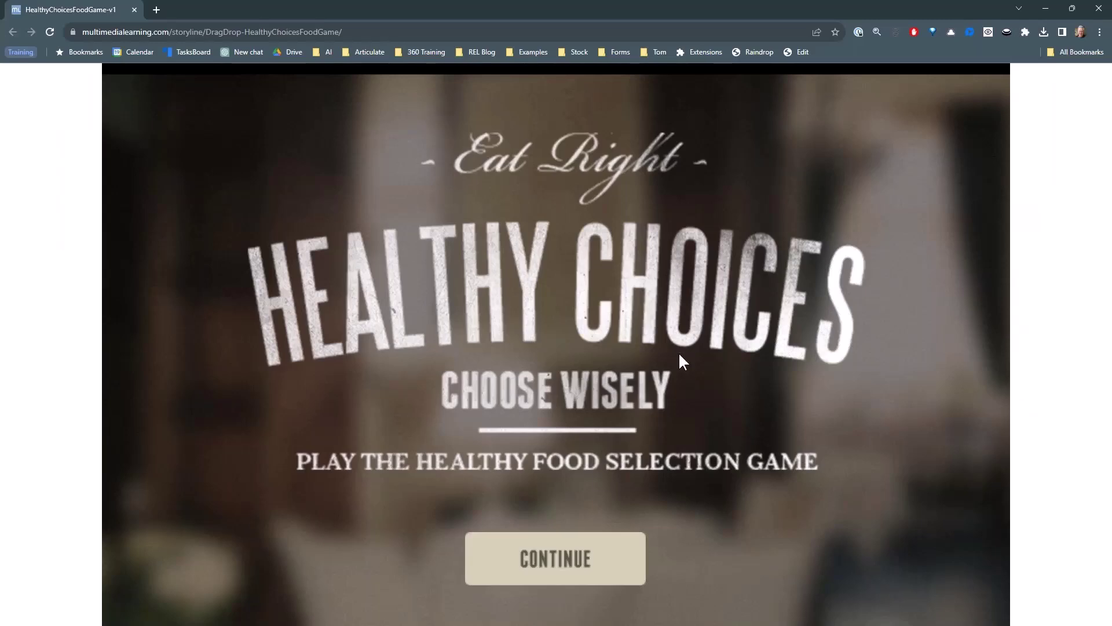
# - Start the Healthy Choices food game in the browser and try placing foods such as the sandwich and cookie on the plate
pyautogui.click(579, 556)
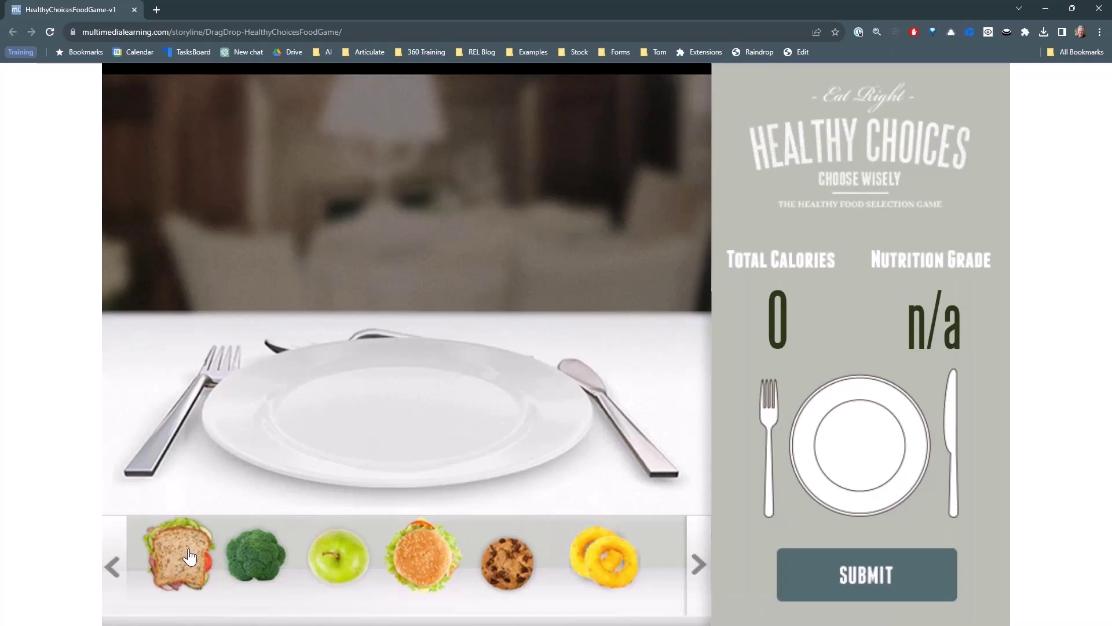
pyautogui.moveTo(189, 556); pyautogui.dragTo(300, 462)
pyautogui.moveTo(238, 503); pyautogui.dragTo(298, 469)
pyautogui.moveTo(186, 551); pyautogui.dragTo(373, 442)
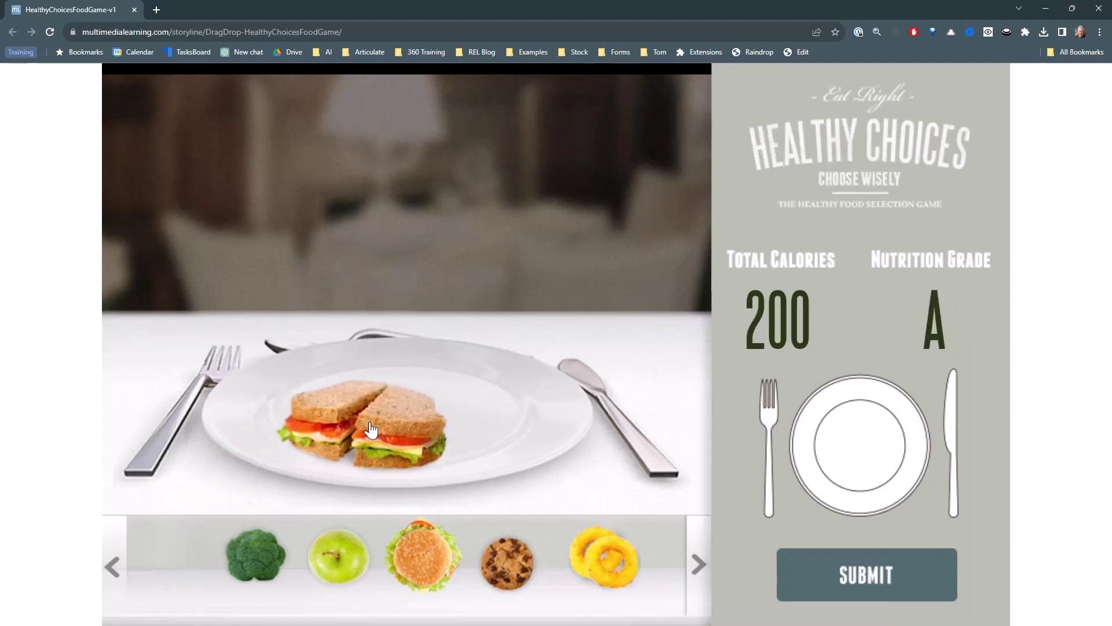
pyautogui.moveTo(523, 578); pyautogui.dragTo(502, 452)
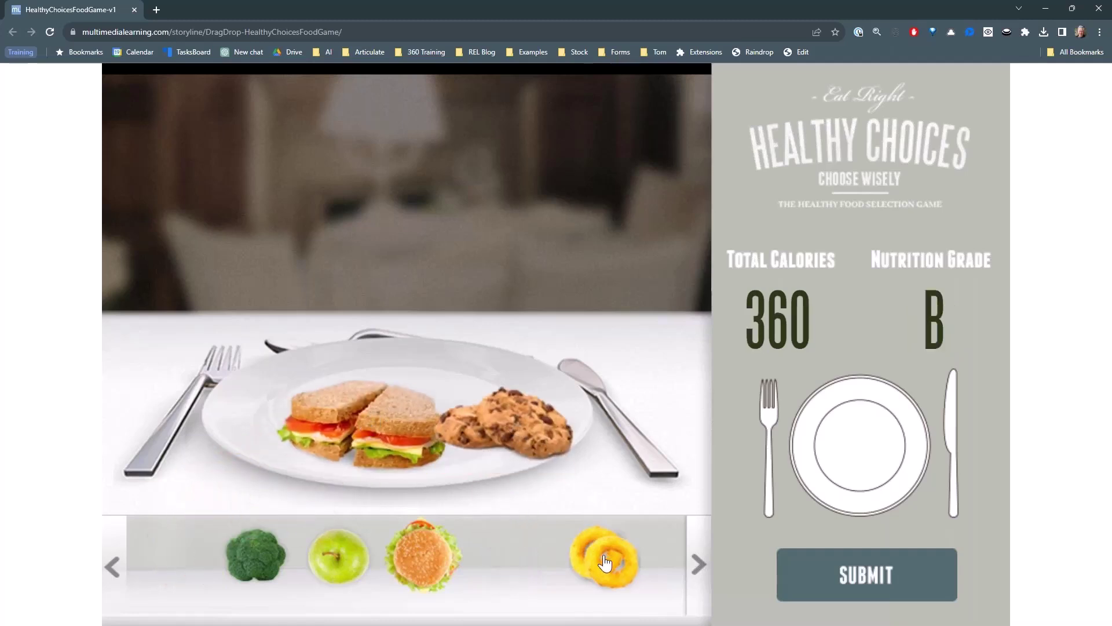
pyautogui.moveTo(603, 559); pyautogui.dragTo(461, 369)
pyautogui.moveTo(336, 559); pyautogui.dragTo(545, 550)
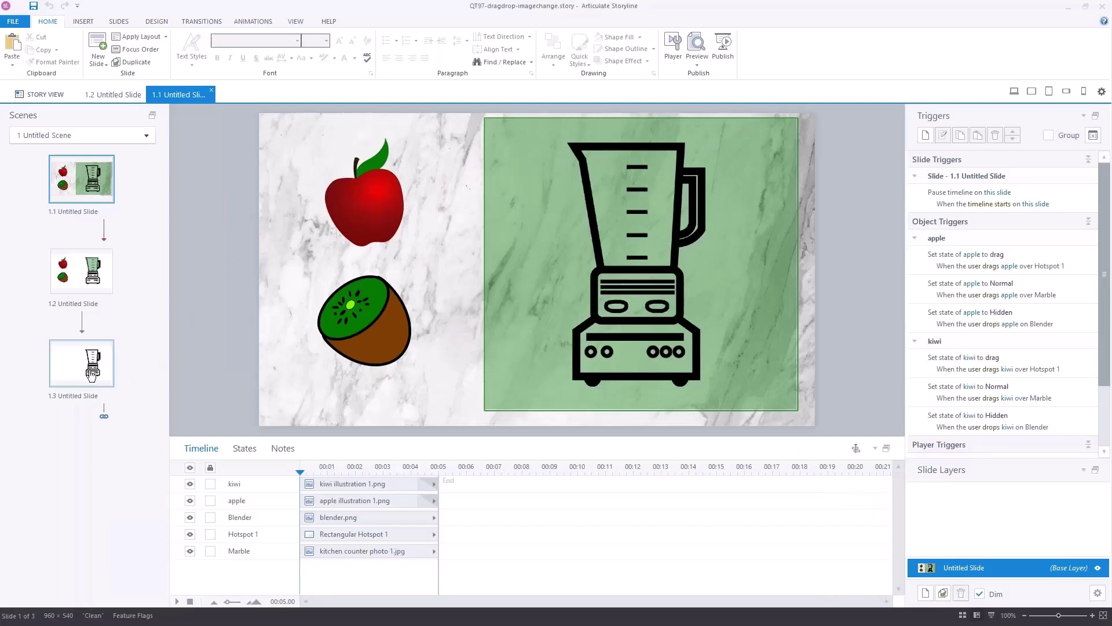
# - Copy the apple picture from slide 1.2 onto slide 1.3 in Articulate Storyline
pyautogui.click(84, 267)
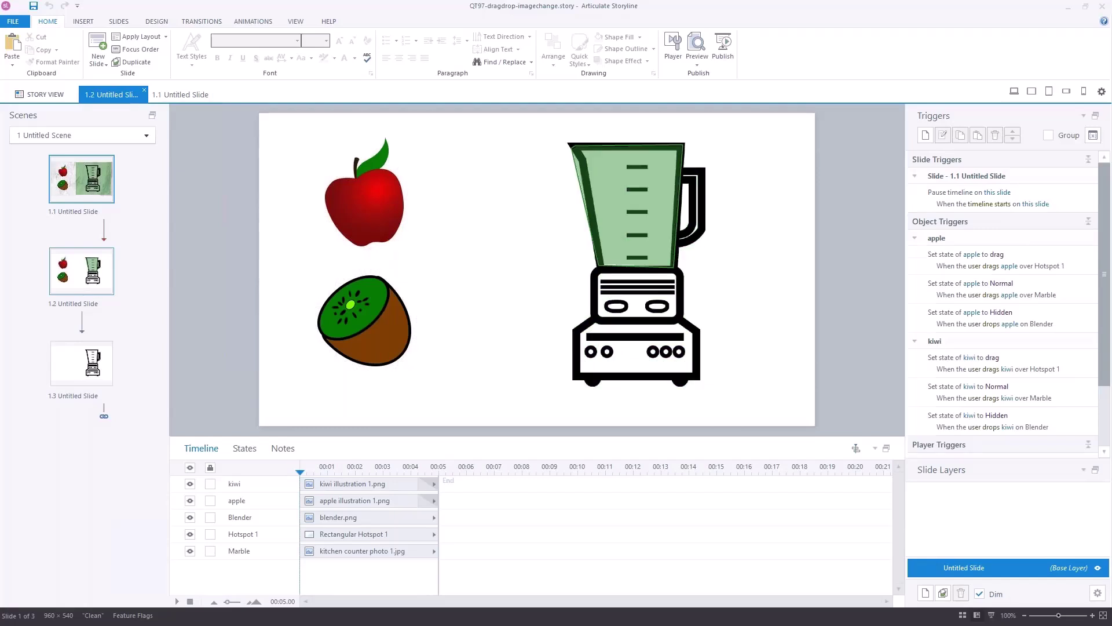
pyautogui.click(392, 212)
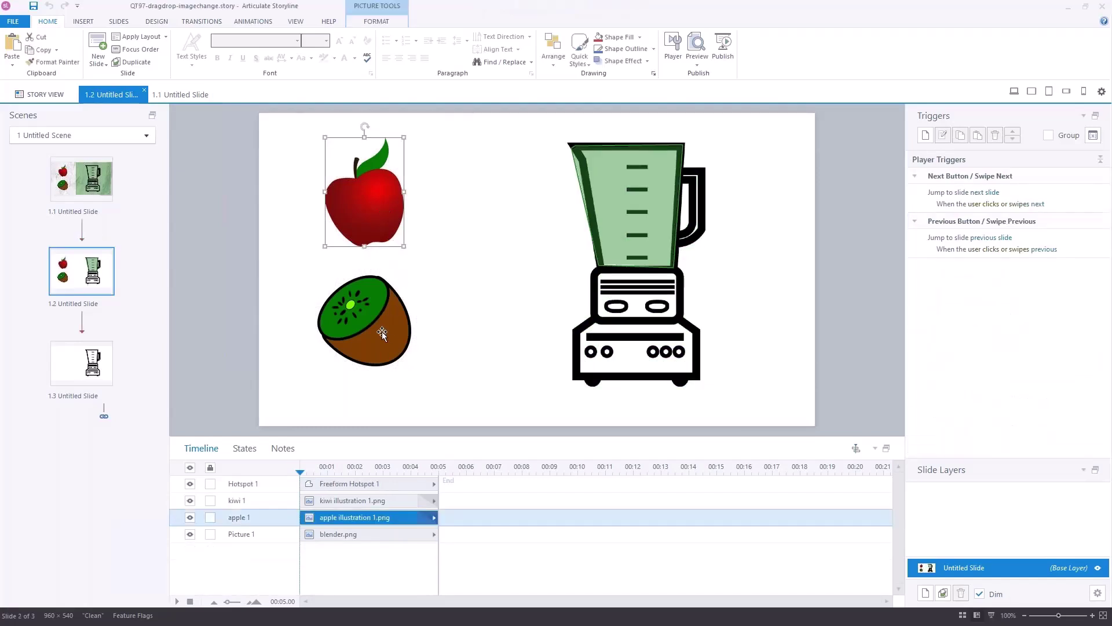
pyautogui.keyDown('shift'); pyautogui.click(381, 332); pyautogui.keyUp('shift')
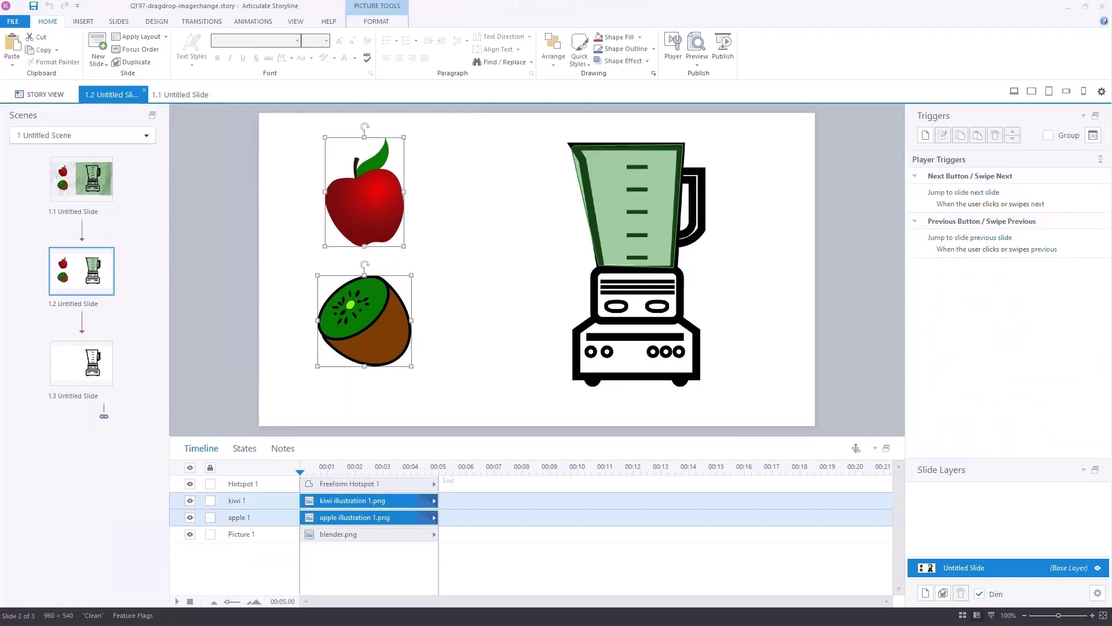
pyautogui.click(455, 343)
pyautogui.click(387, 241)
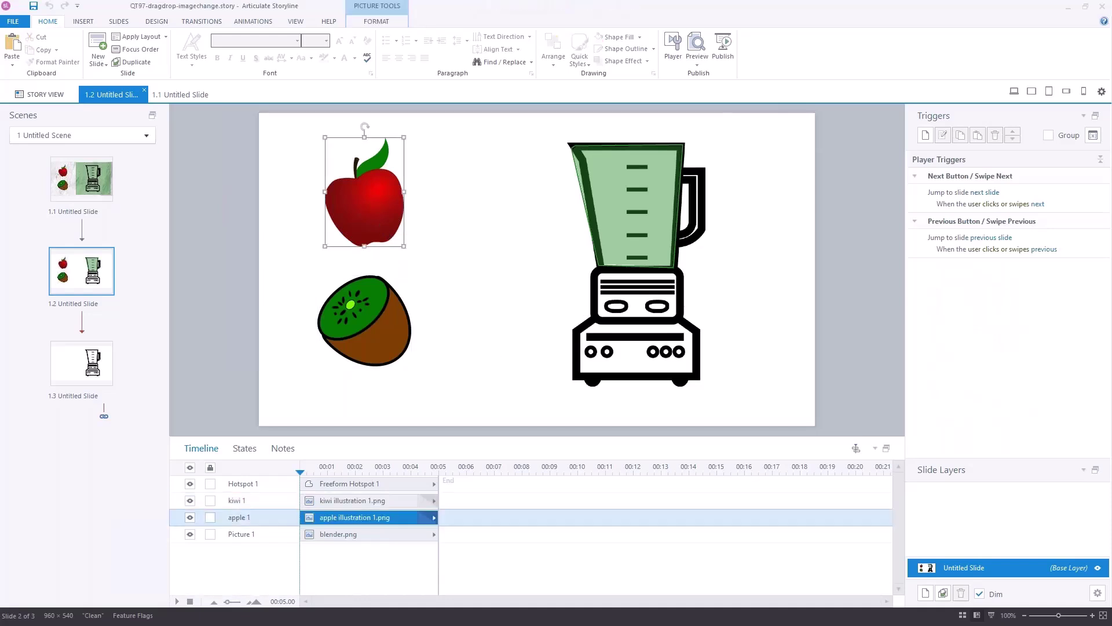
pyautogui.click(65, 371)
pyautogui.hotkey('ctrl', 'v')
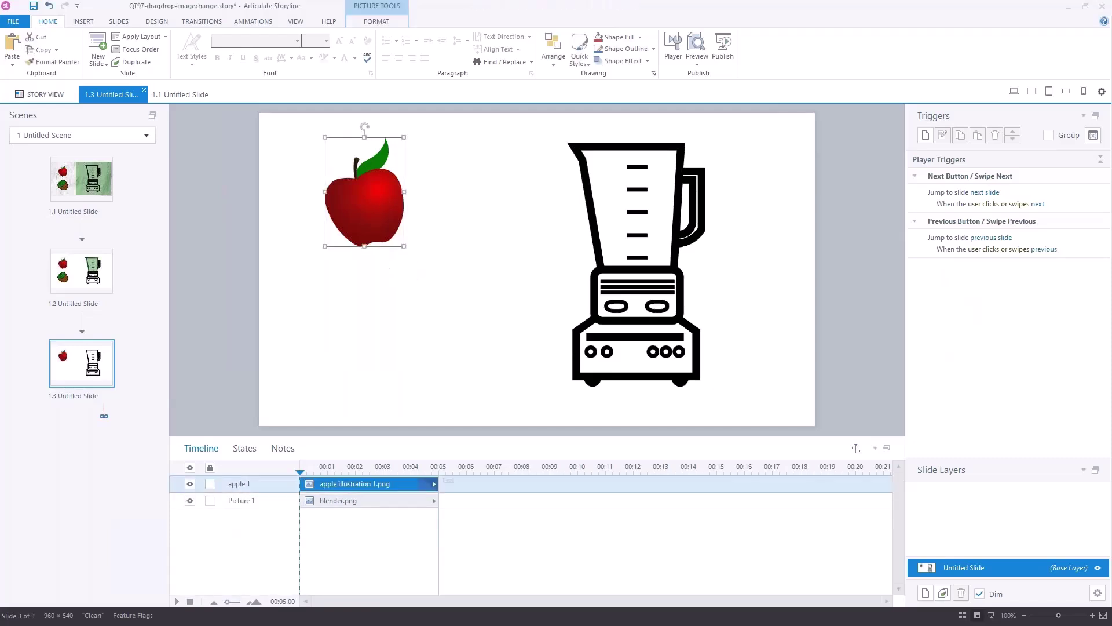
# - Rename the two pictures on slide 1.3's timeline as "apple" and "blender"
pyautogui.doubleClick(253, 485)
pyautogui.write('a')
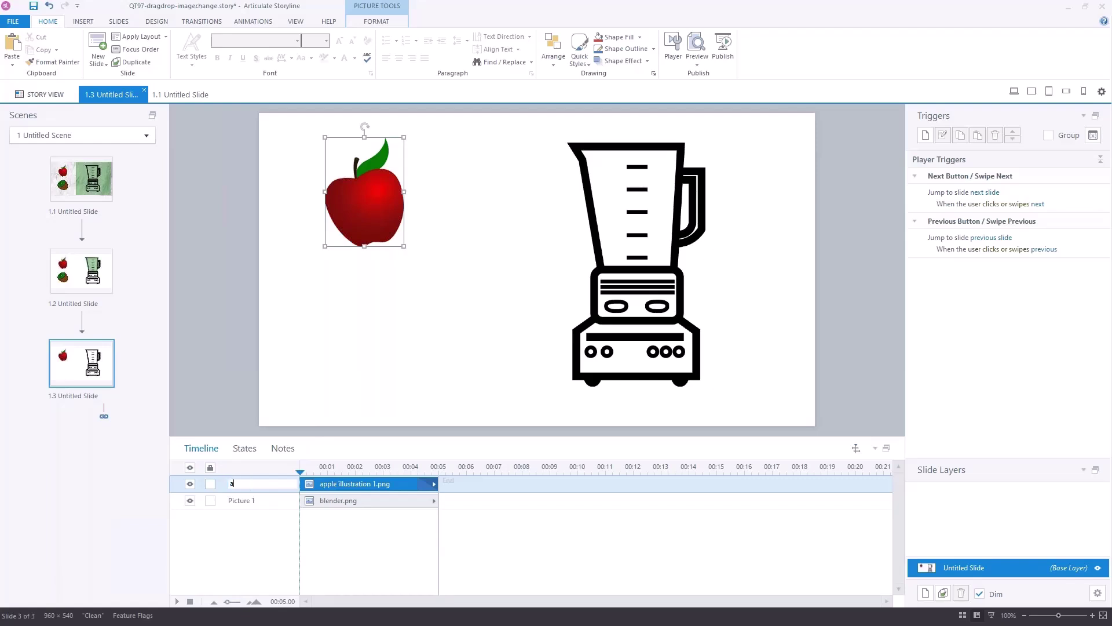
pyautogui.click(256, 502)
pyautogui.click(256, 502)
pyautogui.write('blender')
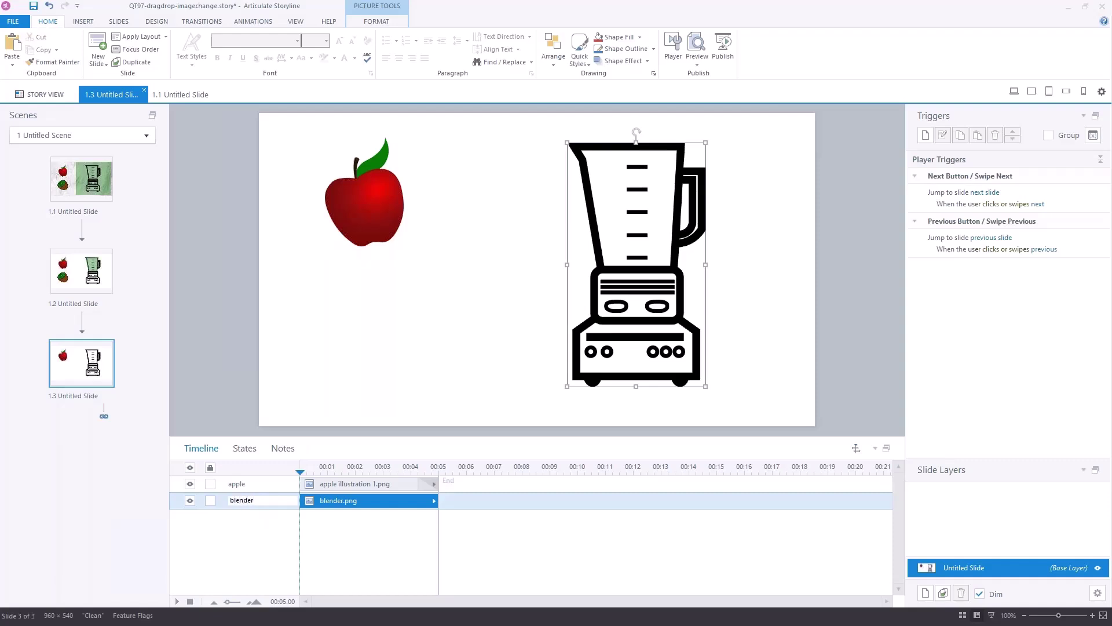
pyautogui.press('Return')
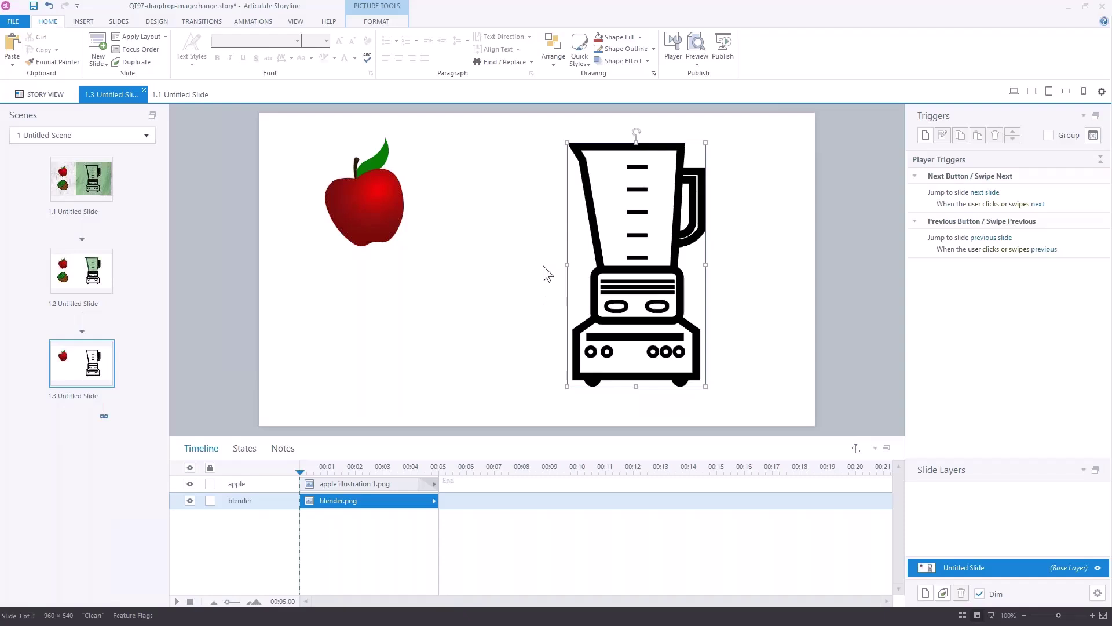
pyautogui.click(480, 252)
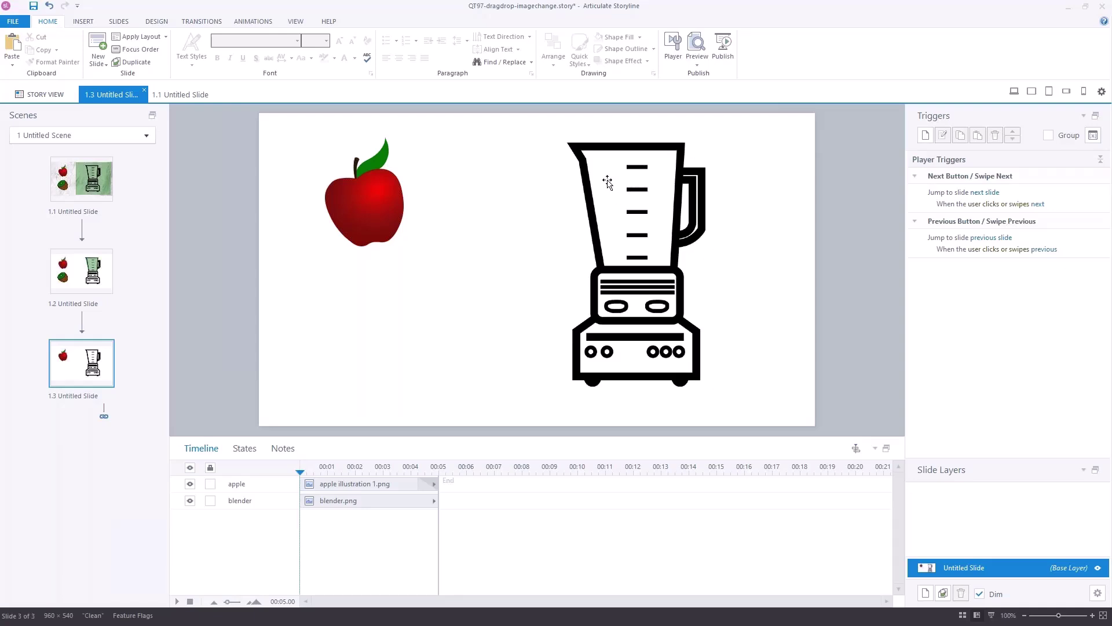
pyautogui.click(623, 144)
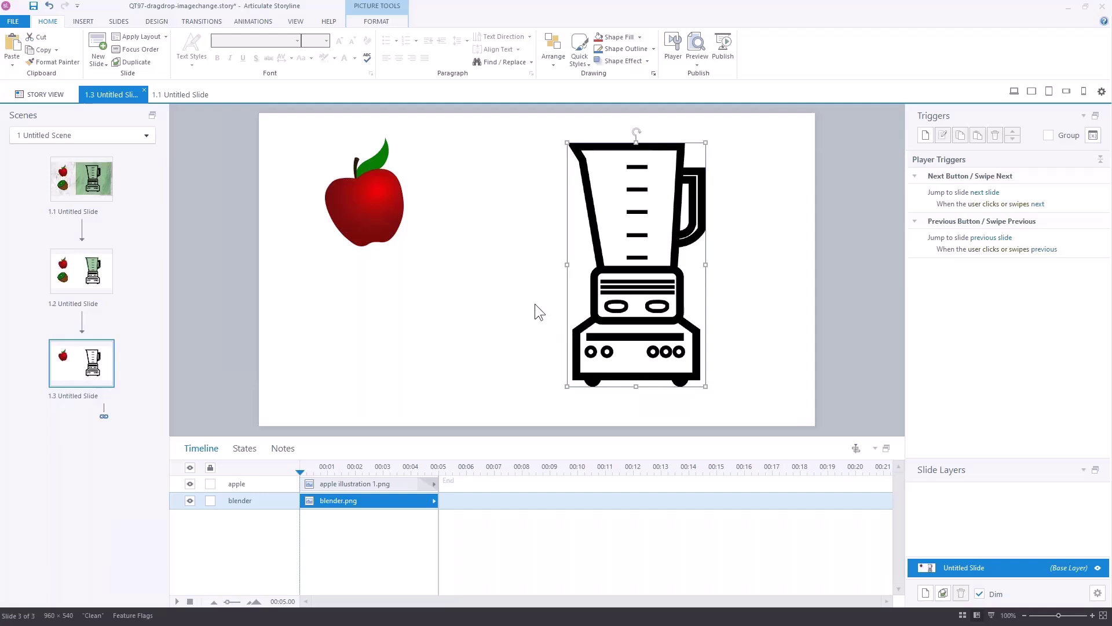
pyautogui.click(511, 301)
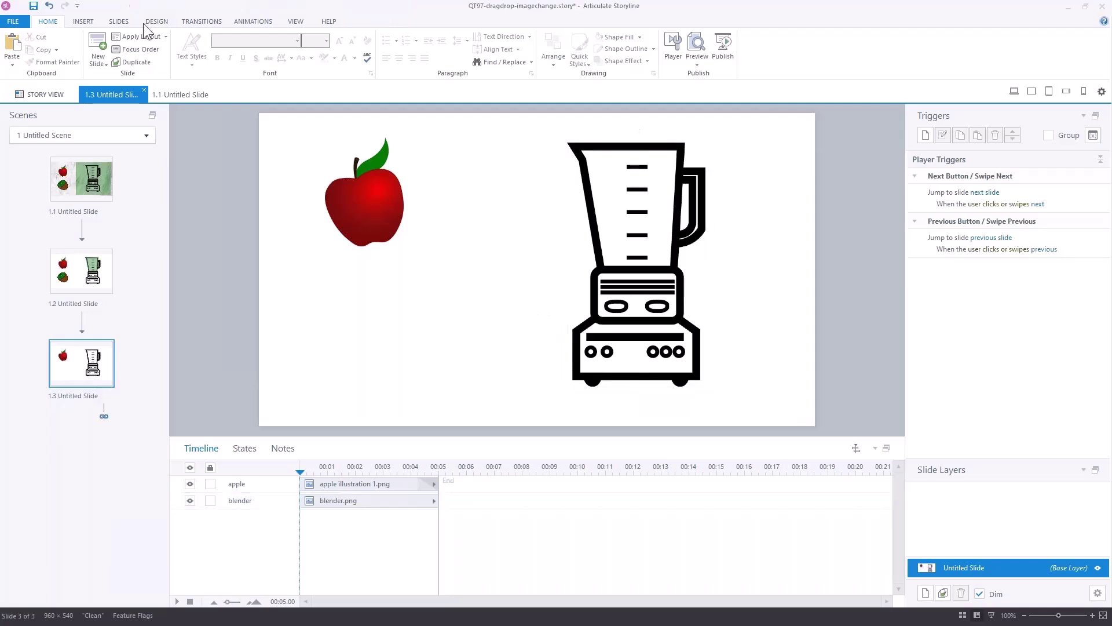
# - On slide 1.1, move the apple so that it overlaps the near edge of the hotspot around the blender
pyautogui.click(85, 26)
pyautogui.click(81, 179)
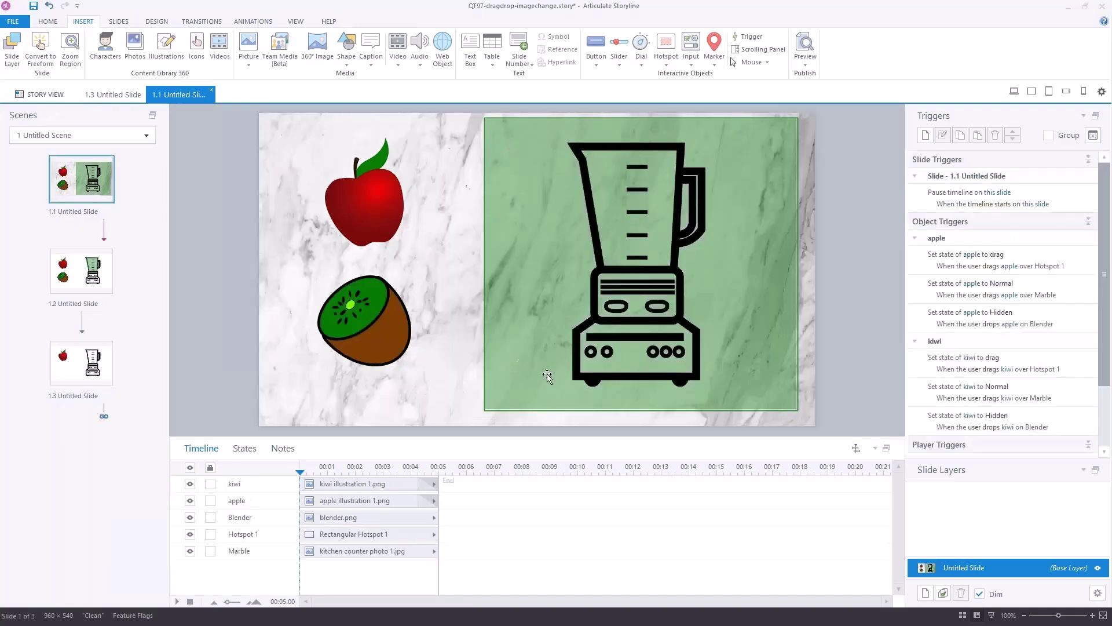
pyautogui.moveTo(375, 209); pyautogui.dragTo(482, 191)
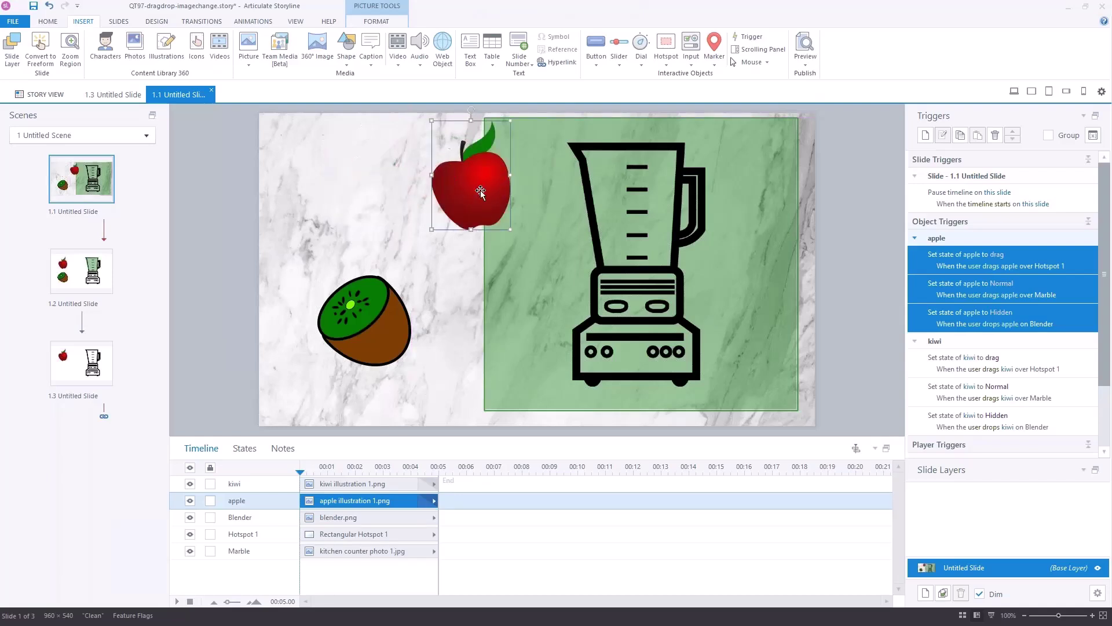
pyautogui.moveTo(472, 196)
pyautogui.mouseDown()
pyautogui.moveTo(365, 208)
pyautogui.moveTo(612, 220)
pyautogui.moveTo(445, 191)
pyautogui.moveTo(458, 189)
pyautogui.mouseUp()
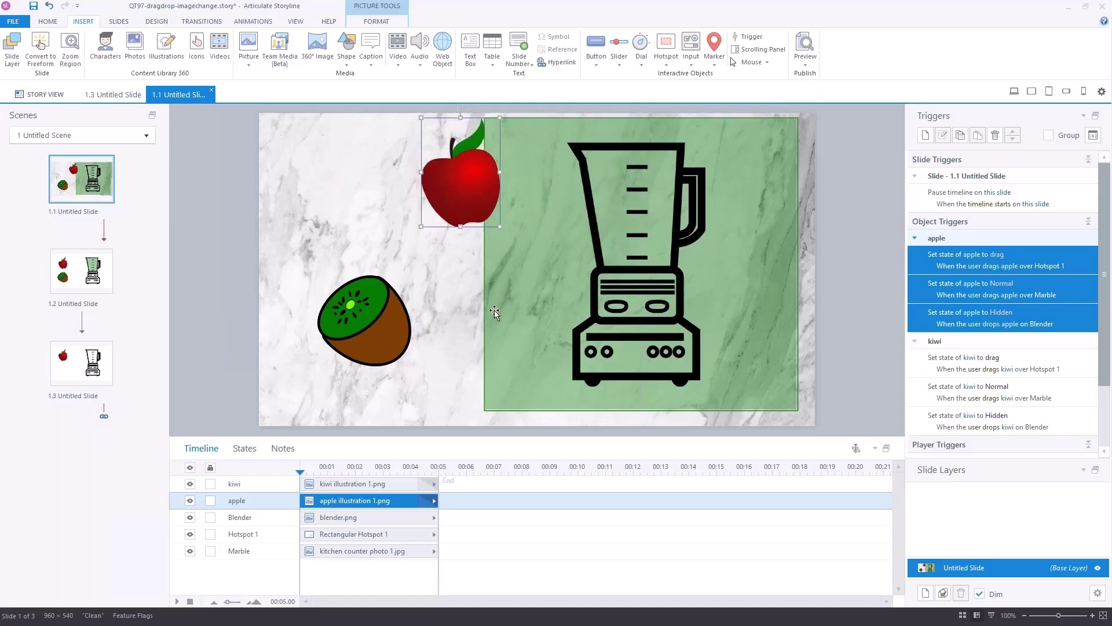
# - On slide 1.3, draw a freeform hotspot around the blender's jug and name it "hs blender"
pyautogui.click(81, 364)
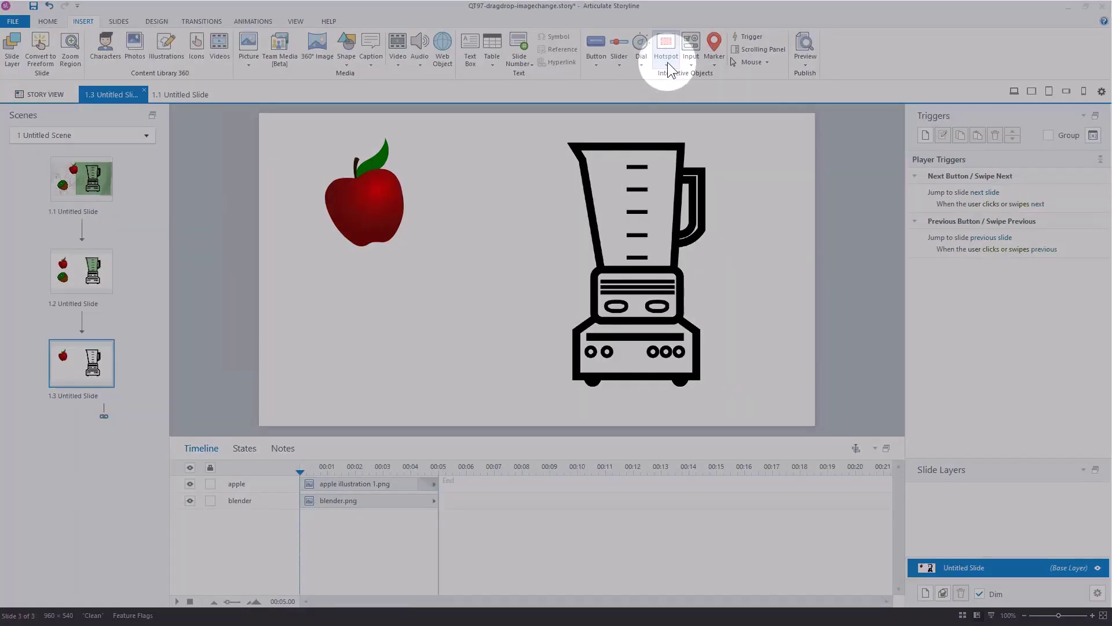
pyautogui.click(668, 65)
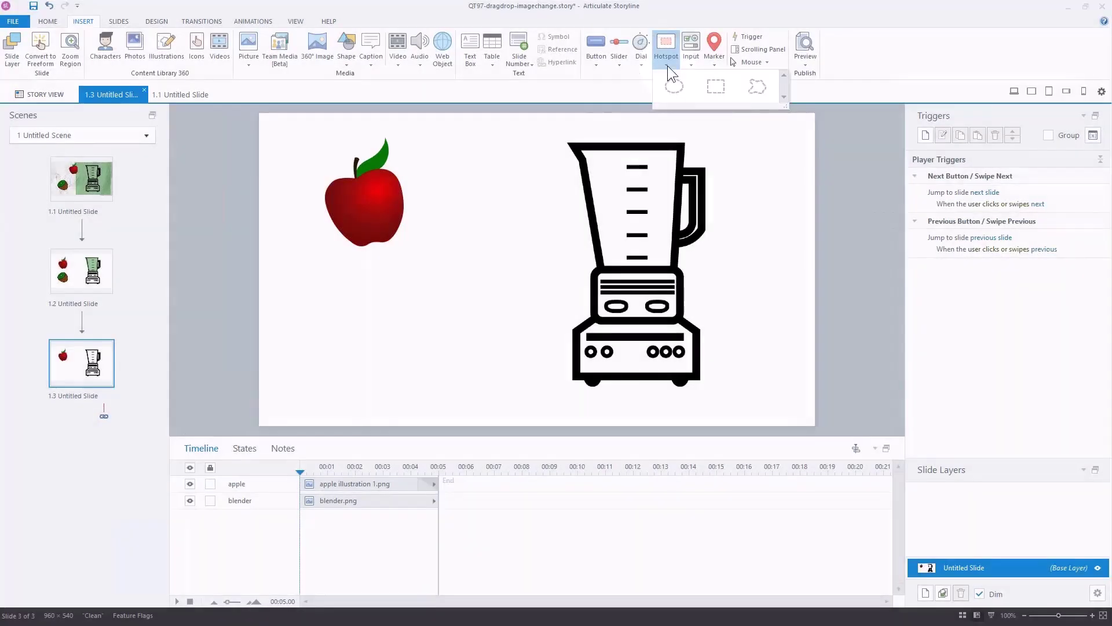
pyautogui.click(756, 92)
pyautogui.click(574, 149)
pyautogui.click(601, 265)
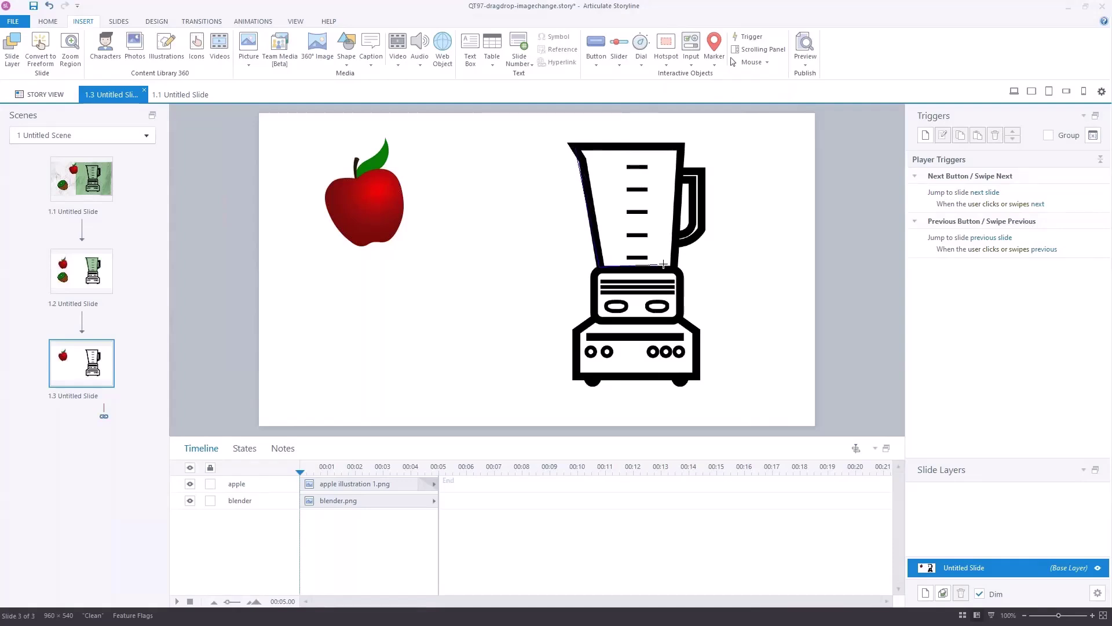
pyautogui.click(677, 265)
pyautogui.click(685, 143)
pyautogui.click(579, 144)
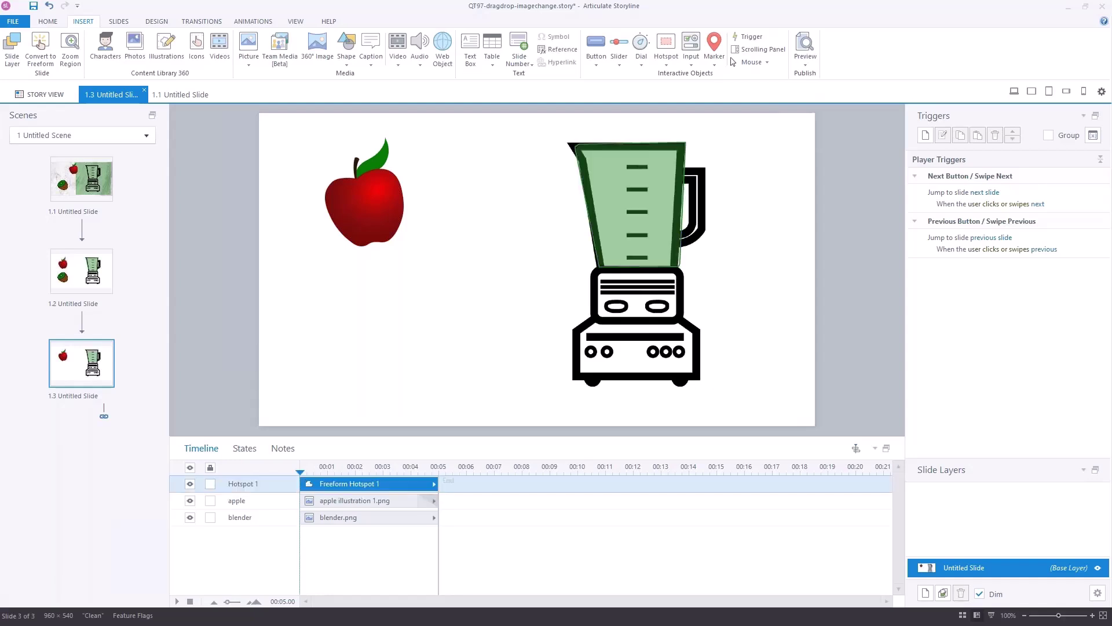
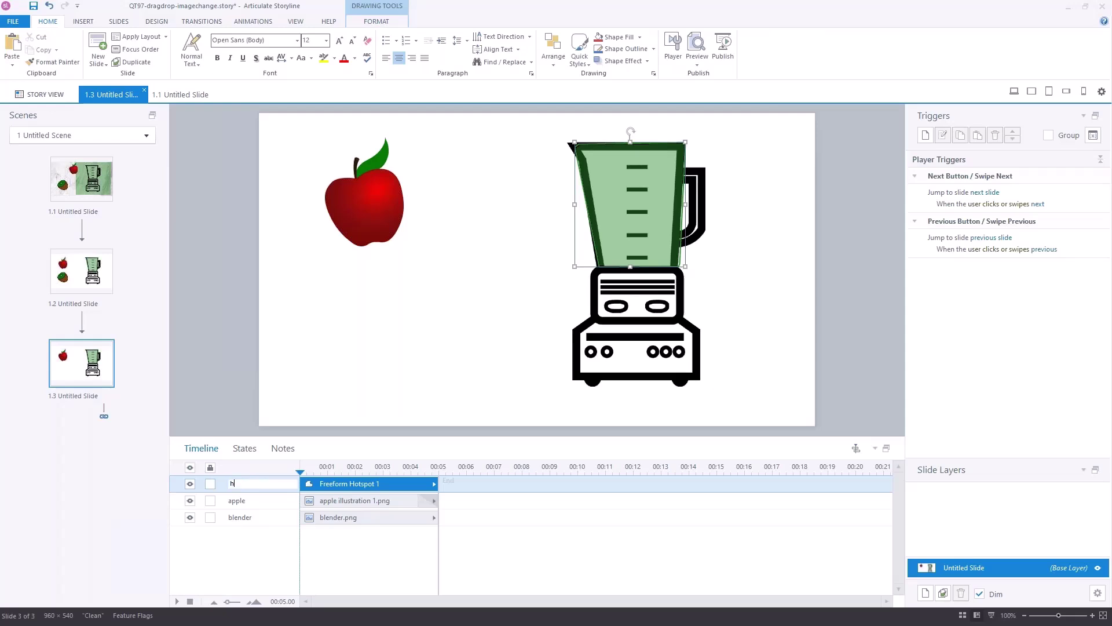
pyautogui.write('s blender')
pyautogui.click(245, 374)
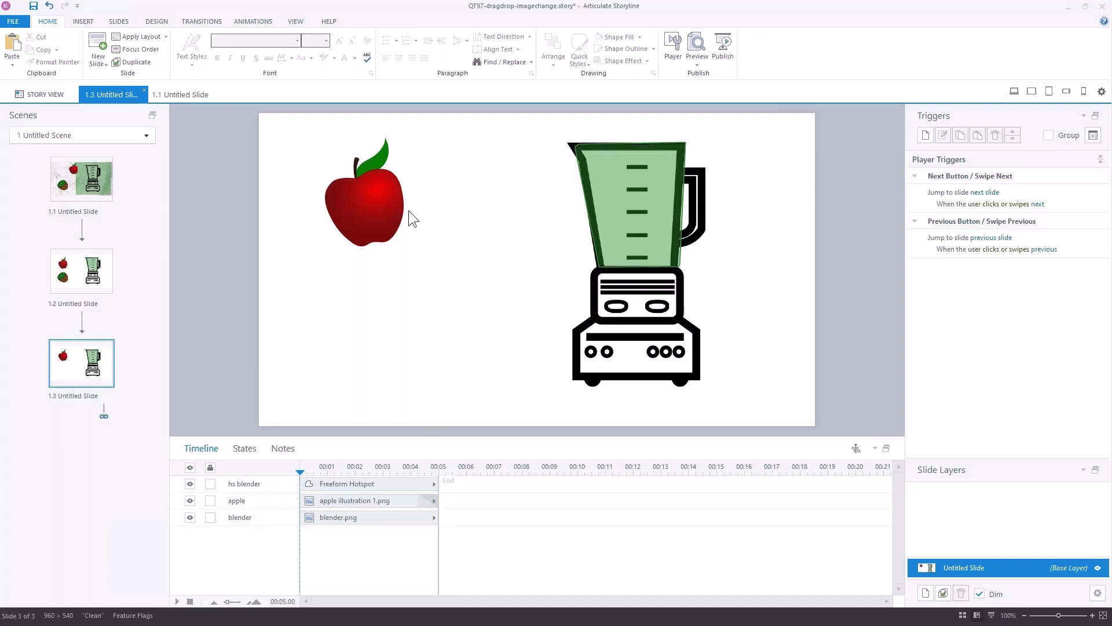
# - Add a new state named "drop" to the apple picture on slide 1.3
pyautogui.click(382, 211)
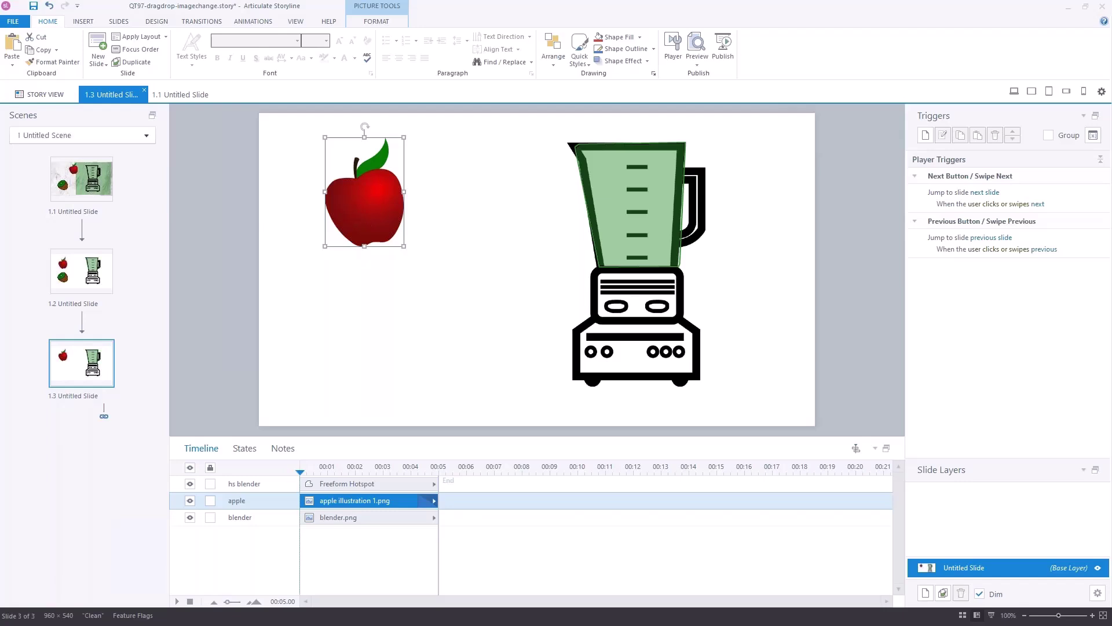
pyautogui.click(242, 450)
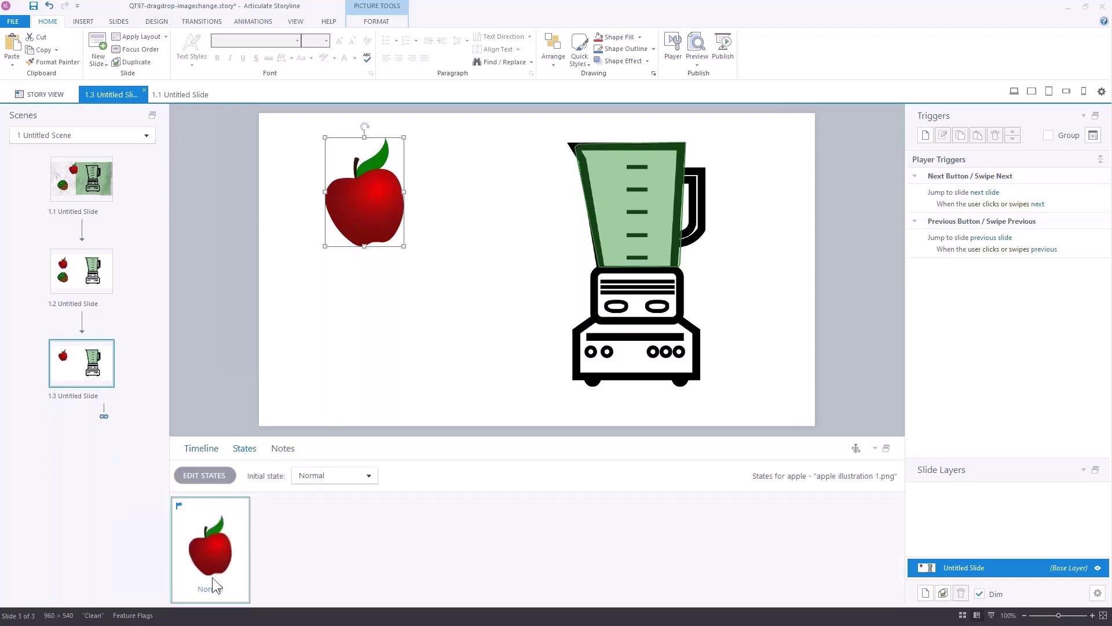
pyautogui.click(204, 476)
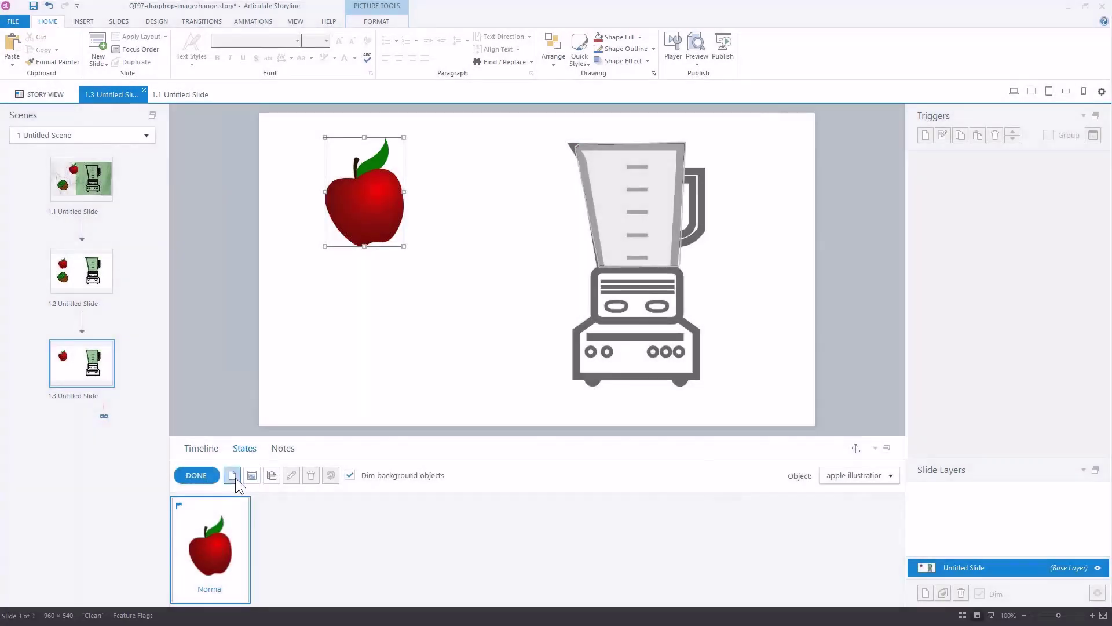
pyautogui.click(233, 476)
pyautogui.write('d')
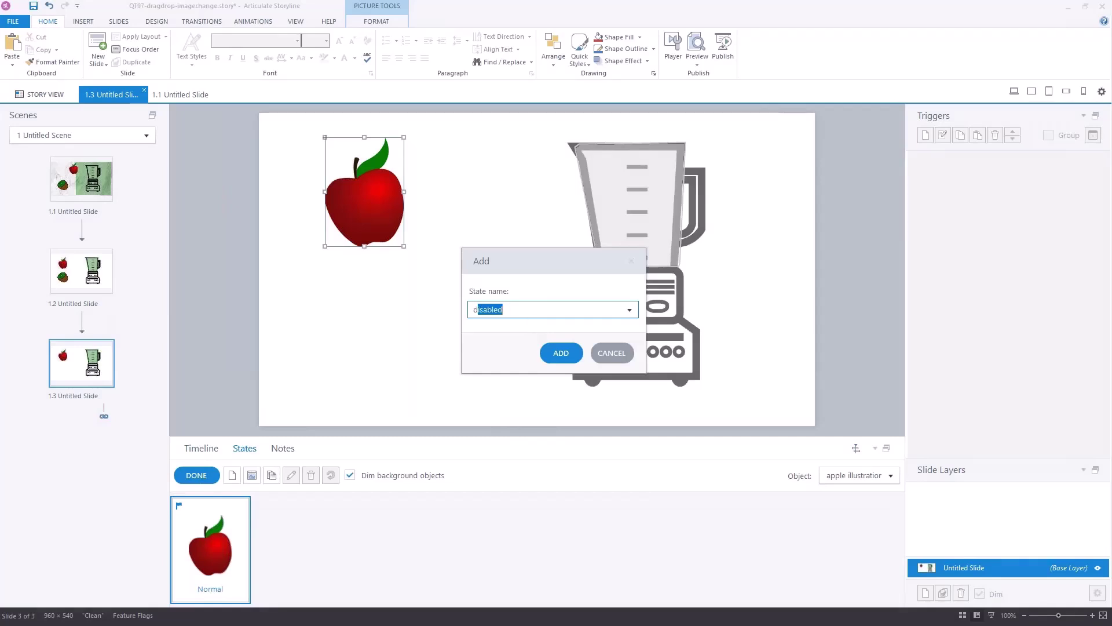
pyautogui.write('rop')
pyautogui.press('BackSpace')
pyautogui.click(551, 353)
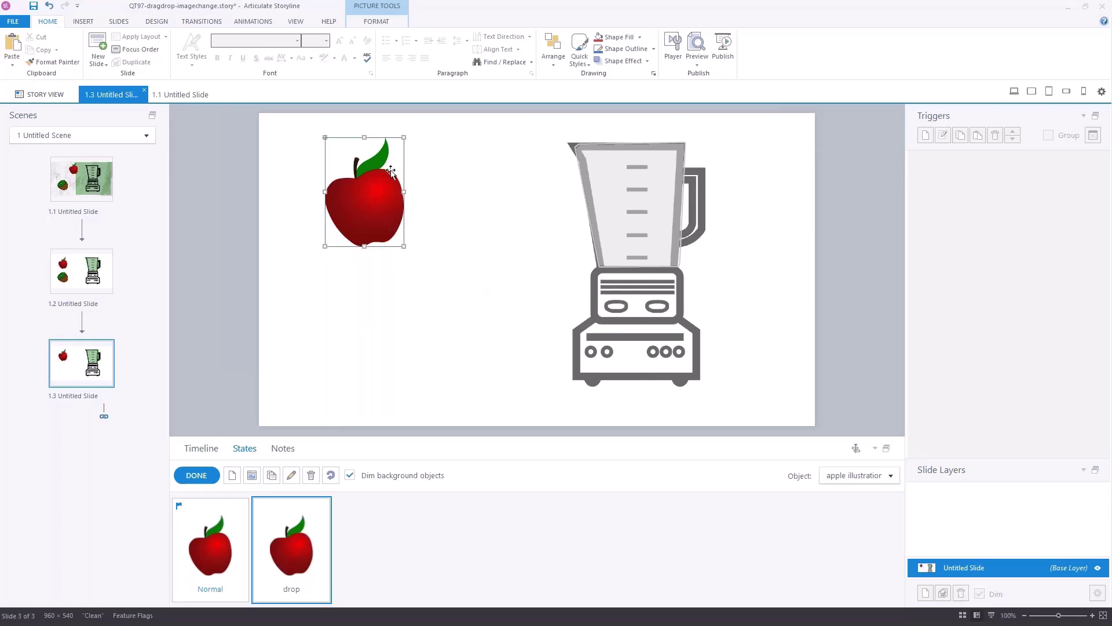
# - In the apple's drop state, shrink the picture to less than half size, shift it slightly upward, and finish editing states
pyautogui.moveTo(404, 137); pyautogui.dragTo(326, 156)
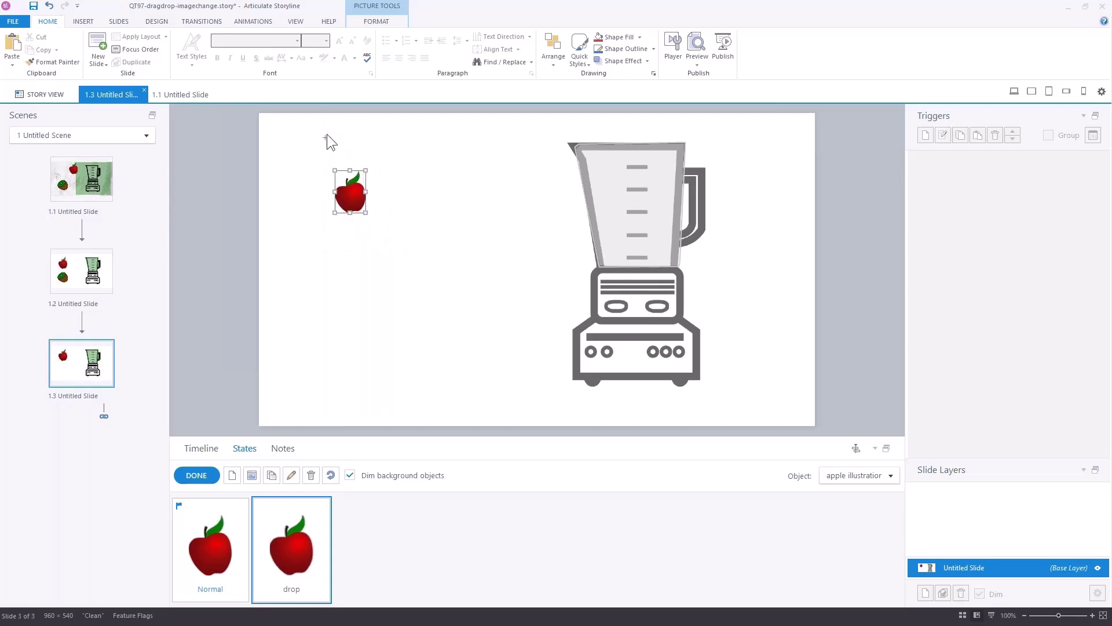
pyautogui.moveTo(360, 207); pyautogui.dragTo(367, 190)
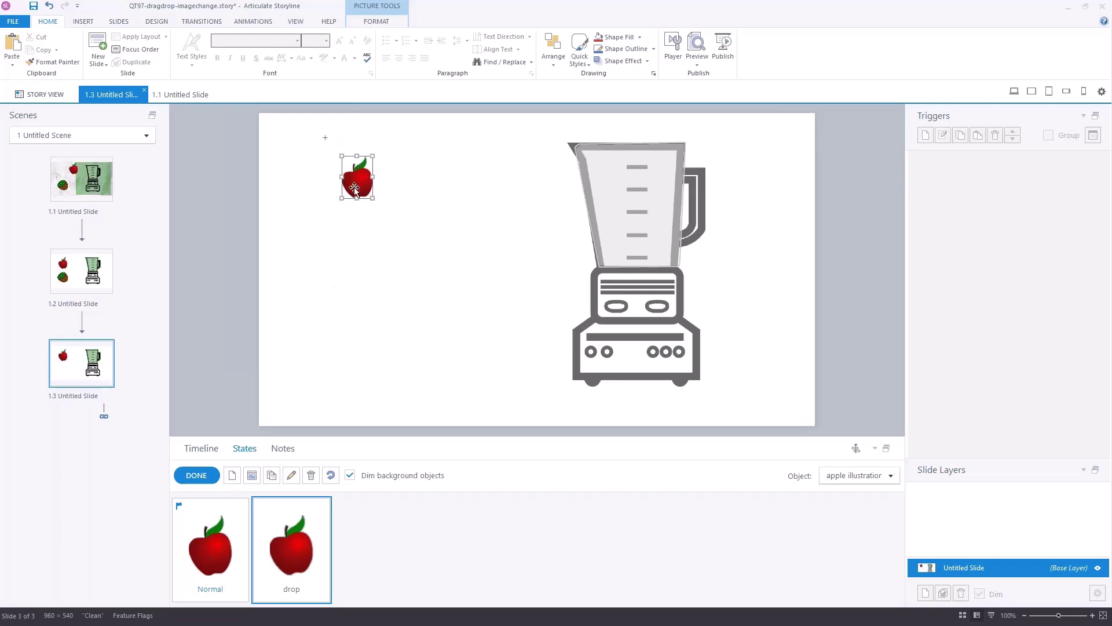
pyautogui.click(198, 475)
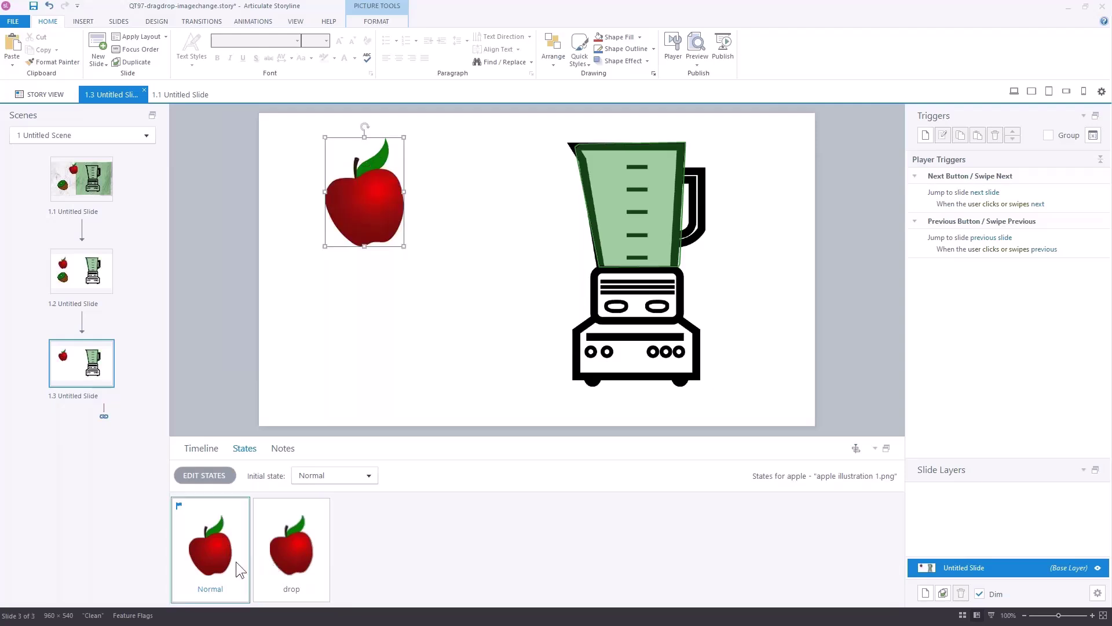
# - Start a new trigger for the apple that changes the state of apple to drop
pyautogui.click(476, 277)
pyautogui.click(365, 191)
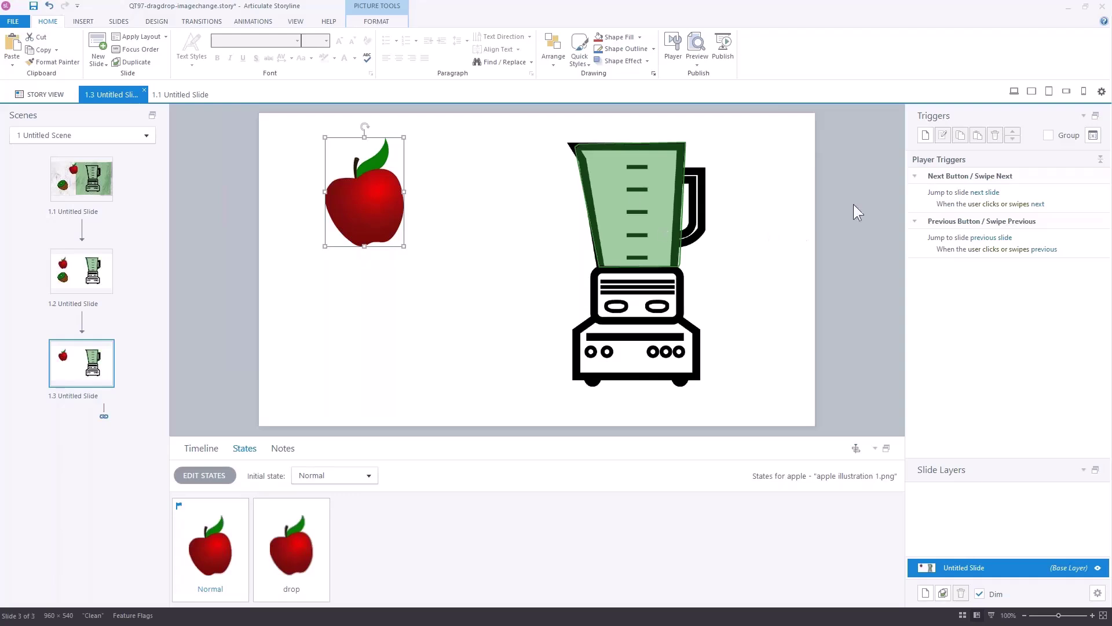
pyautogui.click(926, 135)
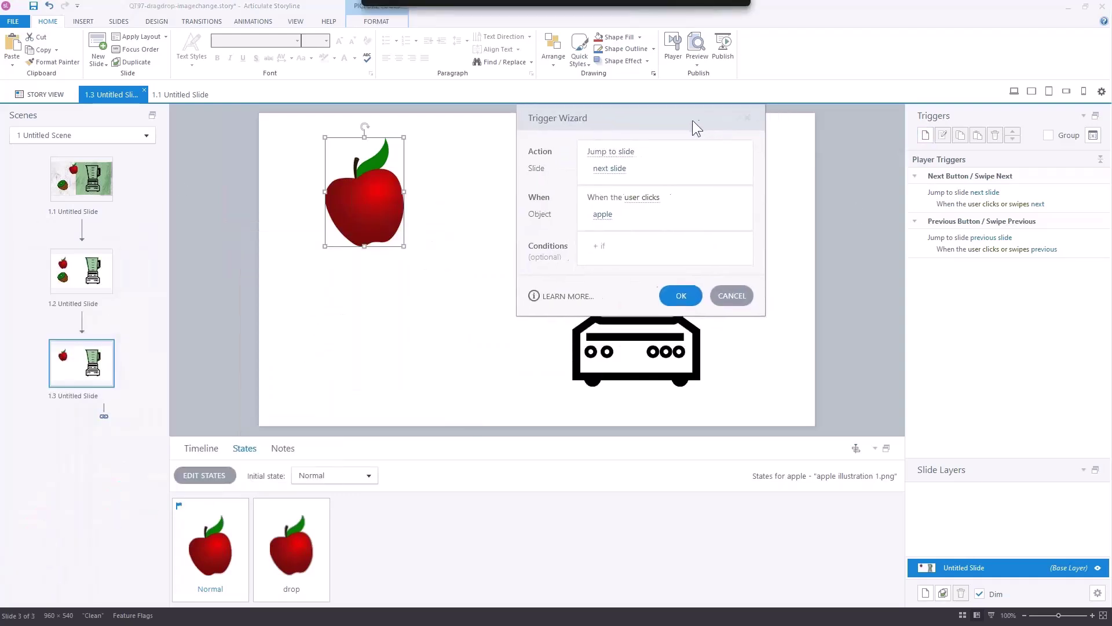
pyautogui.click(607, 155)
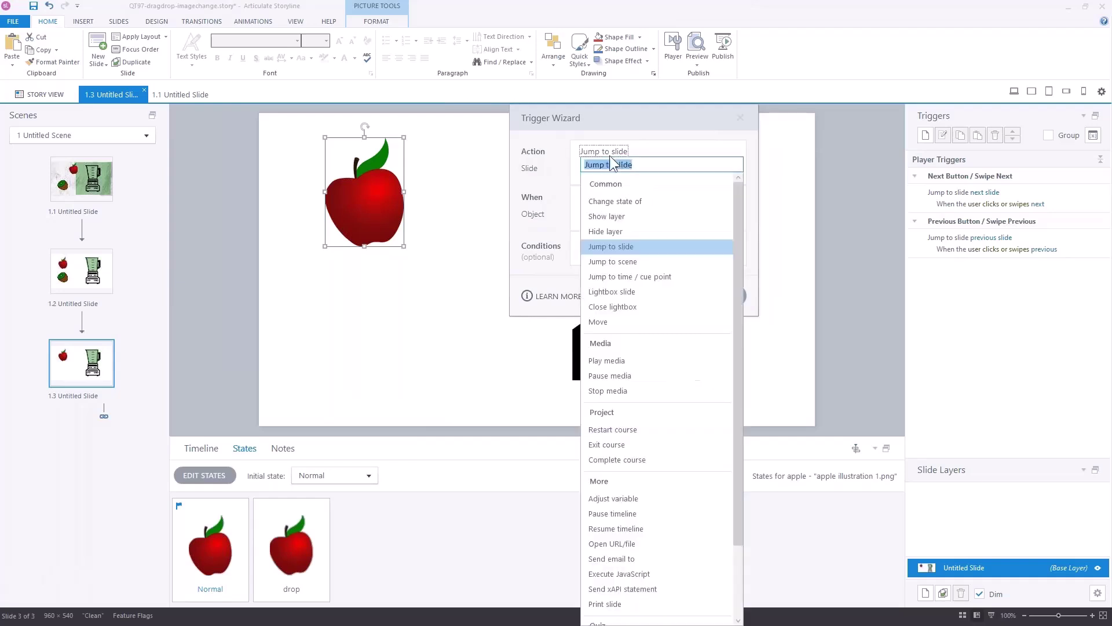
pyautogui.click(620, 199)
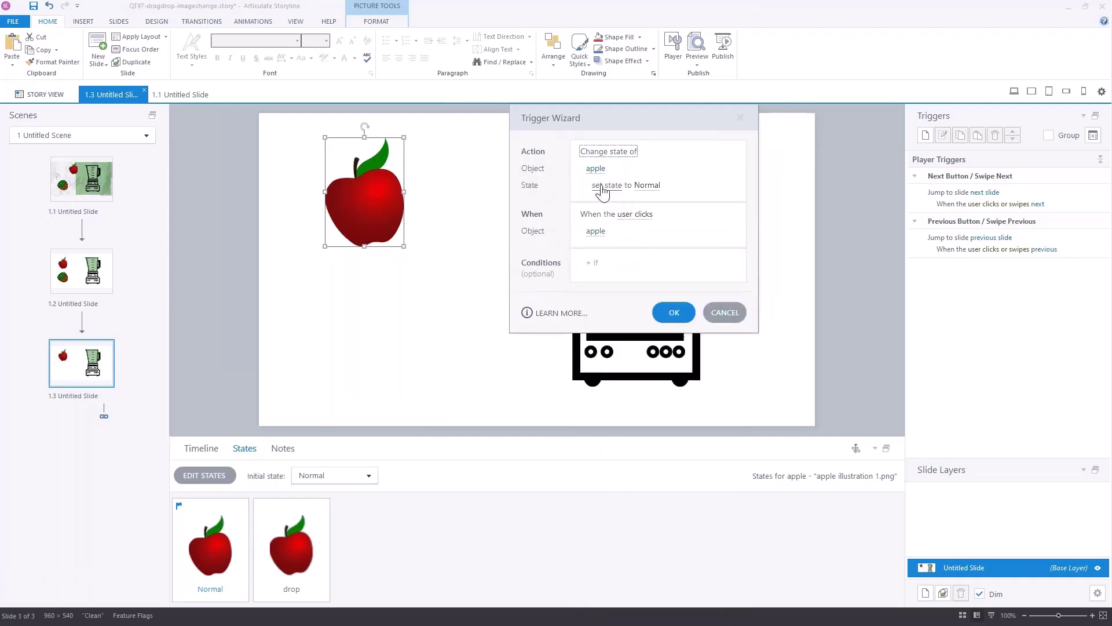
pyautogui.click(647, 185)
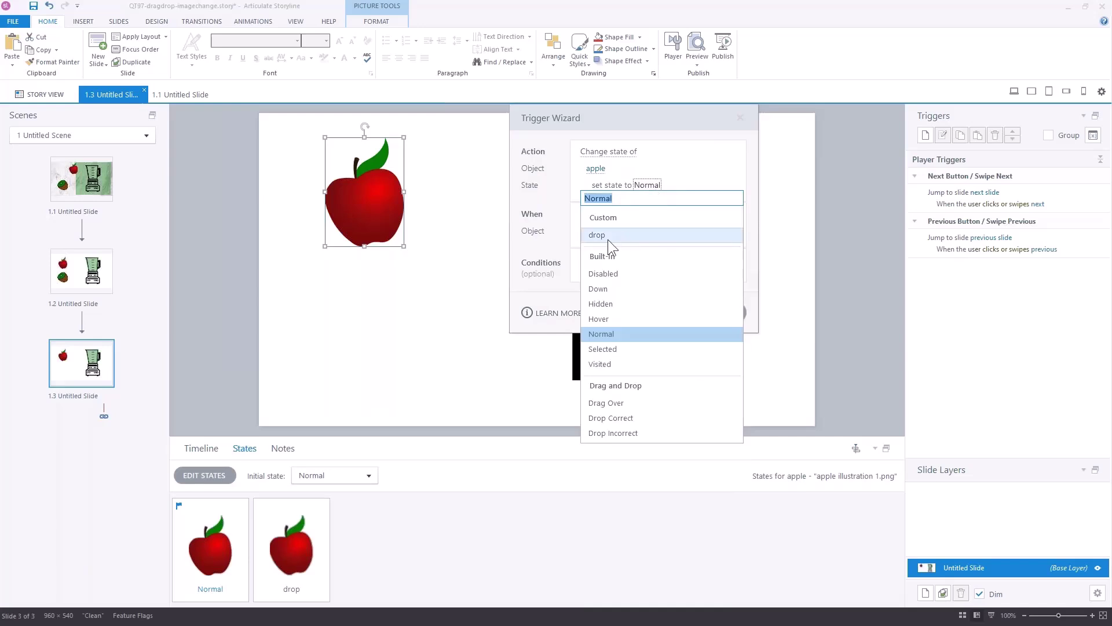
pyautogui.click(606, 237)
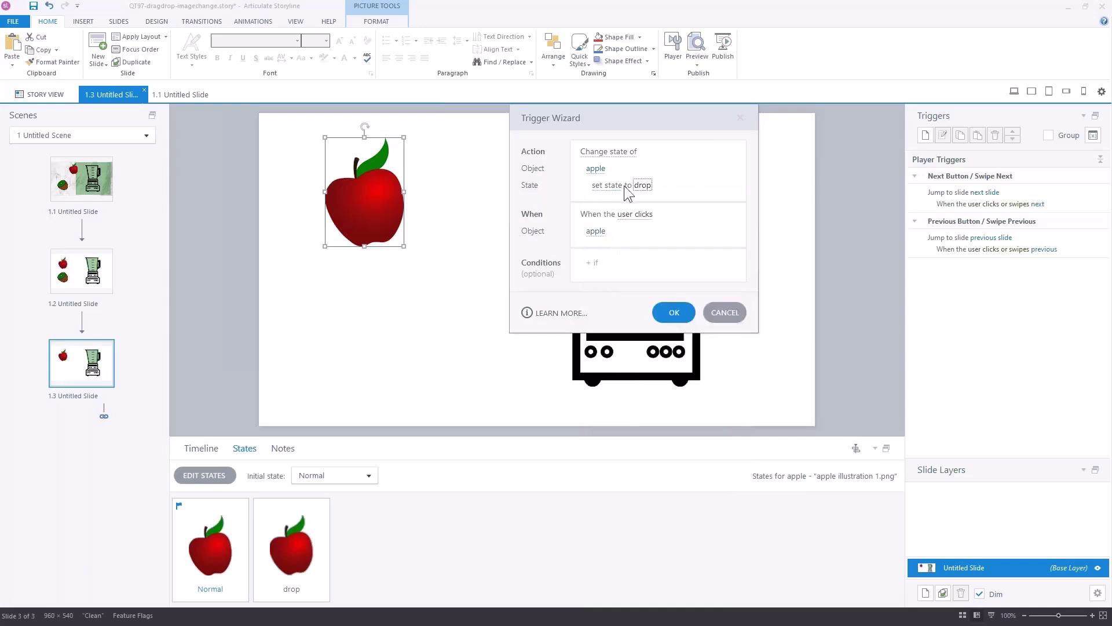
# - Make the trigger fire when the user drags apple over the target hs blender, and save it
pyautogui.click(636, 215)
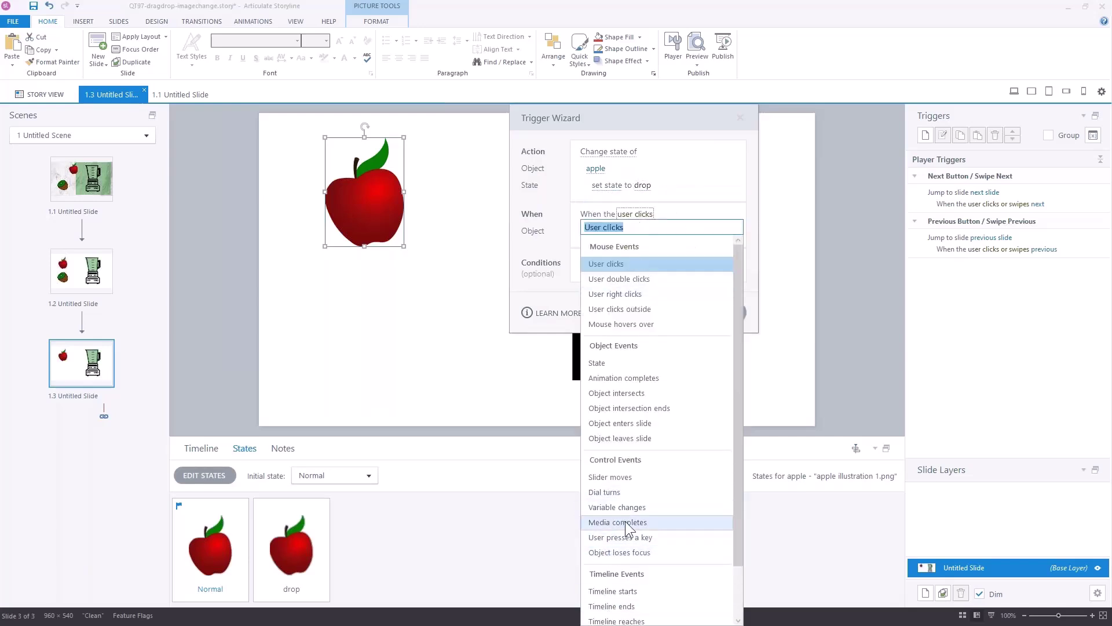
pyautogui.scroll(-2, 643, 567)
pyautogui.click(646, 602)
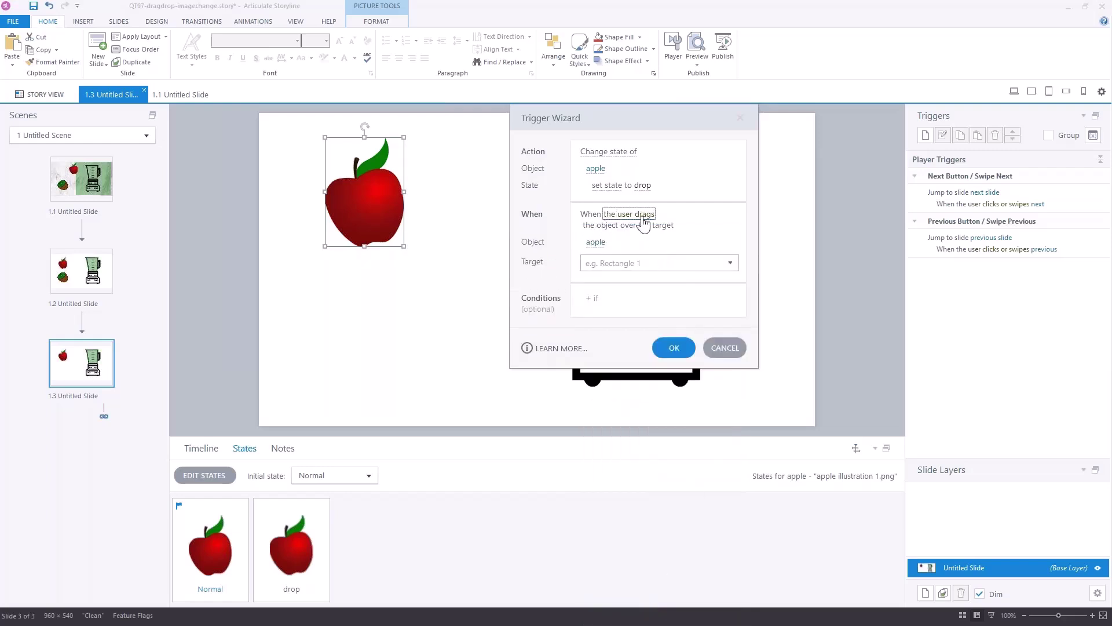
pyautogui.click(599, 264)
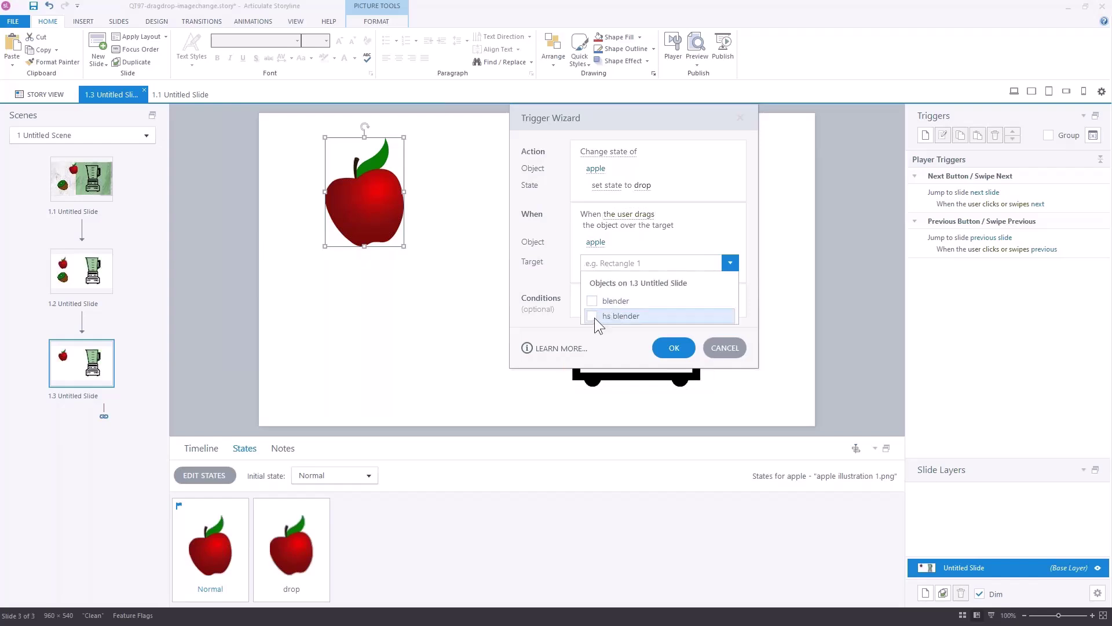
pyautogui.click(669, 347)
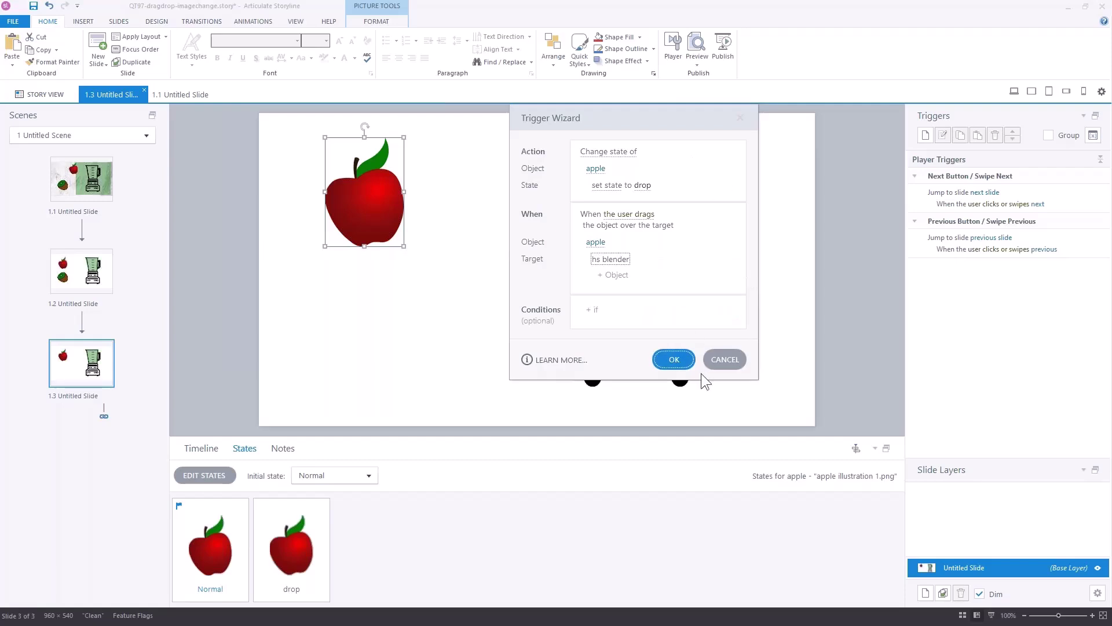
pyautogui.click(673, 358)
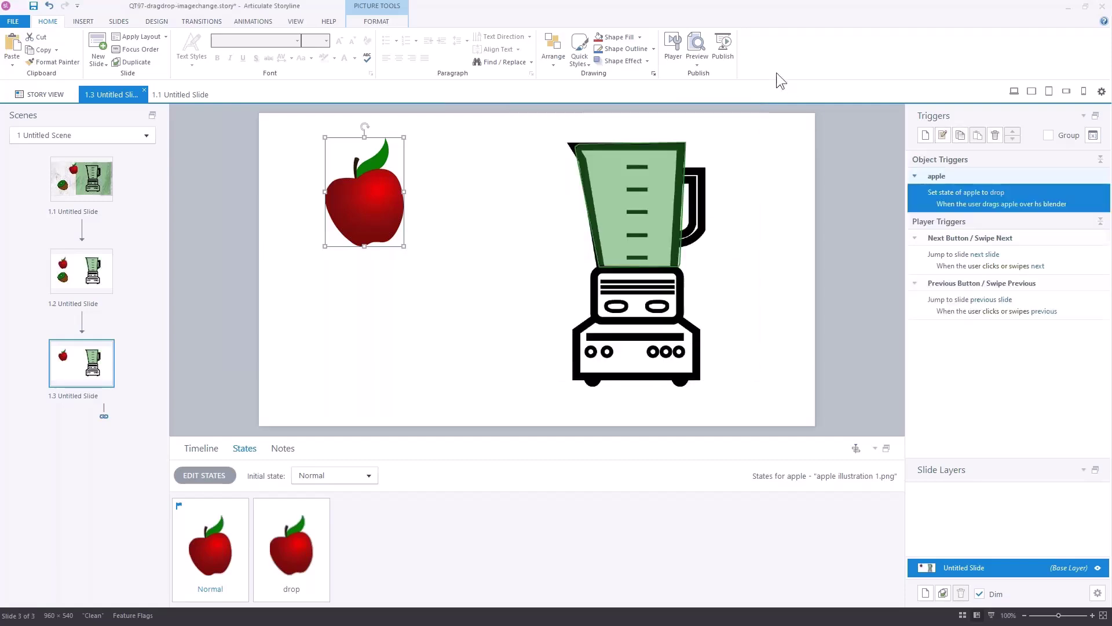
# - Preview slide 1.3, test moving the apple onto the blender jug, and close the preview
pyautogui.click(700, 66)
pyautogui.click(718, 81)
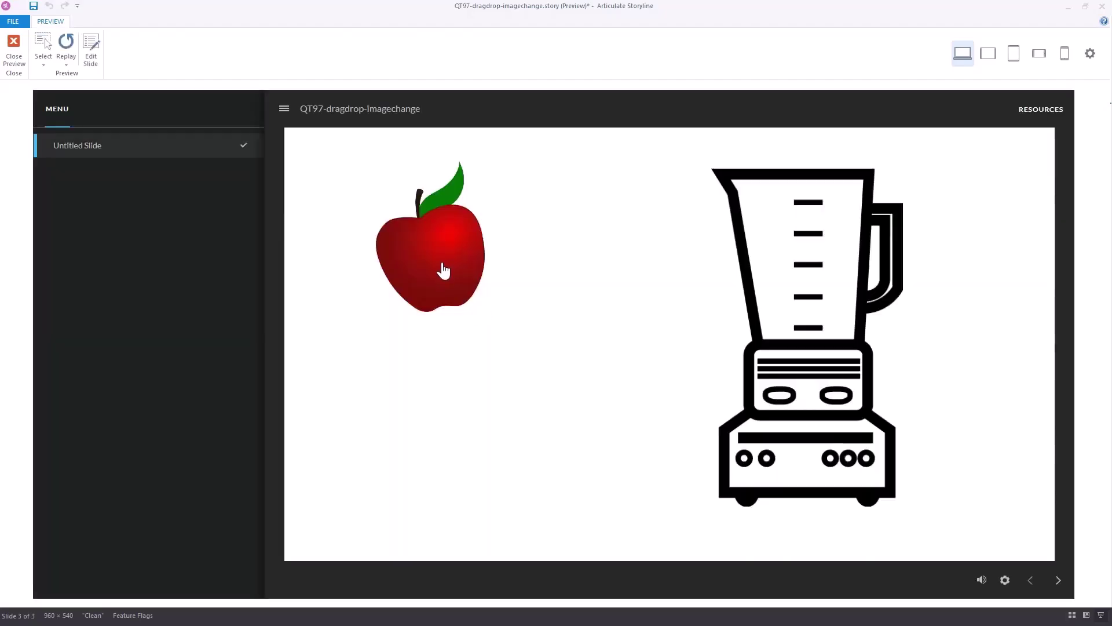
pyautogui.moveTo(444, 268); pyautogui.dragTo(704, 265)
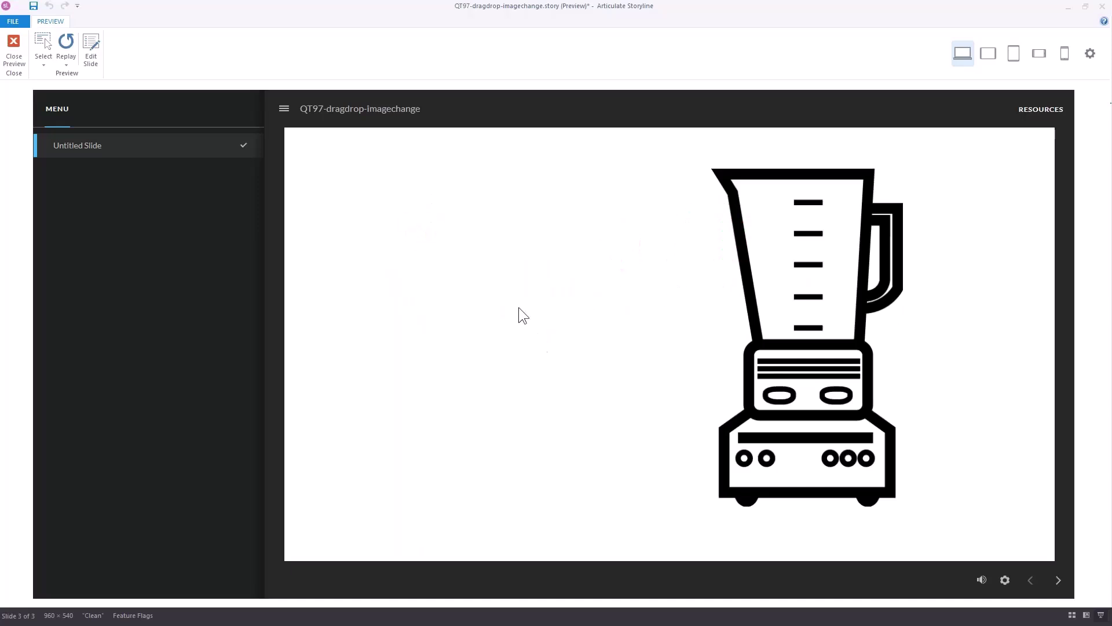
pyautogui.click(14, 48)
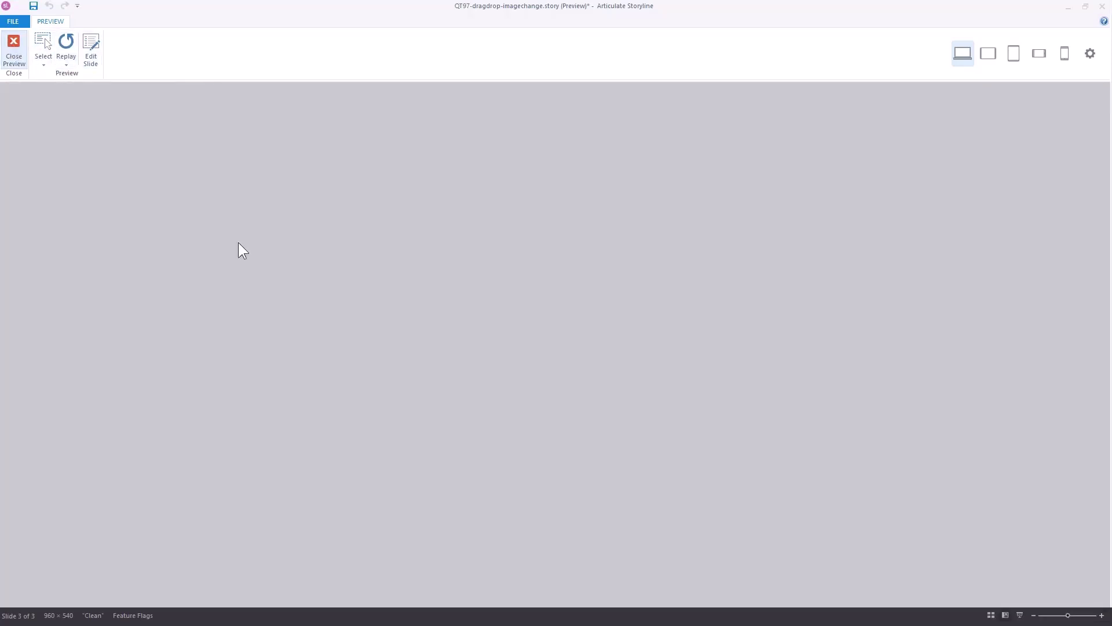
# - Remove the Shrink exit animation from the apple by setting it to None
pyautogui.click(253, 21)
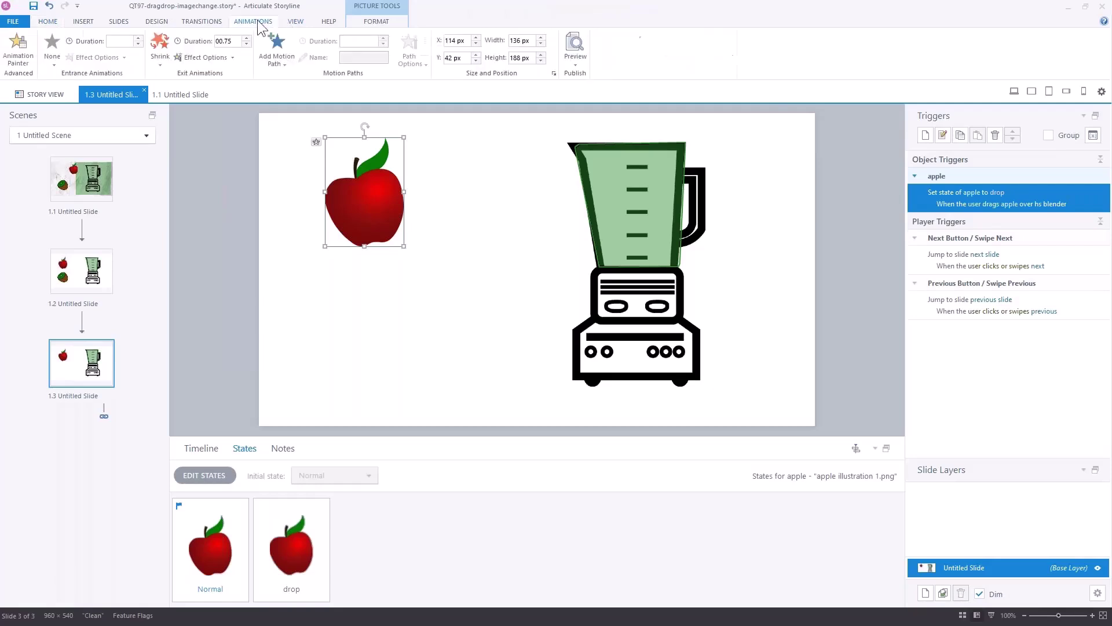
pyautogui.click(163, 62)
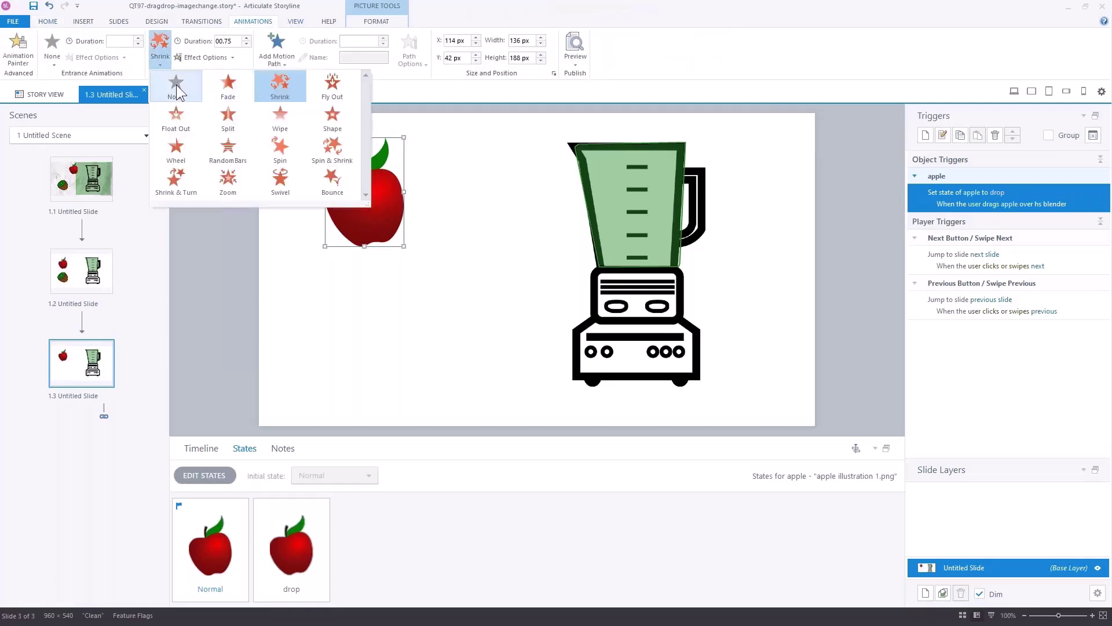
pyautogui.click(176, 85)
pyautogui.click(394, 324)
# - Preview the slide again without the exit animation, move the apple toward the blender, and return to editing
pyautogui.click(579, 65)
pyautogui.click(584, 76)
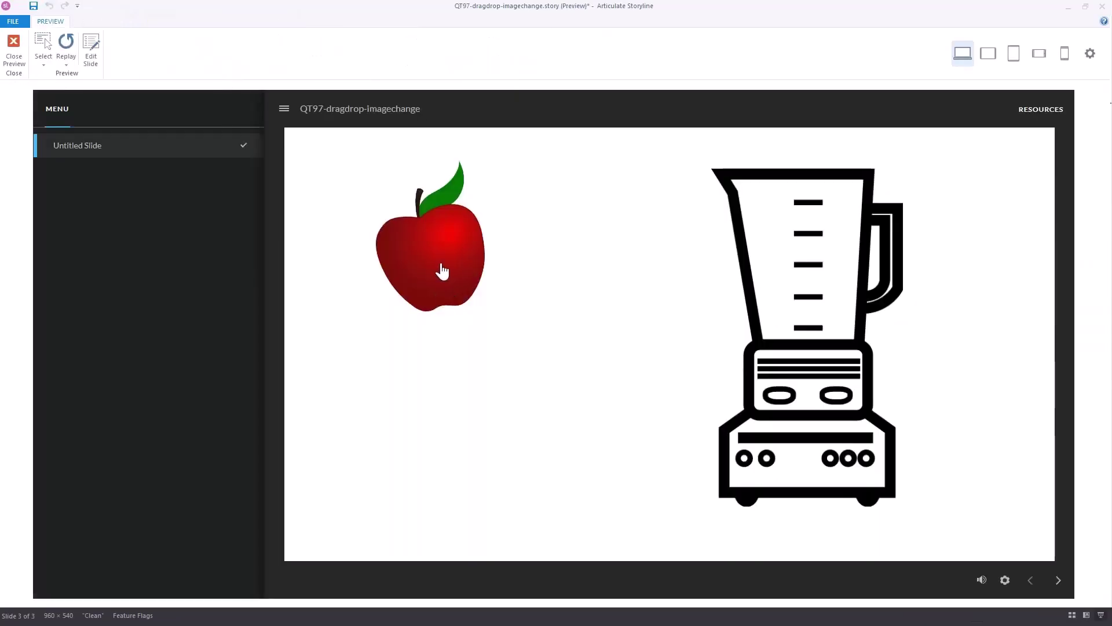
pyautogui.moveTo(442, 271); pyautogui.dragTo(667, 287)
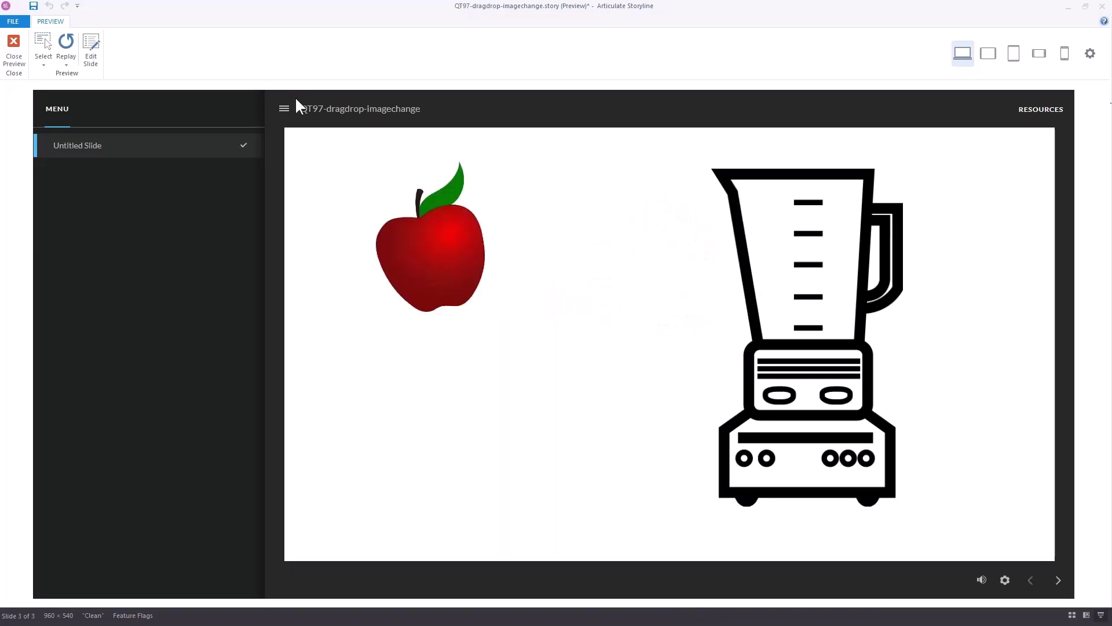
pyautogui.click(14, 53)
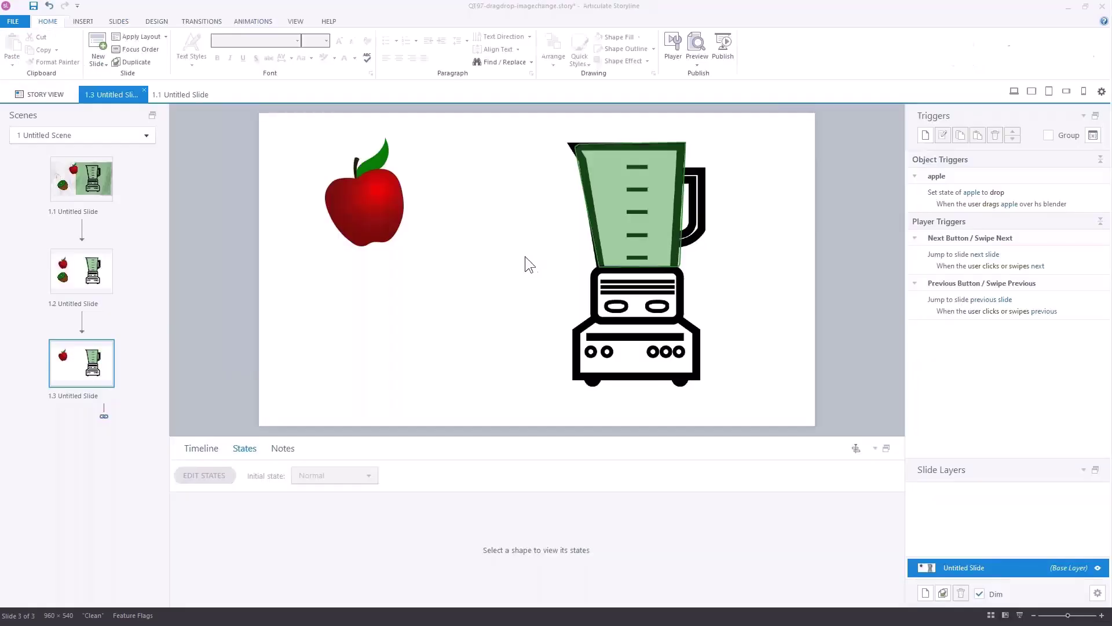
# - Compare the apple's drop state with its Normal state on the slide
pyautogui.click(384, 209)
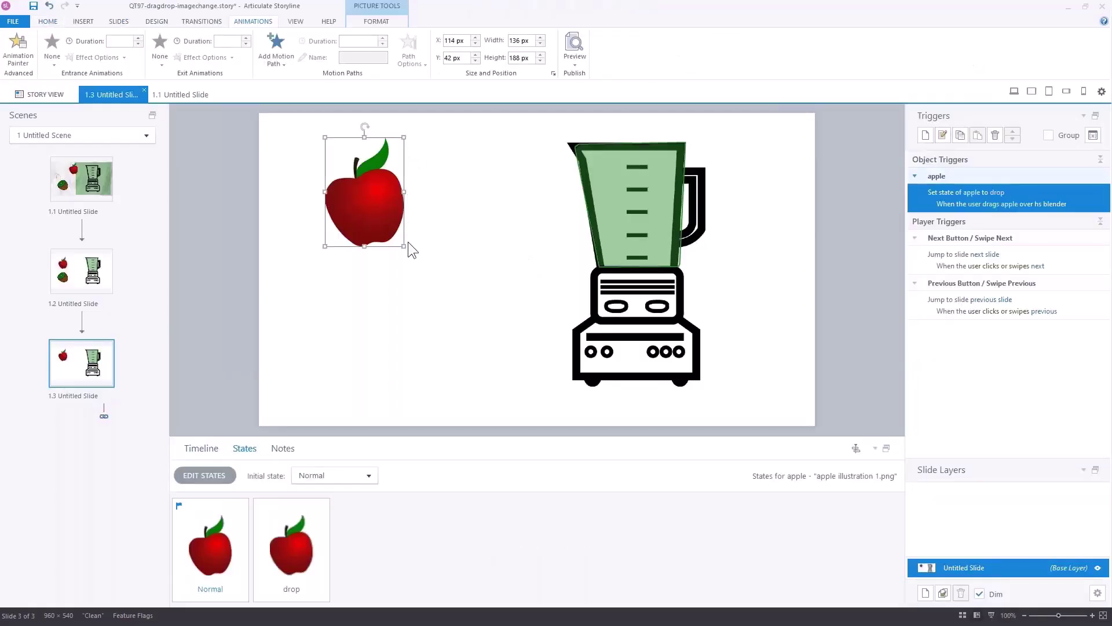
pyautogui.click(298, 553)
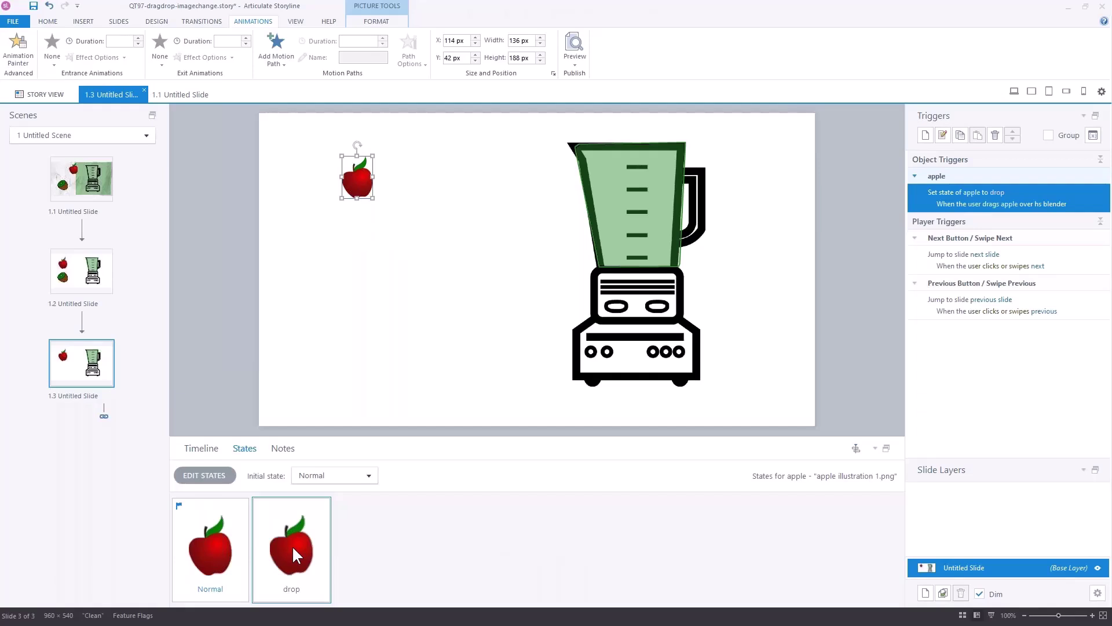
pyautogui.click(206, 541)
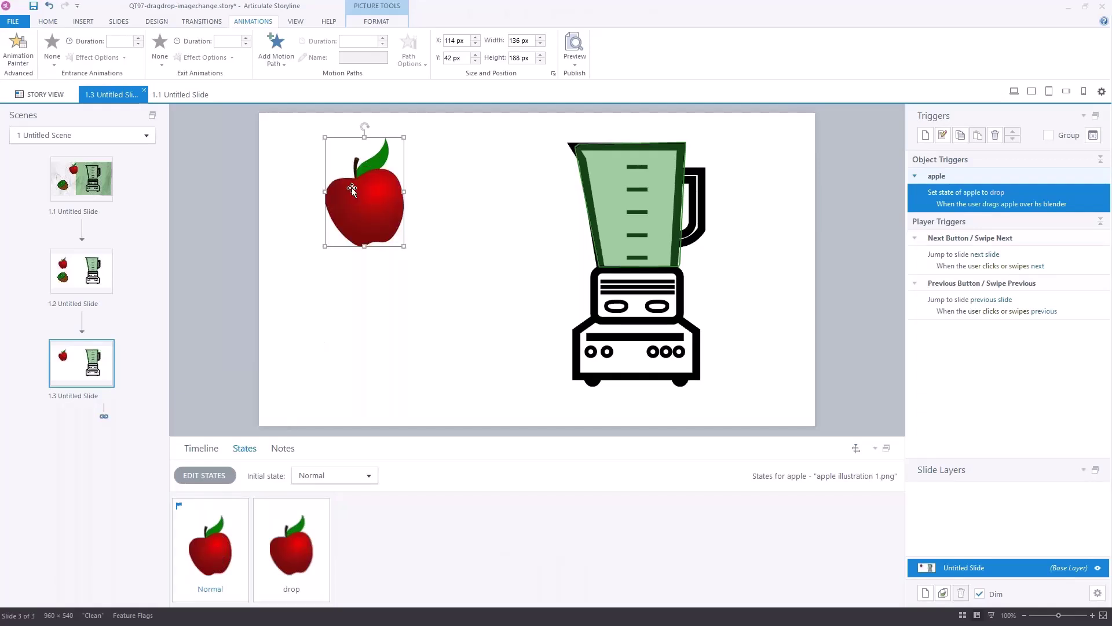
# - Draw a rectangle matching the apple's bounding box and move it into the empty area below the apple
pyautogui.click(84, 21)
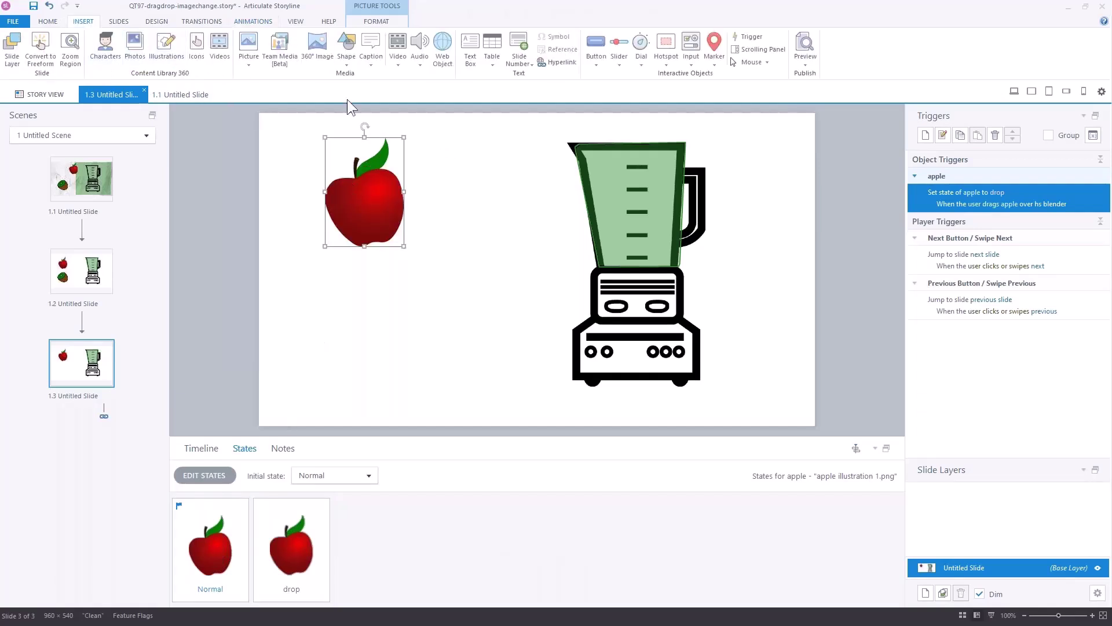
pyautogui.click(347, 45)
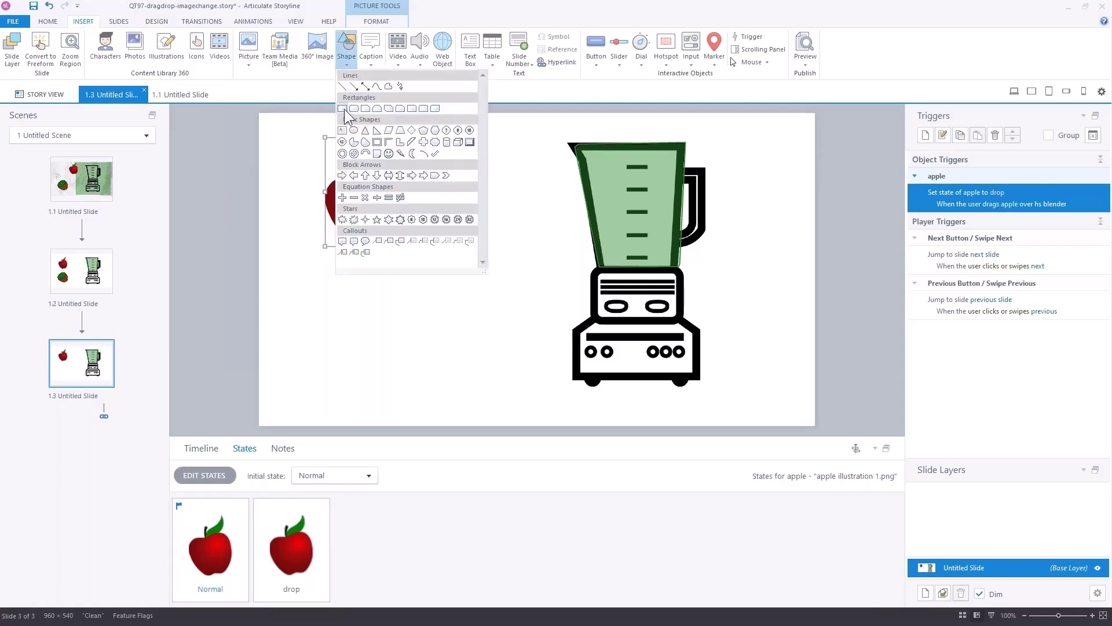
pyautogui.click(349, 110)
pyautogui.moveTo(325, 137)
pyautogui.mouseDown()
pyautogui.moveTo(368, 160)
pyautogui.moveTo(404, 246)
pyautogui.mouseUp()
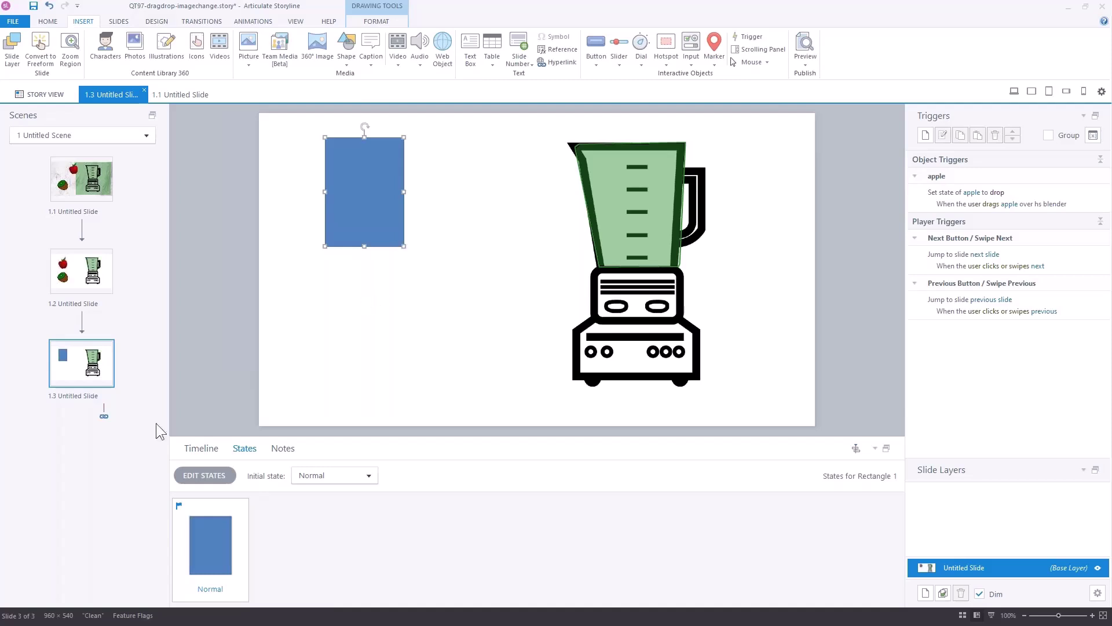
pyautogui.moveTo(382, 203); pyautogui.dragTo(375, 338)
# - Paste a copy of the blue rectangle into the apple's drop state
pyautogui.click(374, 227)
pyautogui.click(308, 551)
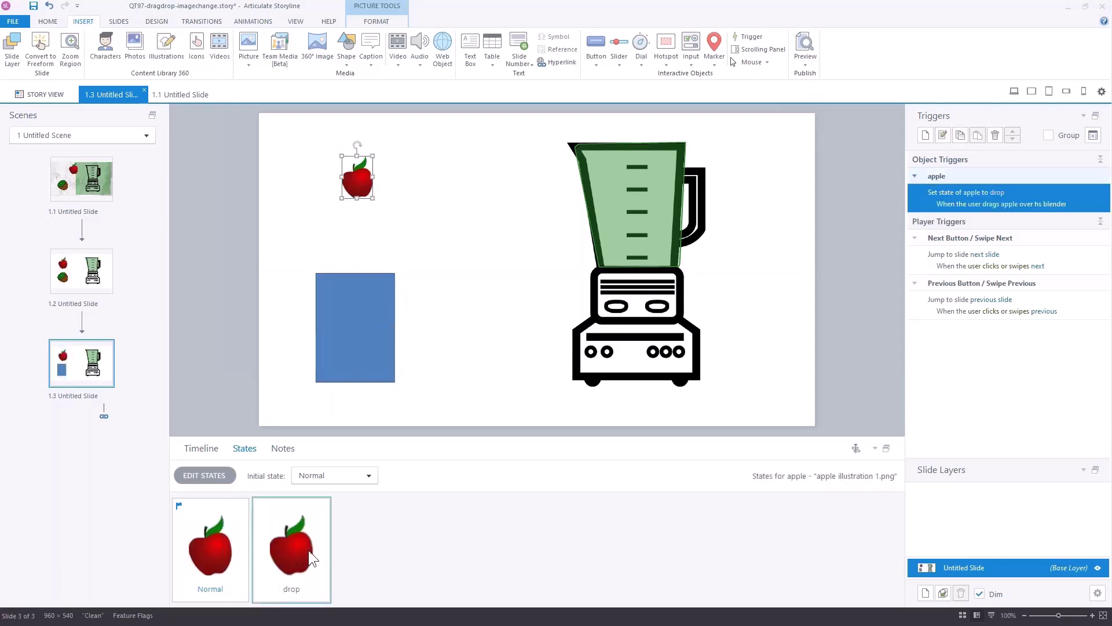
pyautogui.doubleClick(309, 548)
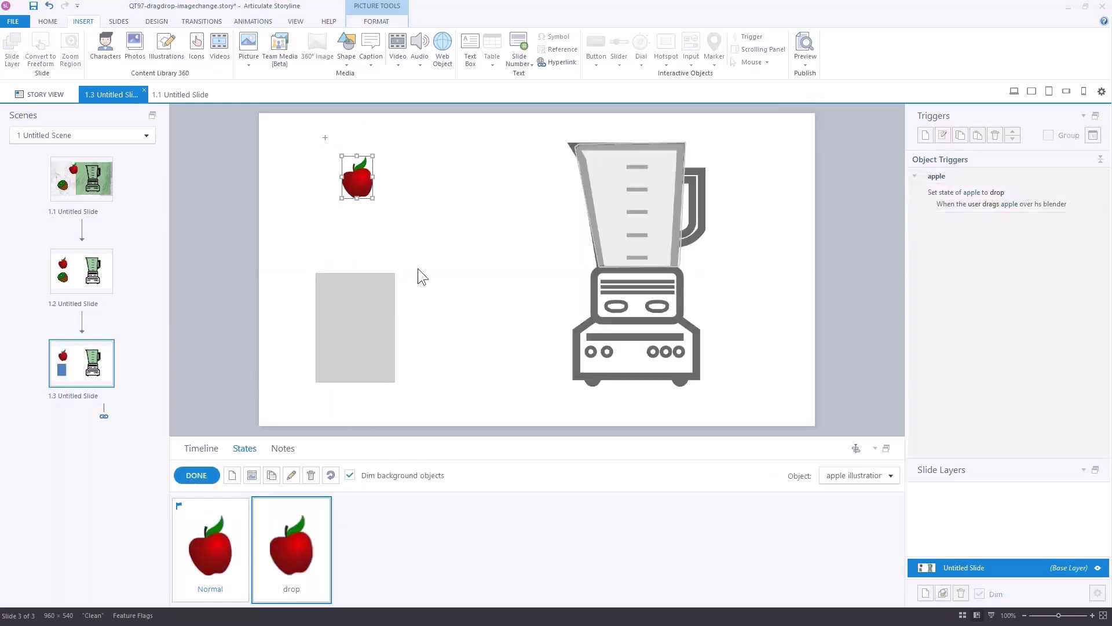
pyautogui.hotkey('ctrl', 'v')
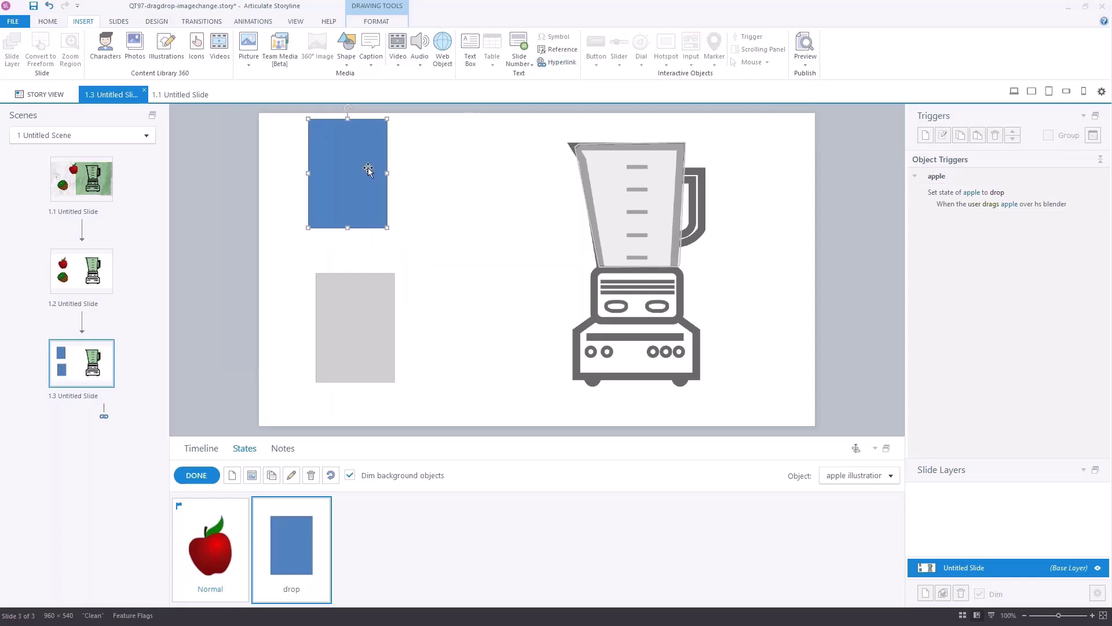
# - Send the pasted rectangle behind the small apple in the drop state
pyautogui.click(376, 22)
pyautogui.click(565, 40)
pyautogui.click(568, 91)
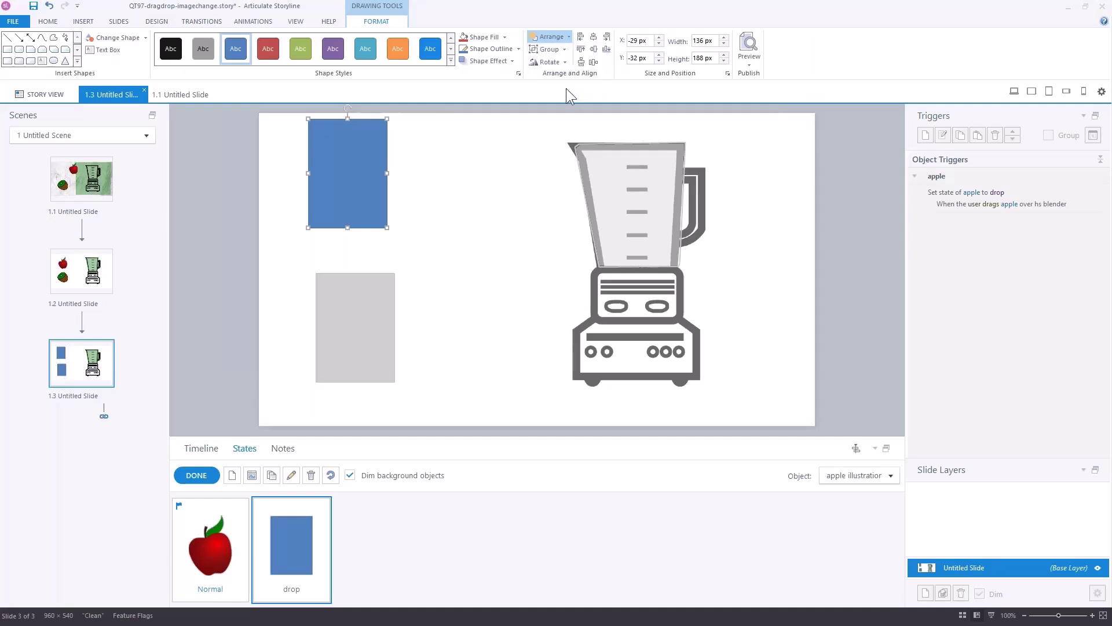
pyautogui.click(454, 224)
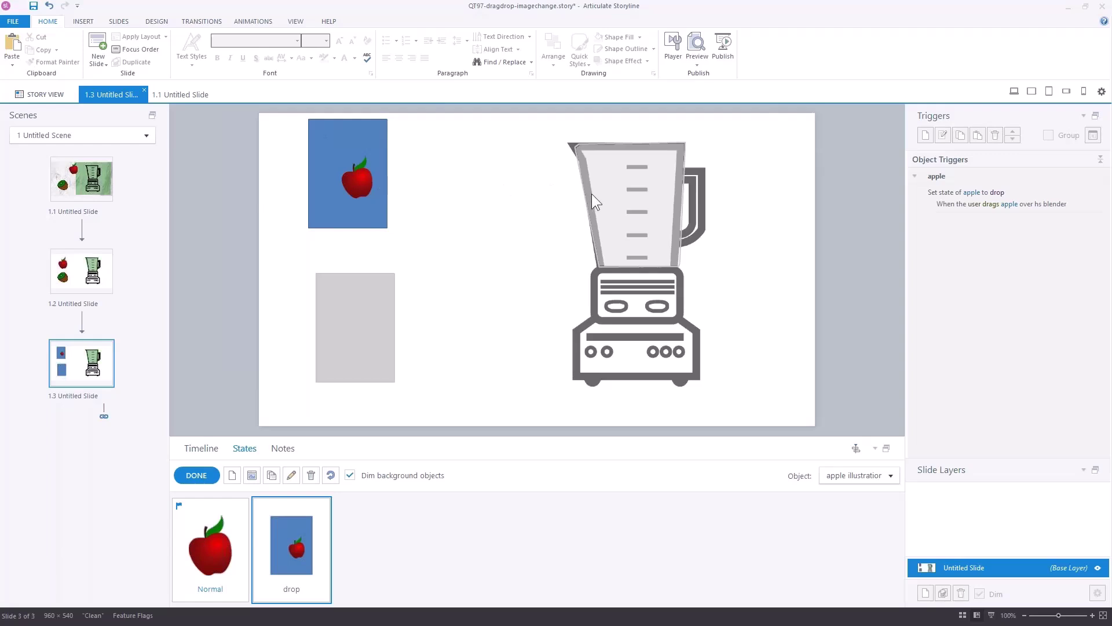
# - Move the small apple so it straddles the rectangle's right edge, and finish editing the drop state
pyautogui.moveTo(358, 181); pyautogui.dragTo(395, 180)
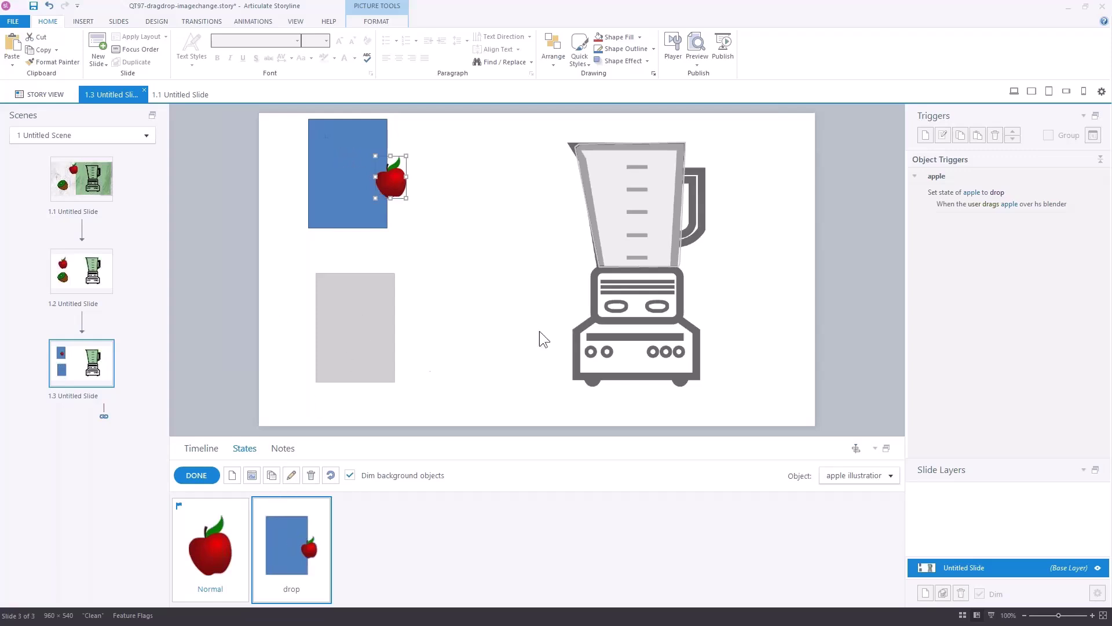
pyautogui.click(474, 300)
pyautogui.click(199, 475)
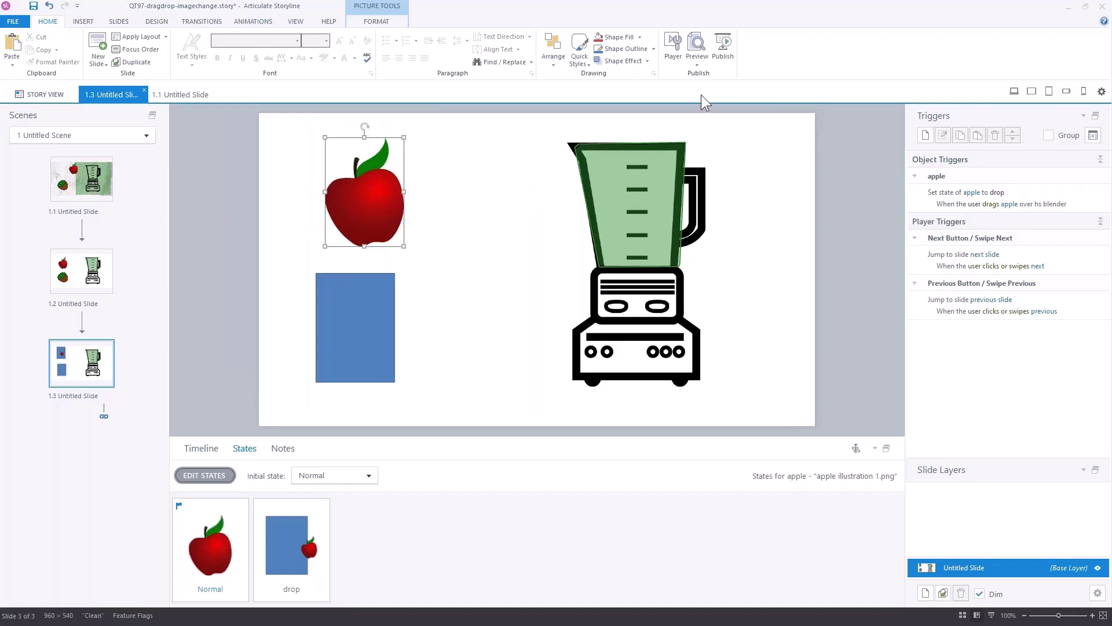
# - Preview the slide, move the apple toward the blender to test its drop state, and return to editing
pyautogui.click(697, 65)
pyautogui.click(703, 75)
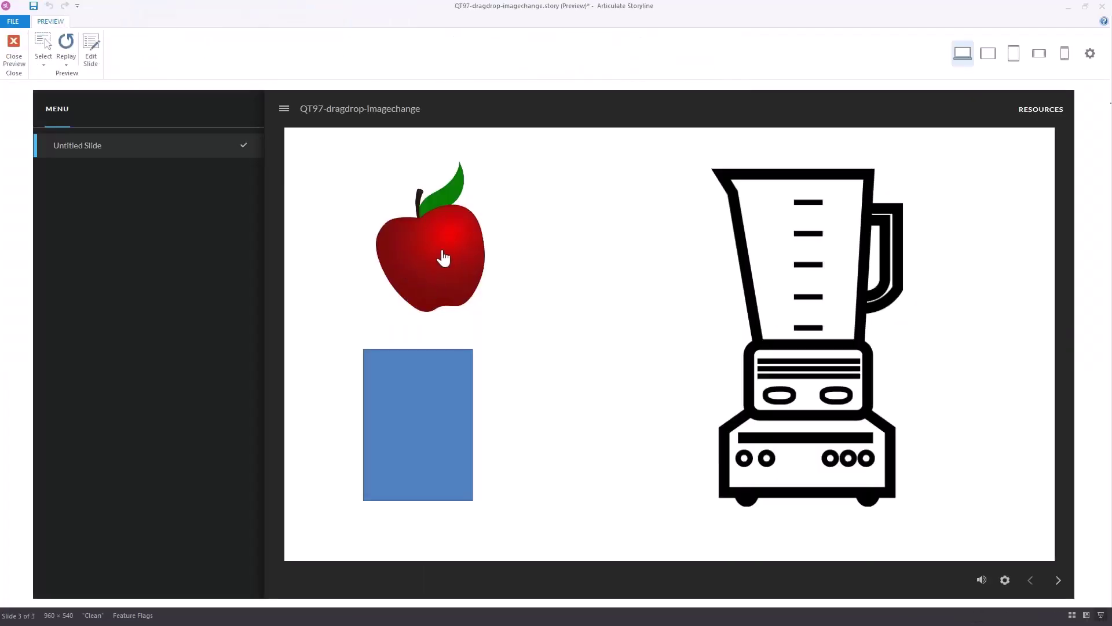
pyautogui.moveTo(445, 256); pyautogui.dragTo(620, 290)
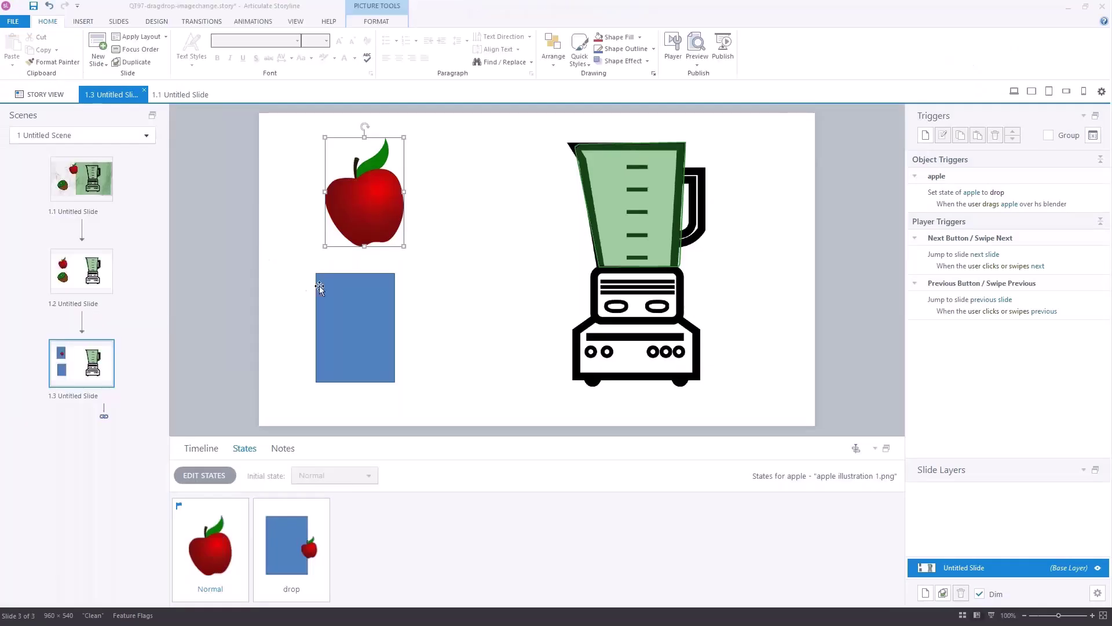
pyautogui.click(288, 573)
pyautogui.press('Escape')
pyautogui.press('Escape')
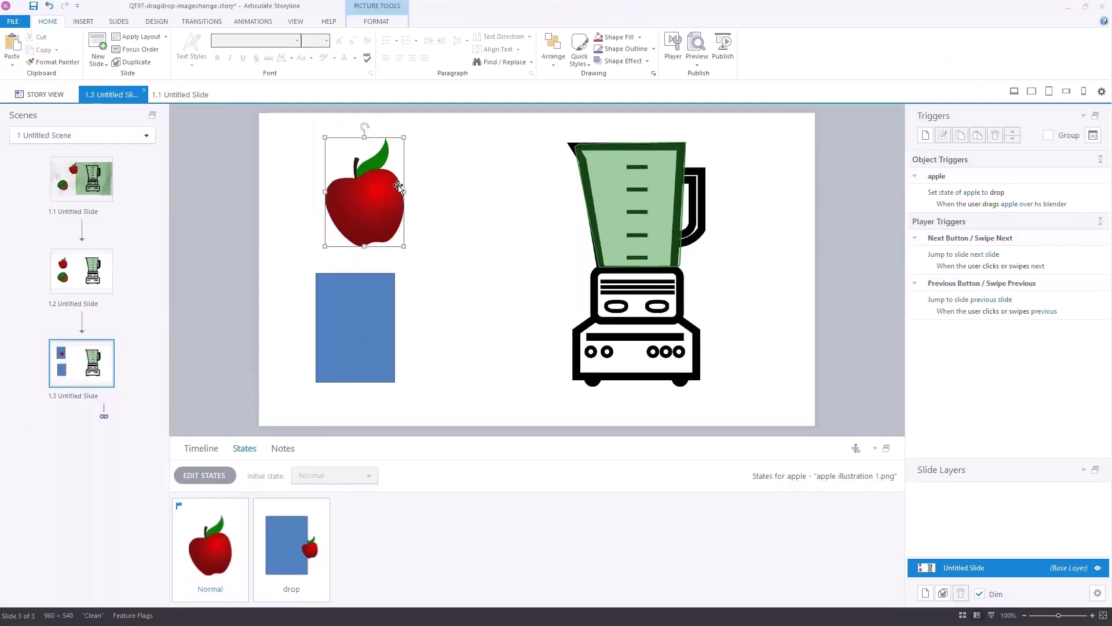
# - In the apple's drop state, move the small apple inside the rectangle's right edge, delete the rectangle, and finish editing
pyautogui.click(371, 214)
pyautogui.click(324, 522)
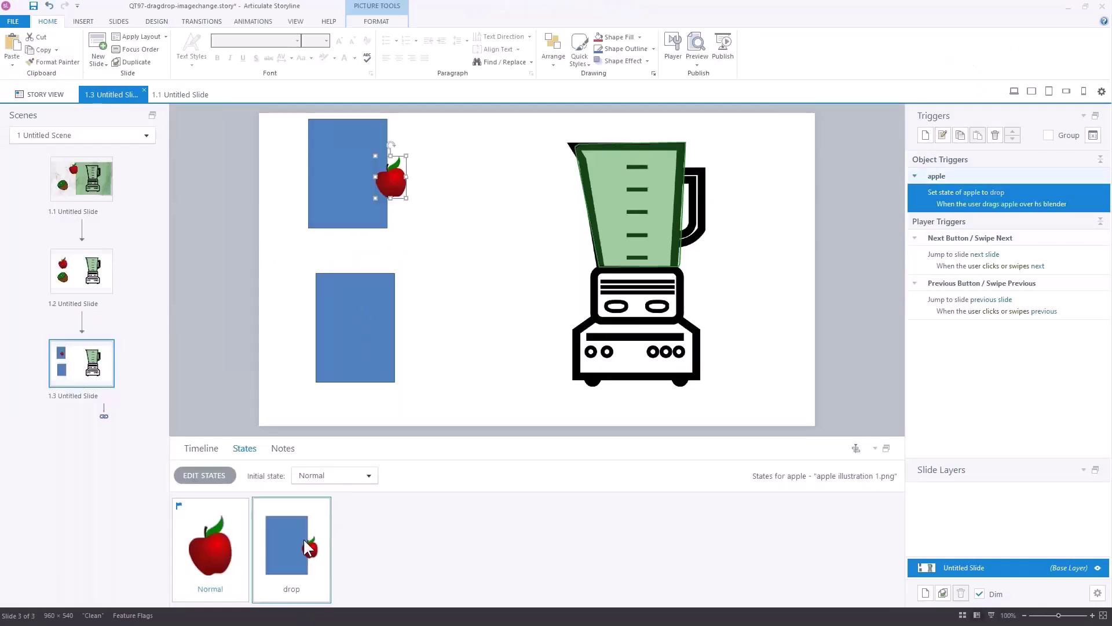
pyautogui.doubleClick(309, 548)
pyautogui.moveTo(390, 175); pyautogui.dragTo(370, 171)
pyautogui.click(409, 228)
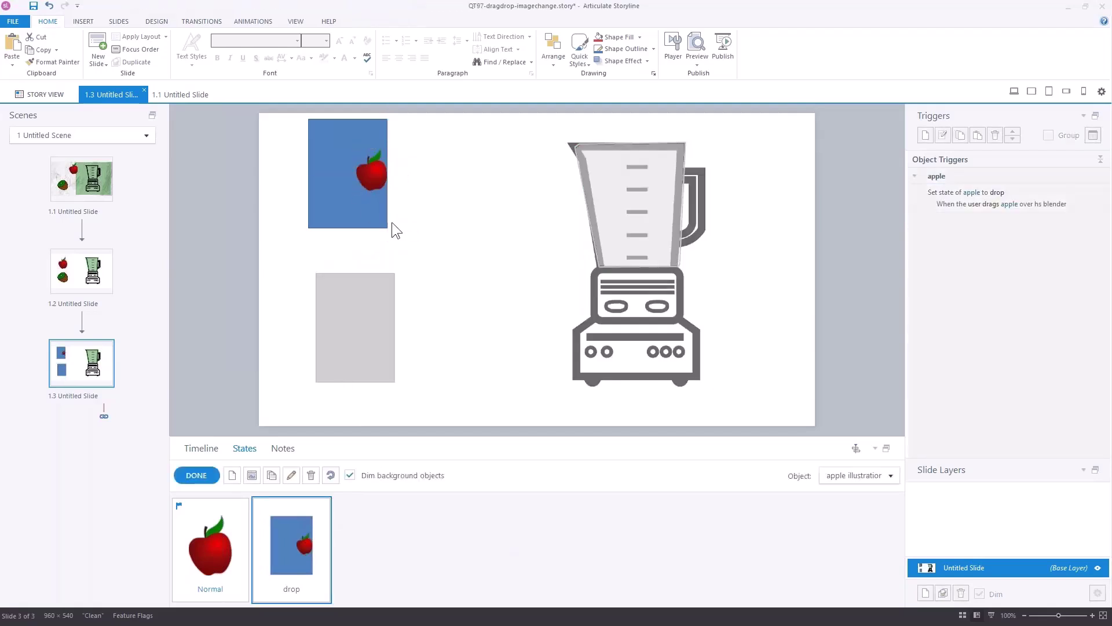
pyautogui.press('Delete')
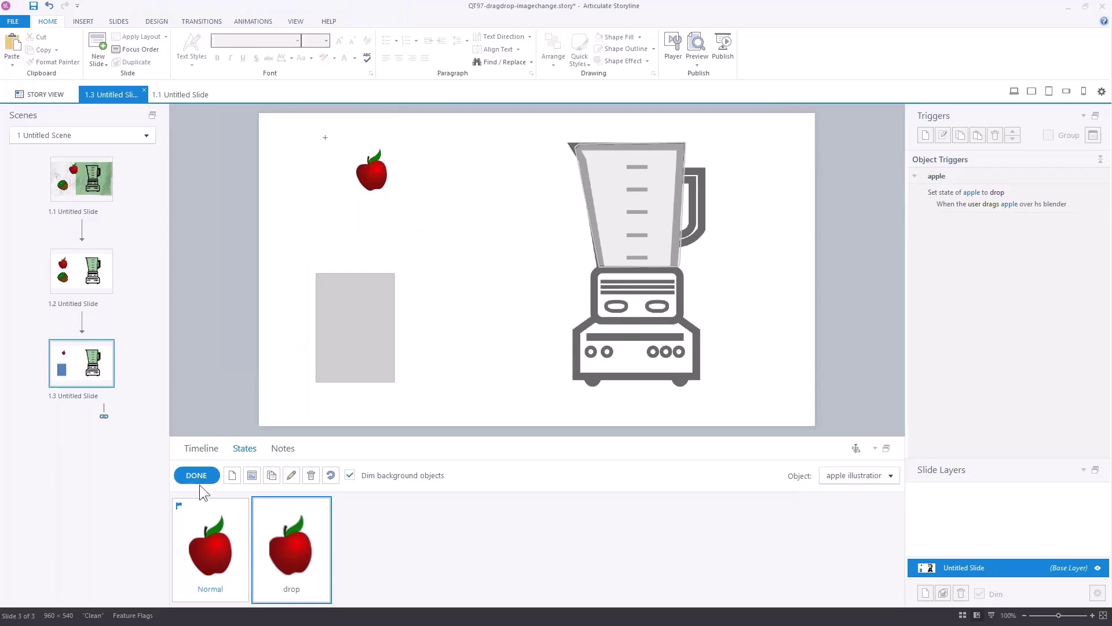
pyautogui.click(196, 476)
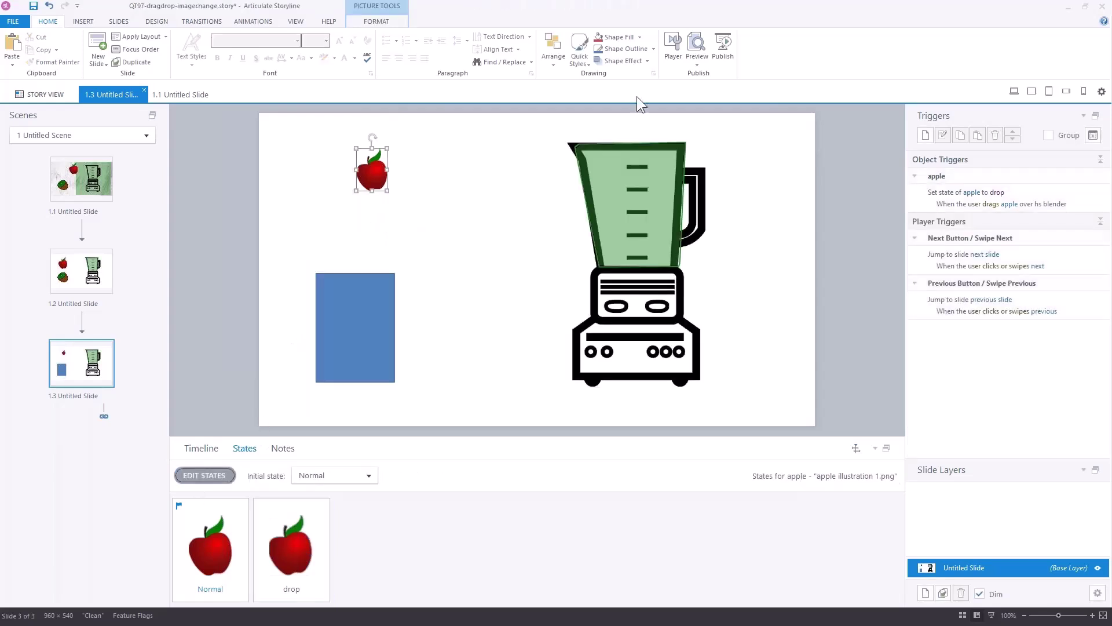
# - Preview the slide, move the apple onto the blender and reposition the small apple, and close the preview
pyautogui.click(701, 64)
pyautogui.click(716, 81)
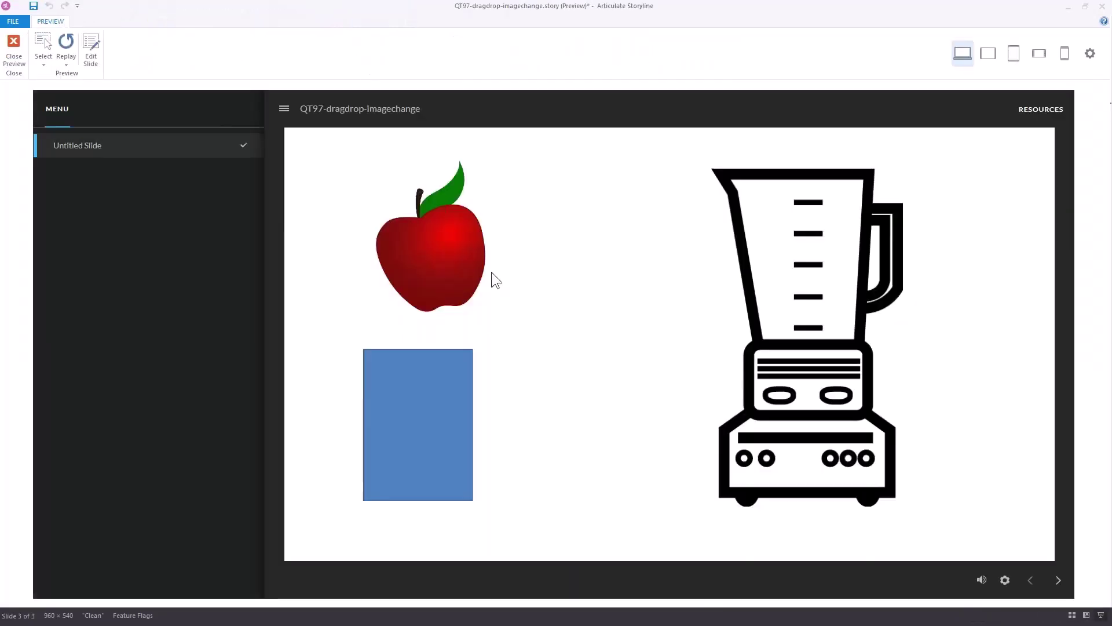
pyautogui.moveTo(491, 273); pyautogui.dragTo(805, 273)
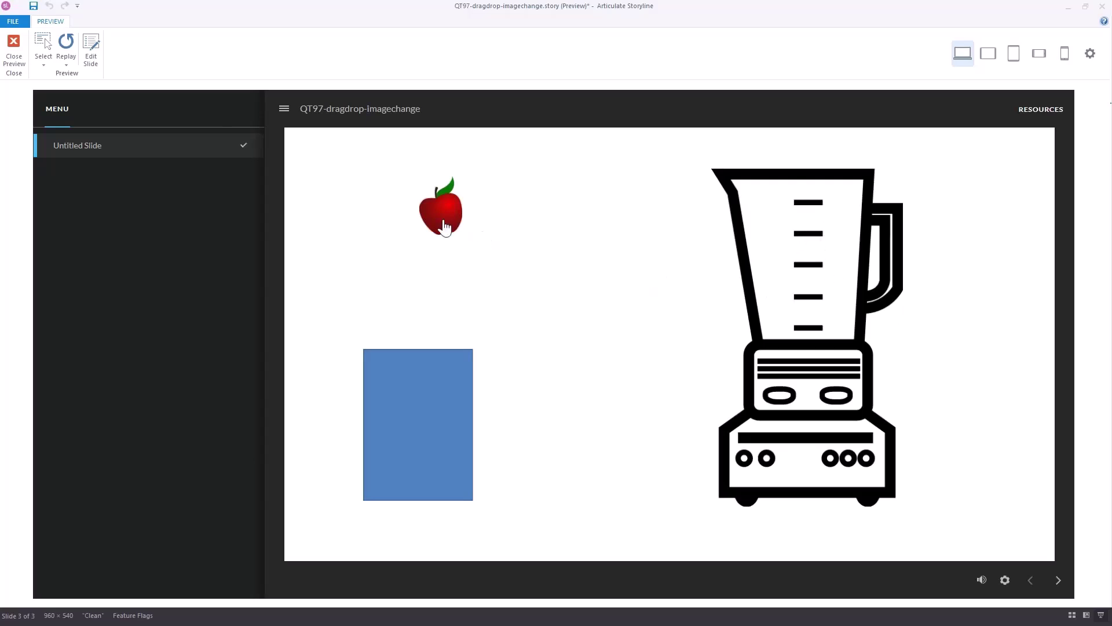
pyautogui.moveTo(449, 227); pyautogui.dragTo(510, 232)
pyautogui.moveTo(447, 210); pyautogui.dragTo(461, 234)
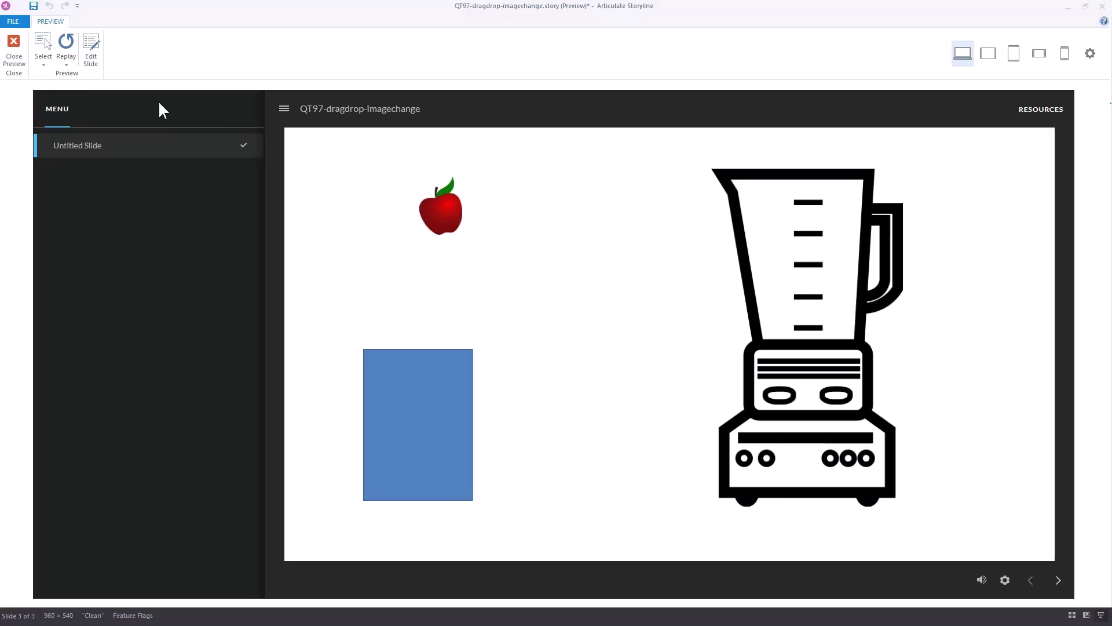
pyautogui.click(14, 64)
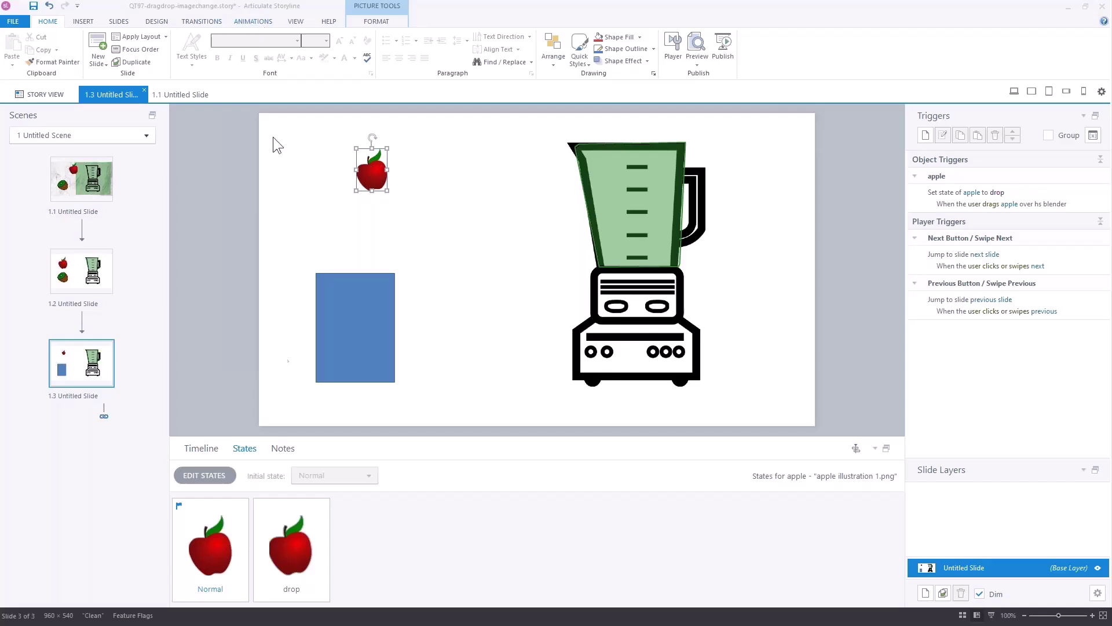
# - Apply the Shrink exit animation to the apple
pyautogui.click(255, 22)
pyautogui.click(164, 65)
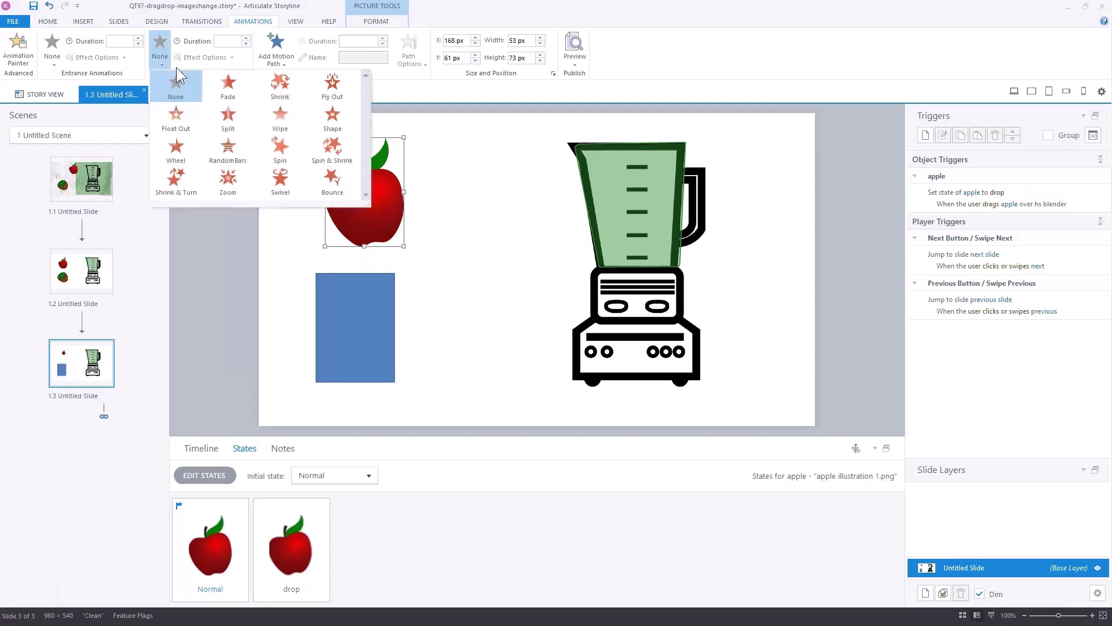
pyautogui.click(281, 81)
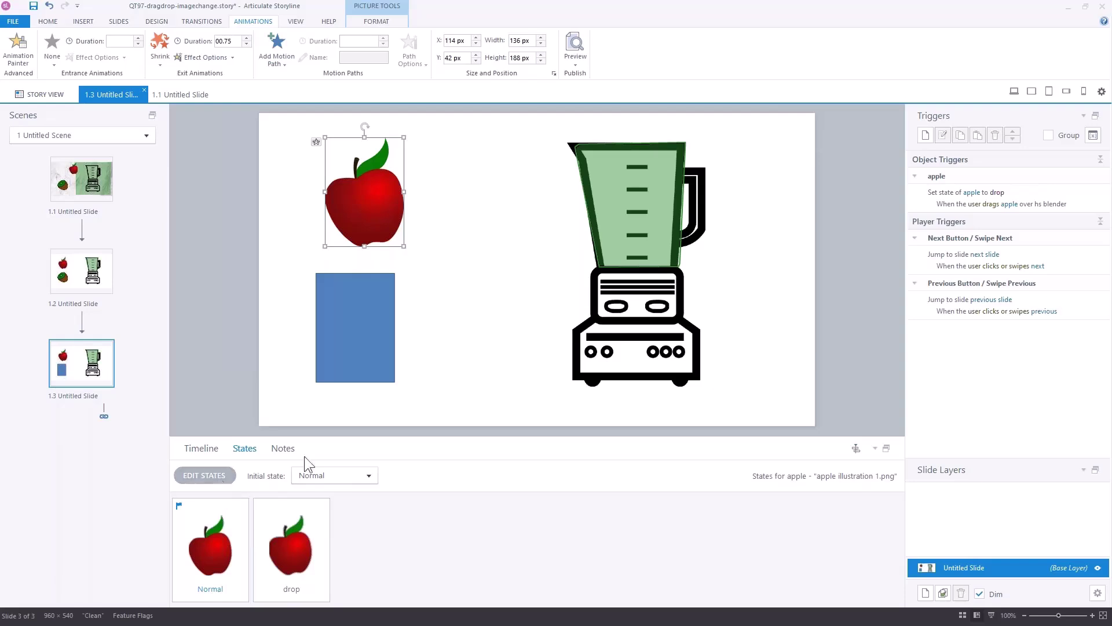
# - Start a new trigger that changes the state of the apple to Hidden
pyautogui.click(926, 137)
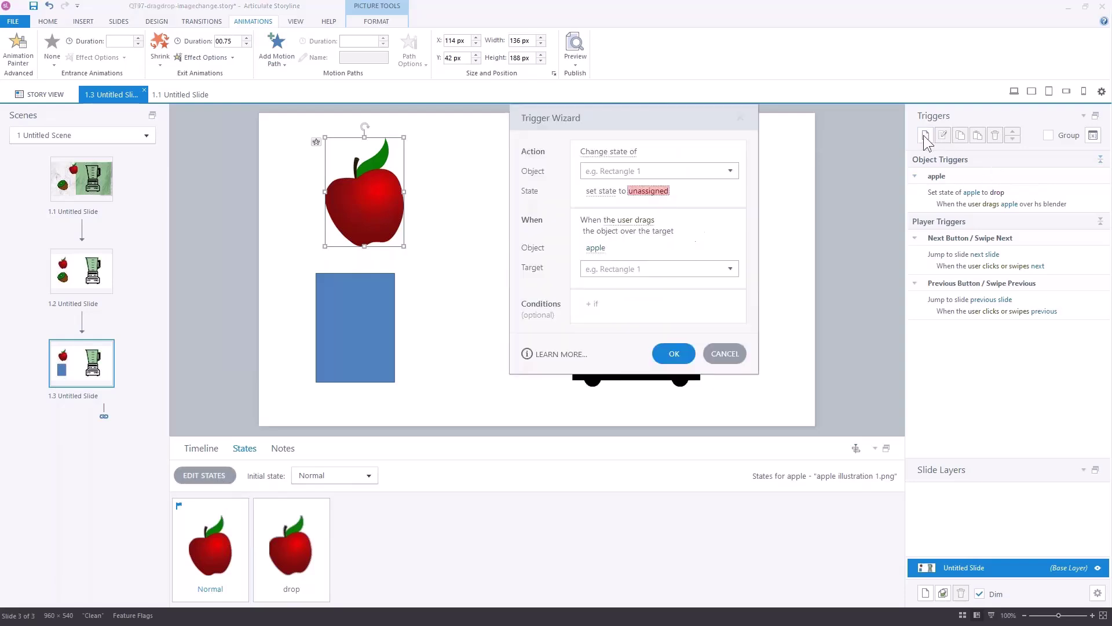
pyautogui.click(730, 171)
pyautogui.click(600, 230)
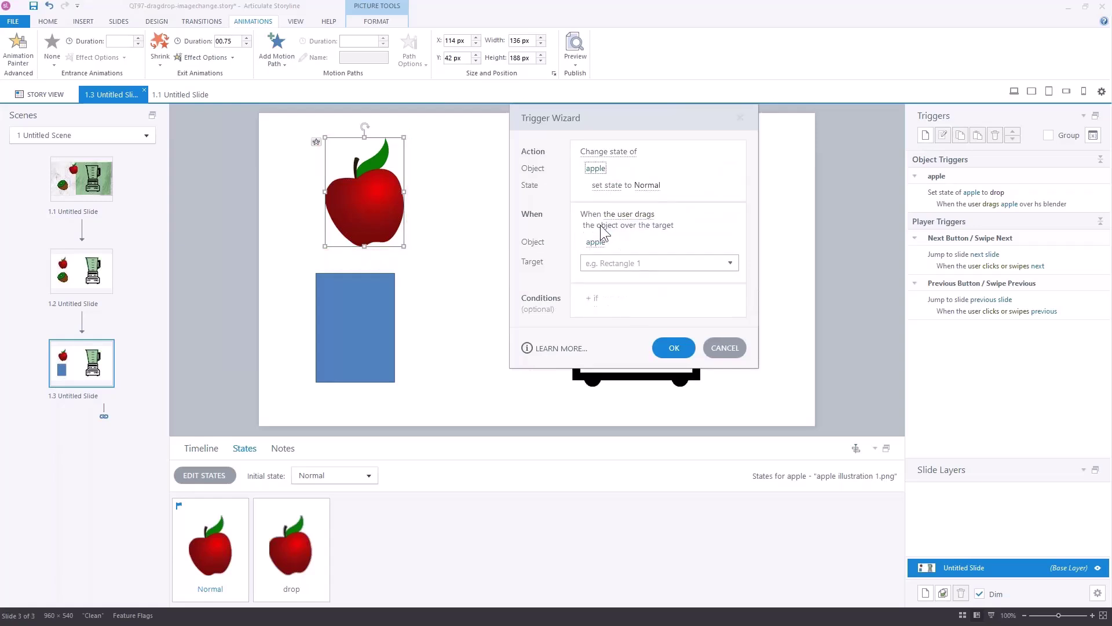
pyautogui.click(647, 186)
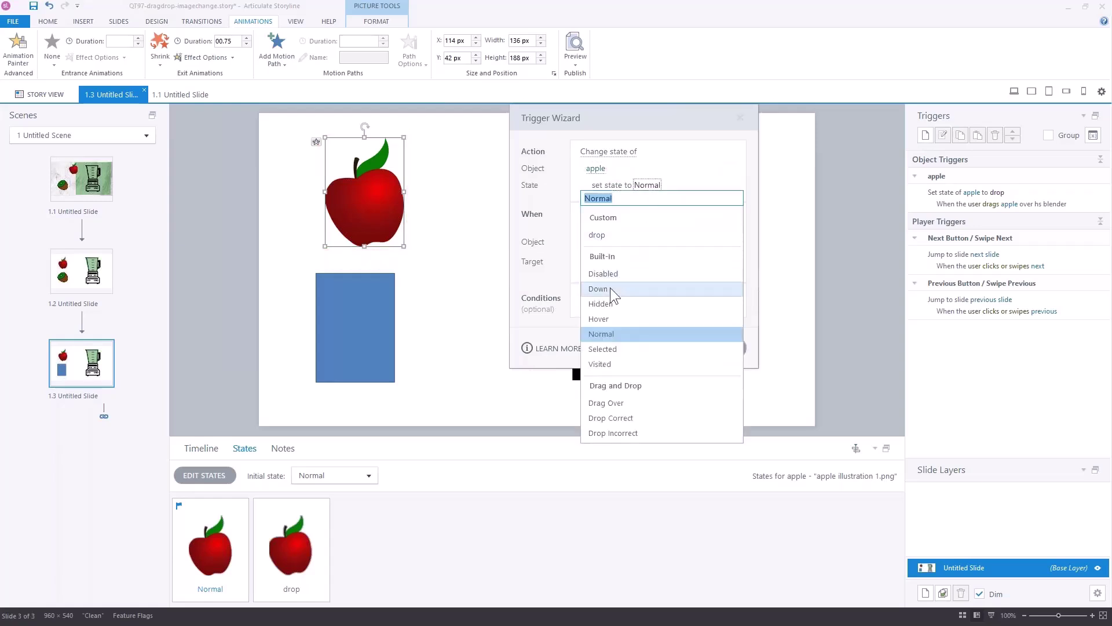
pyautogui.click(602, 304)
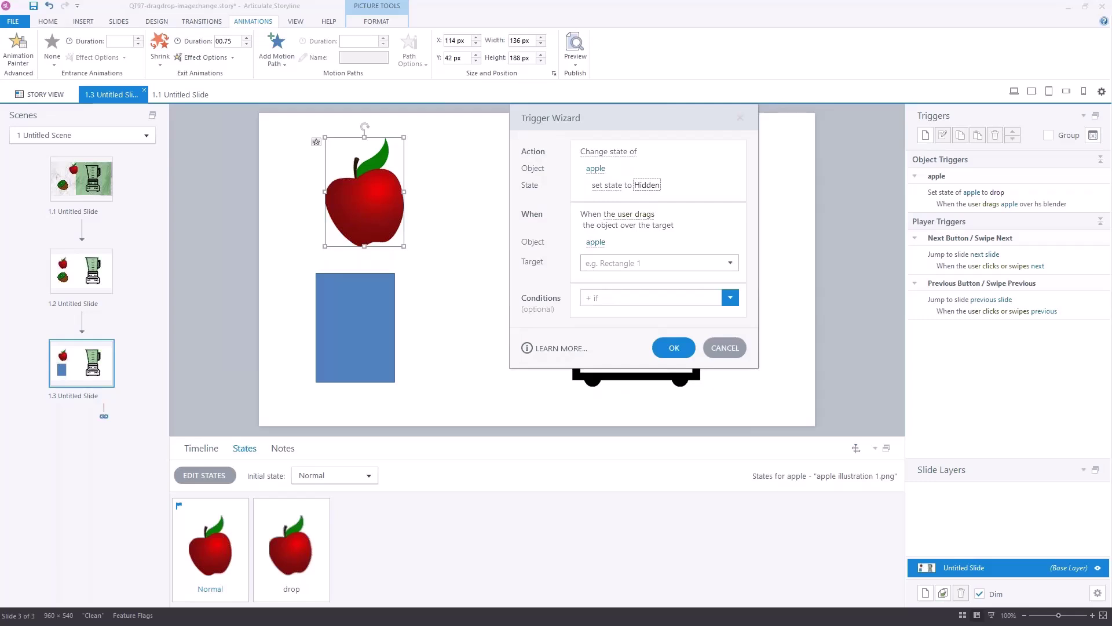
pyautogui.click(629, 214)
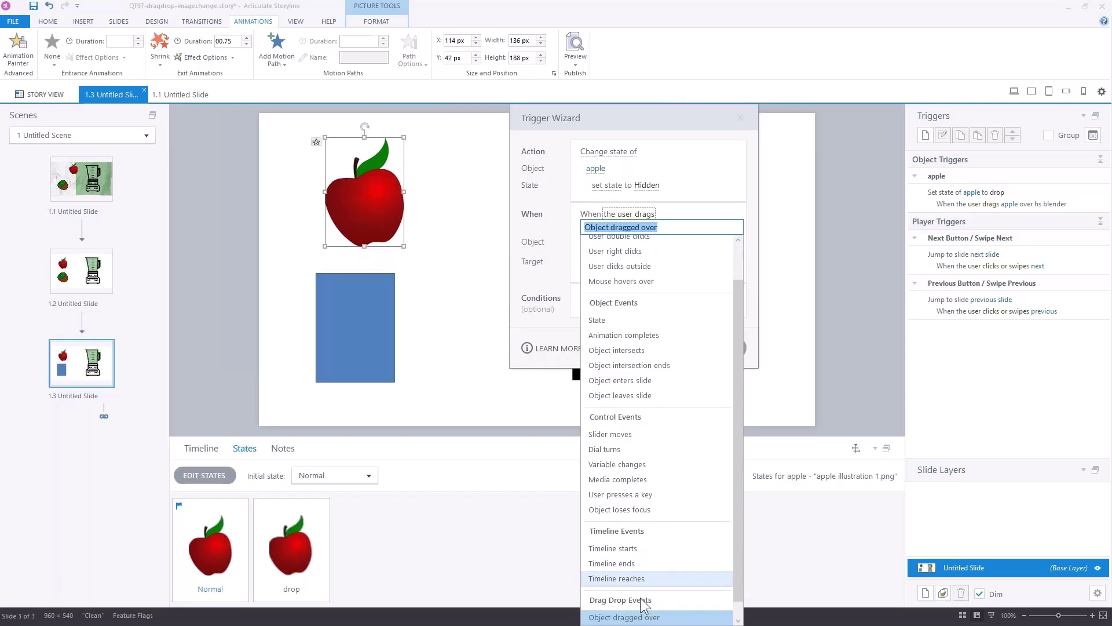
pyautogui.click(646, 579)
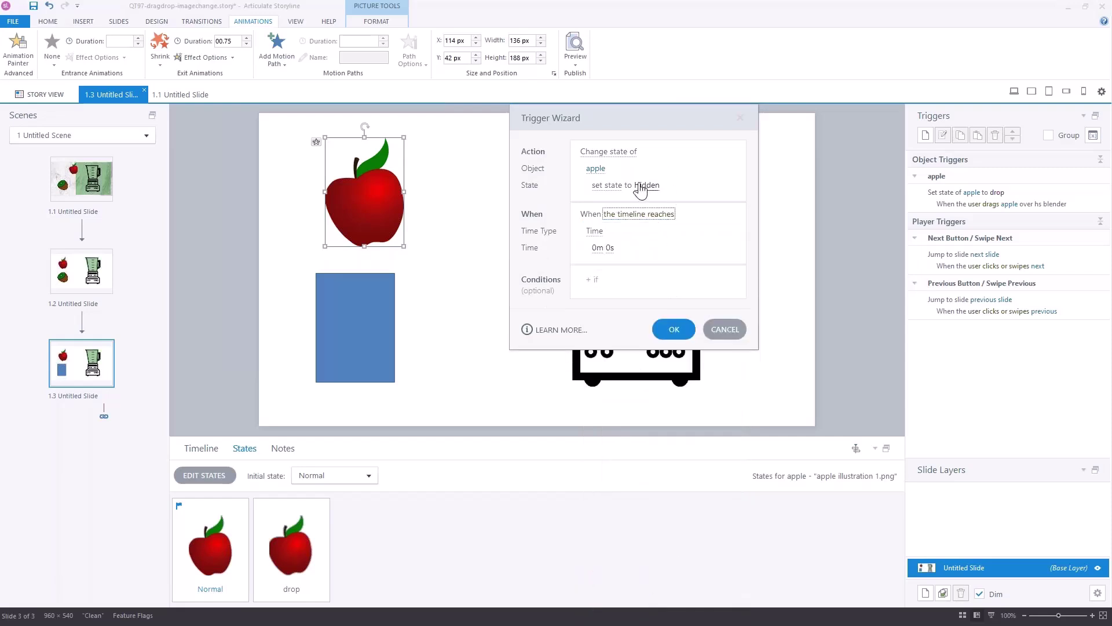
pyautogui.click(630, 214)
pyautogui.scroll(-3, 692, 579)
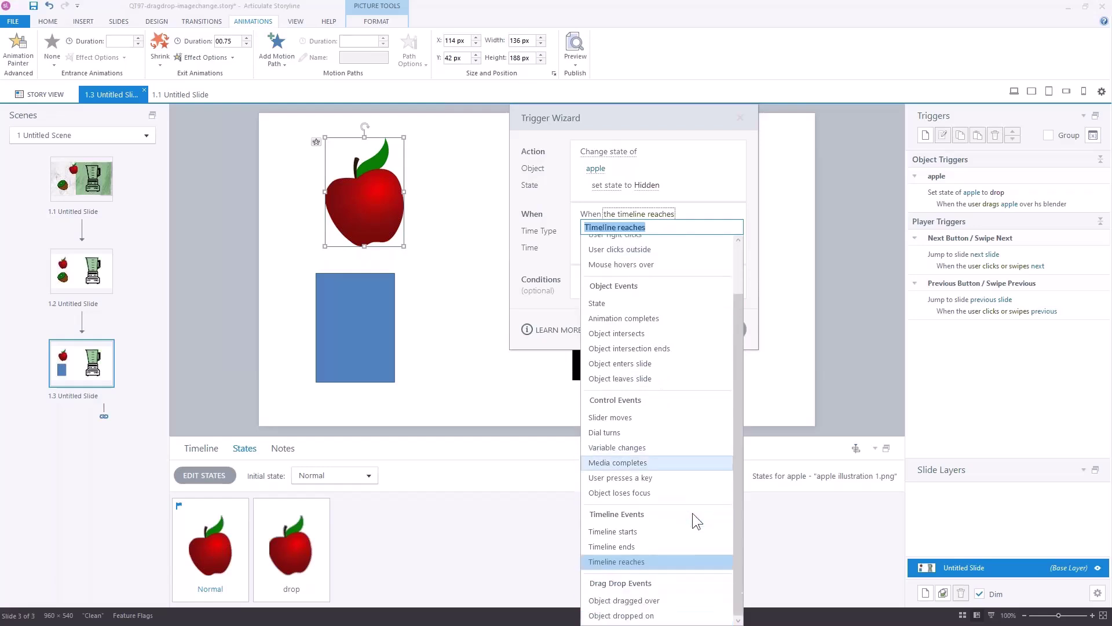
pyautogui.click(637, 602)
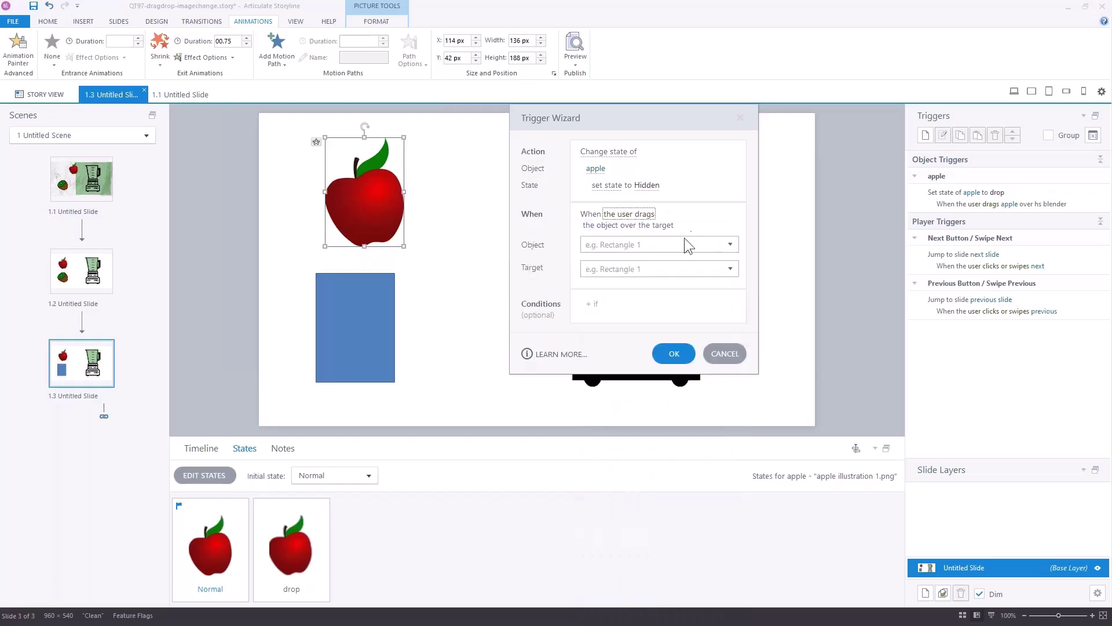
# - Set the Hidden trigger to run when the apple is dropped on hs blender, and save it
pyautogui.click(637, 215)
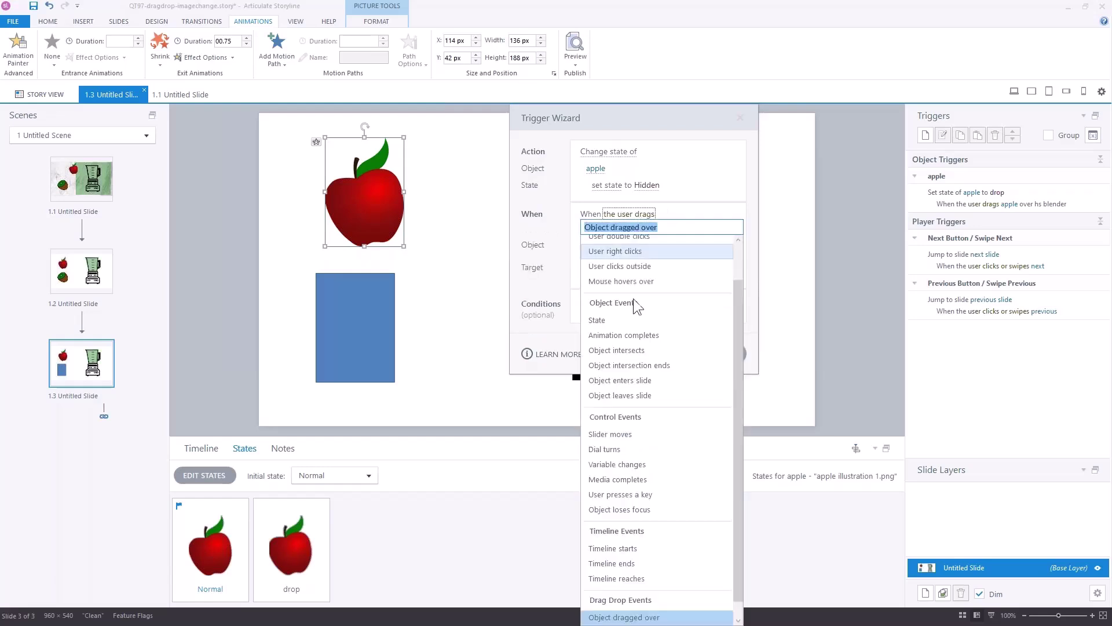
pyautogui.scroll(-1, 638, 597)
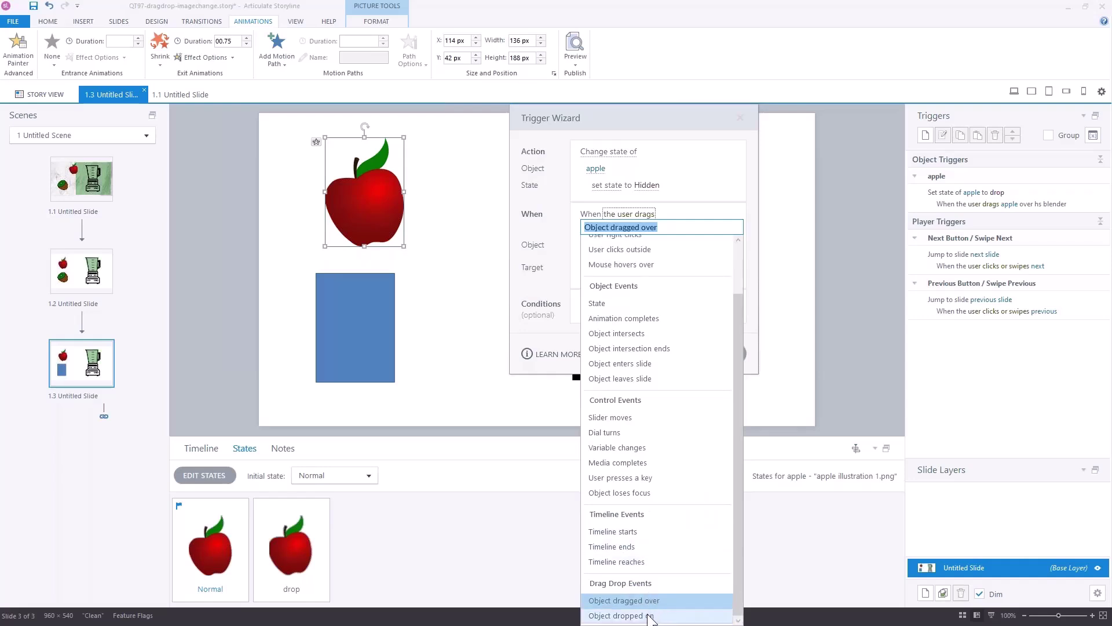
pyautogui.click(648, 616)
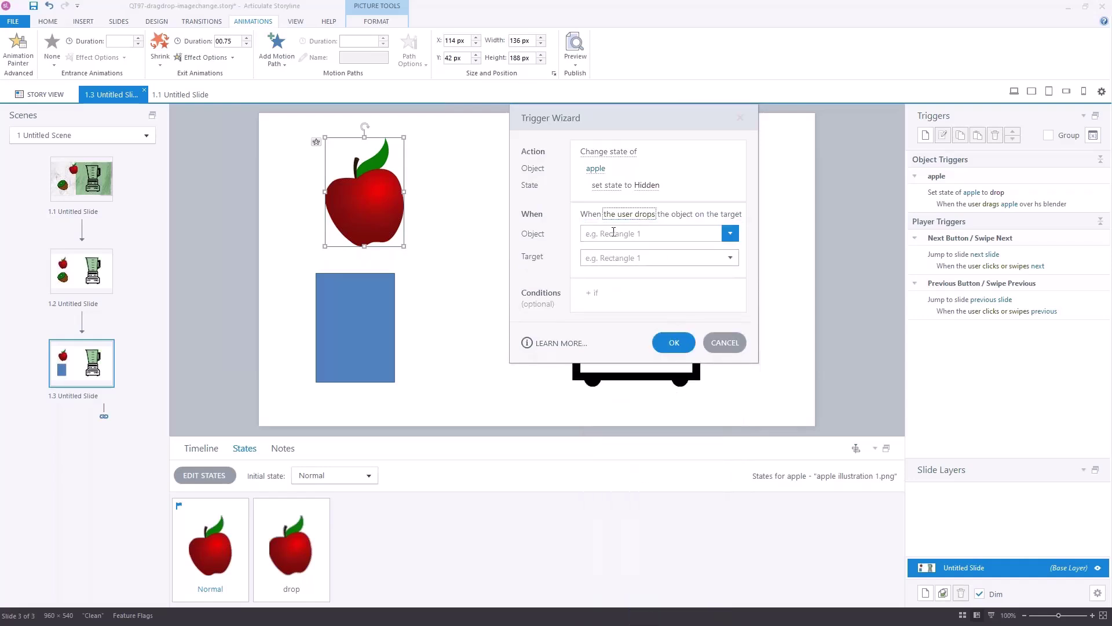
pyautogui.click(730, 231)
pyautogui.click(613, 287)
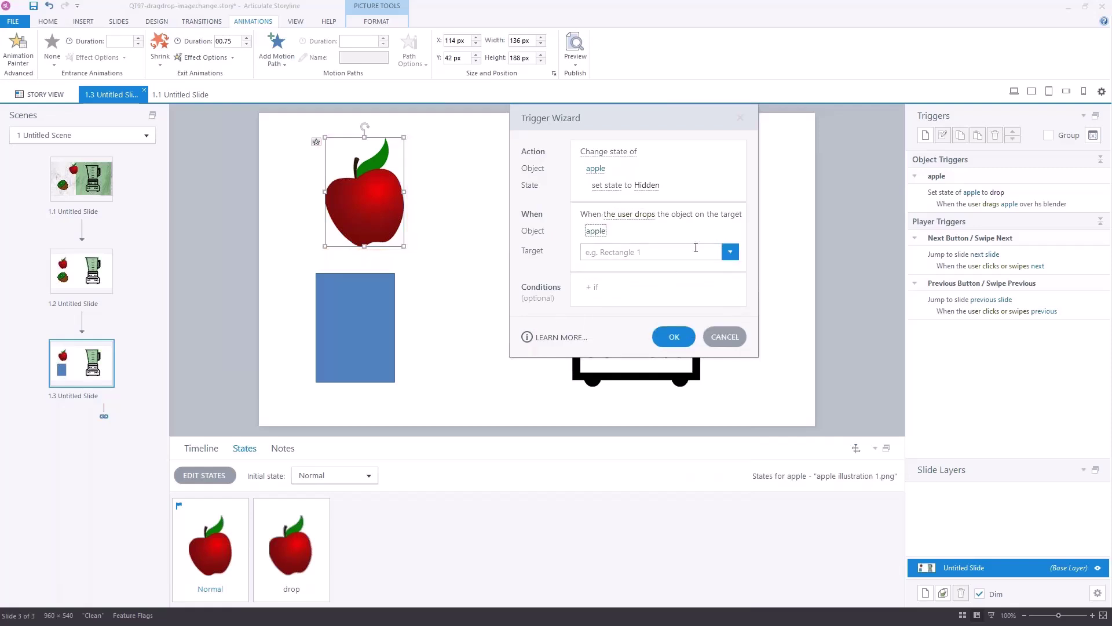
pyautogui.click(730, 251)
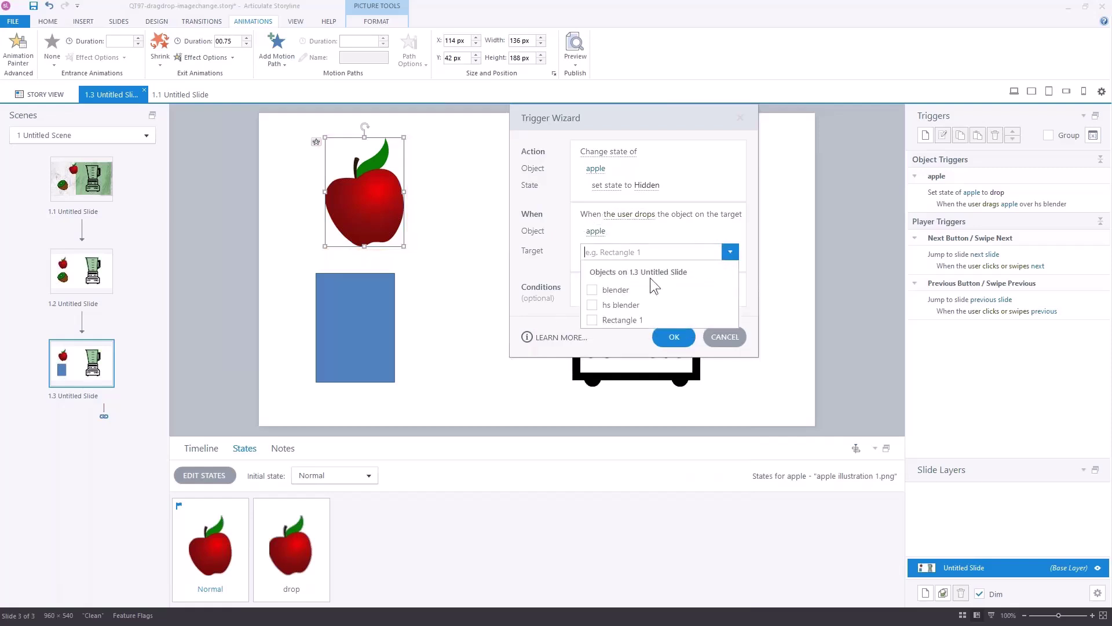
pyautogui.click(591, 305)
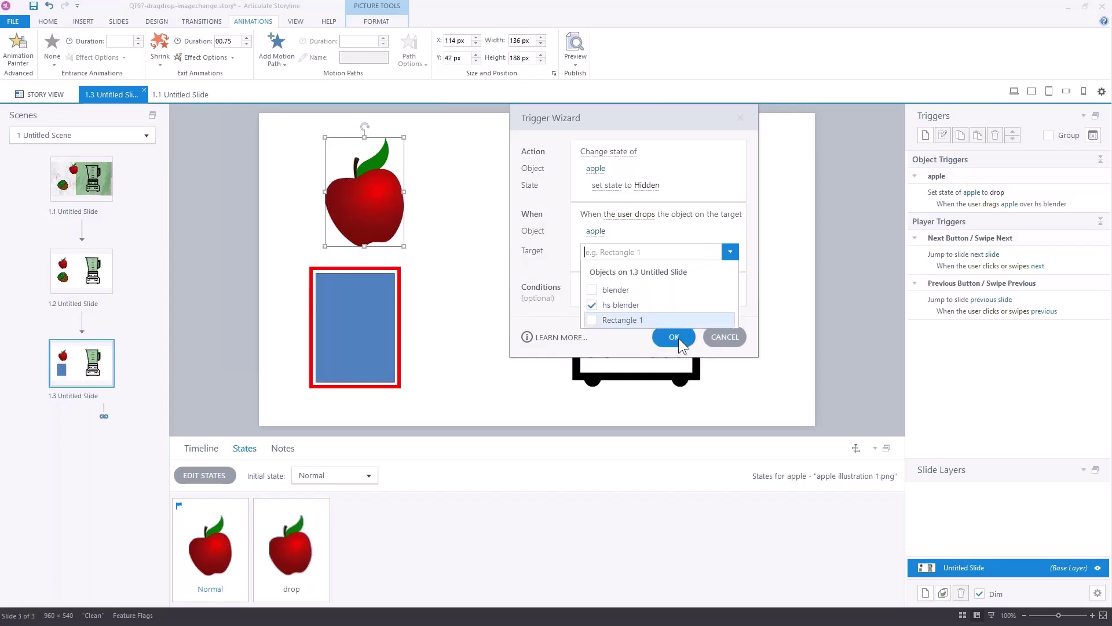
pyautogui.click(679, 338)
# - Delete the blue rectangle below the apple on slide 1.3
pyautogui.click(385, 351)
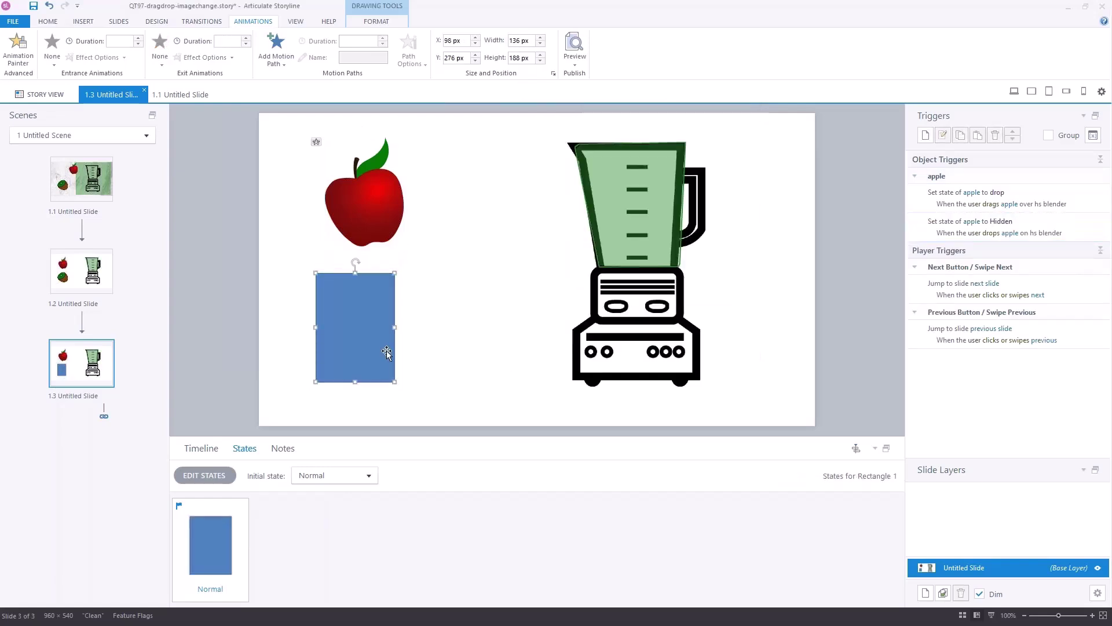
pyautogui.press('Delete')
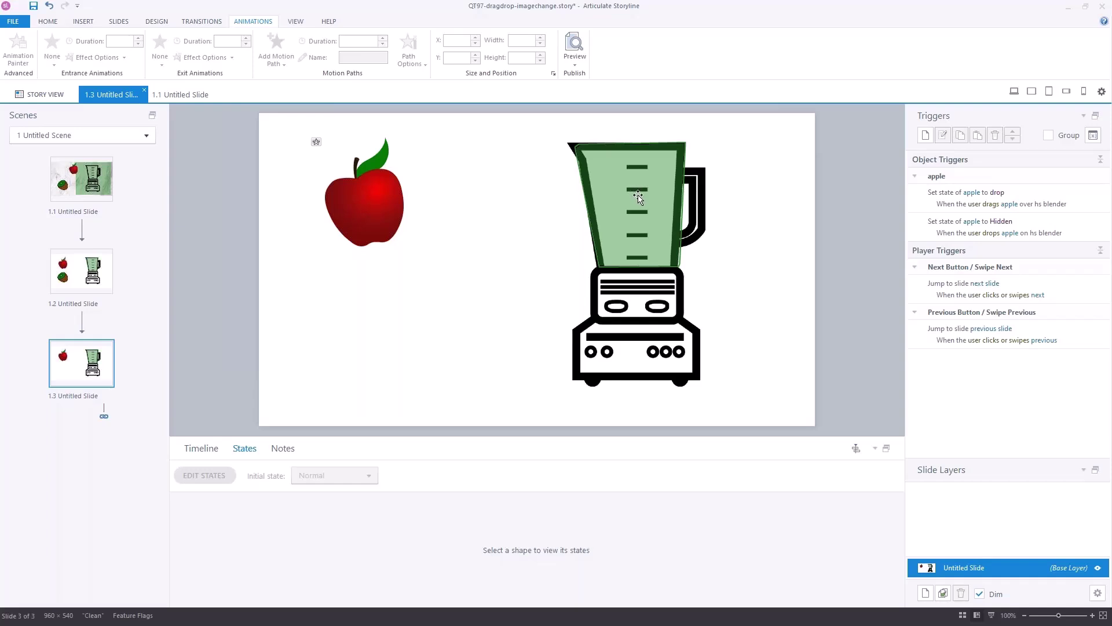
# - Preview the slide, test moving the apple toward the blender, and close the preview
pyautogui.click(576, 67)
pyautogui.click(582, 76)
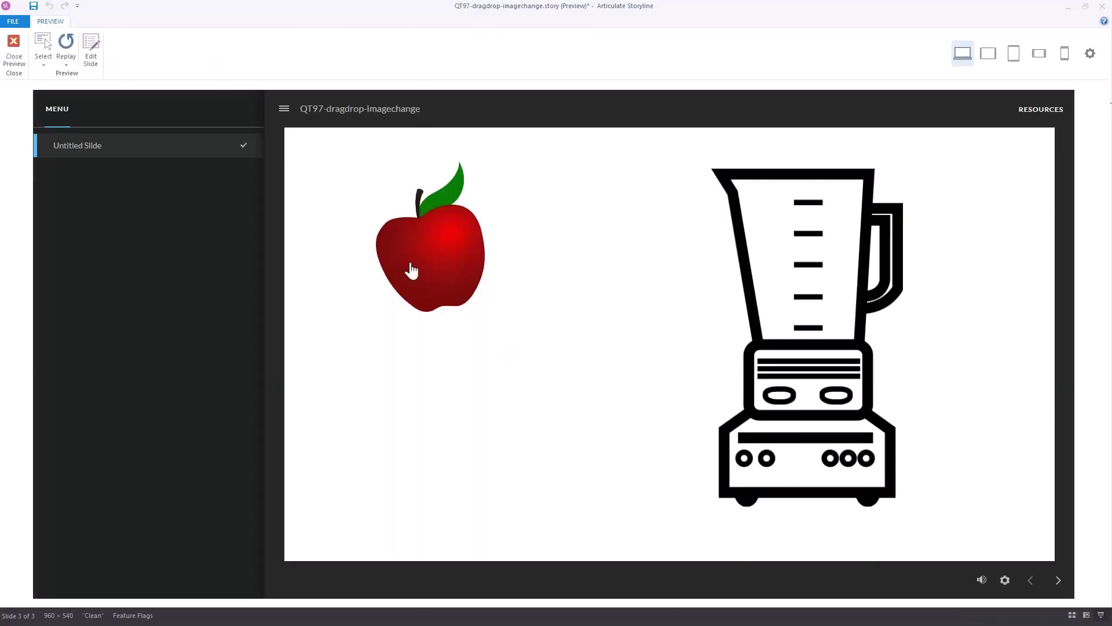
pyautogui.moveTo(410, 268); pyautogui.dragTo(688, 251)
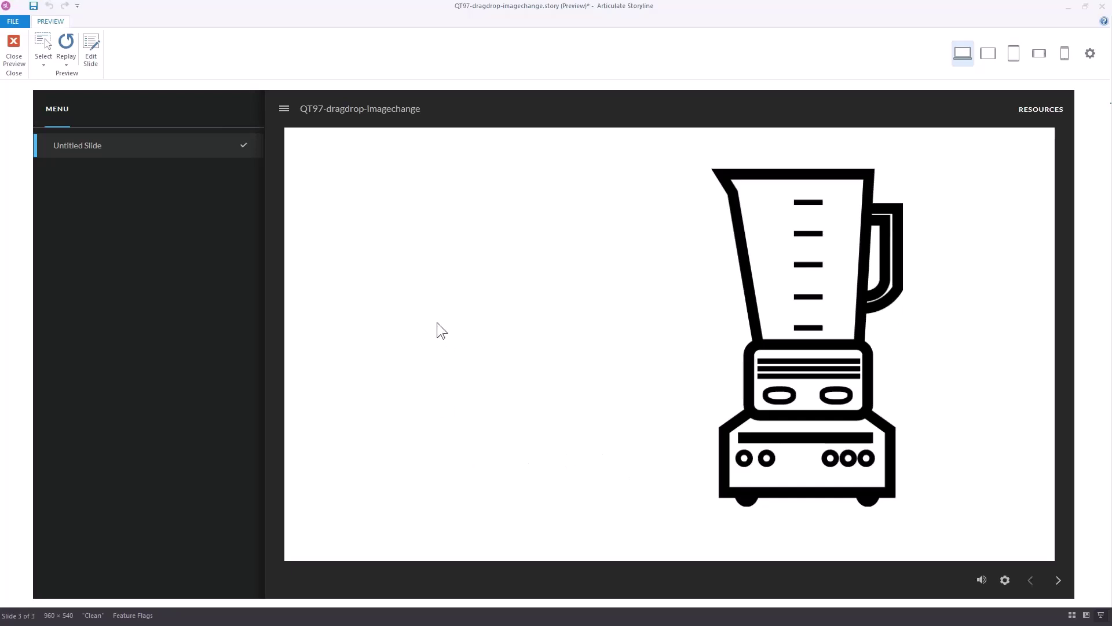
pyautogui.click(14, 51)
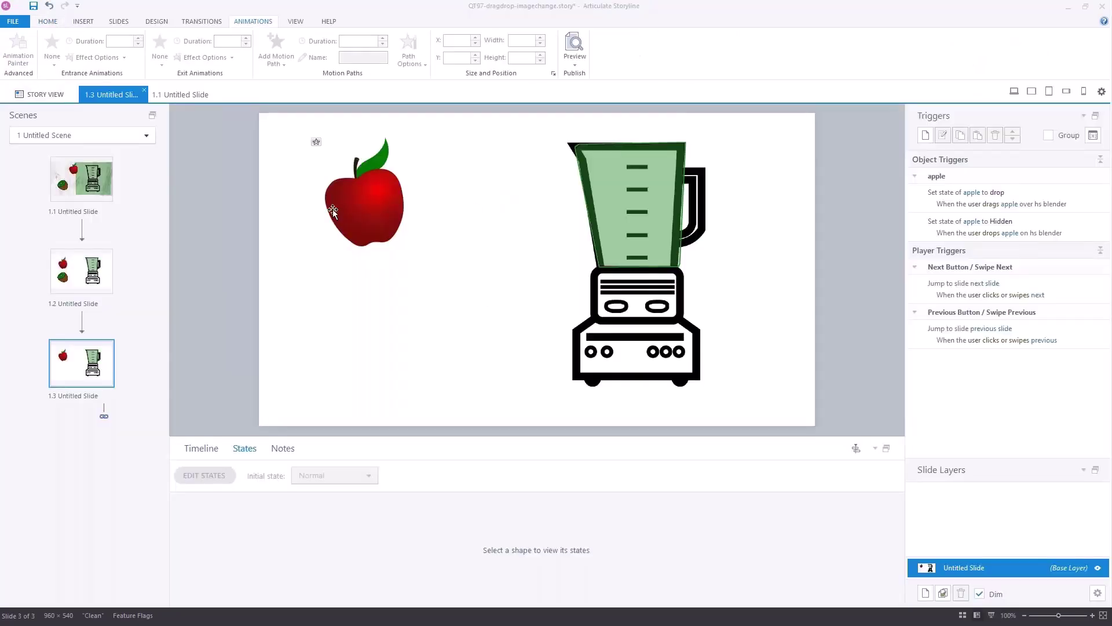
# - Shorten the timeline of slide 1.3 to 3 seconds
pyautogui.click(332, 210)
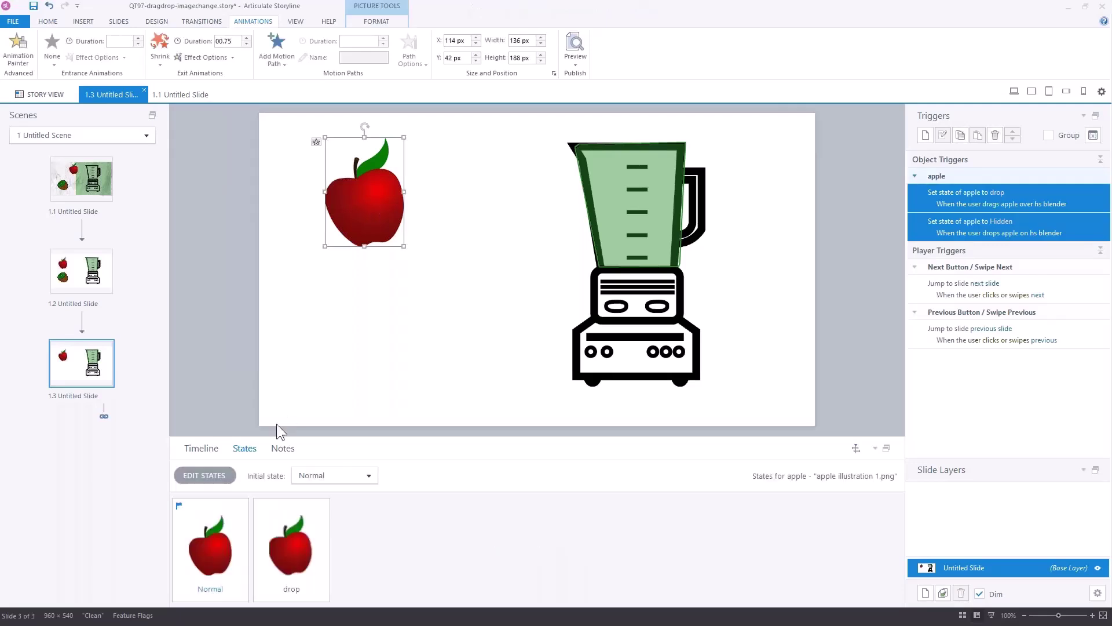
pyautogui.click(195, 451)
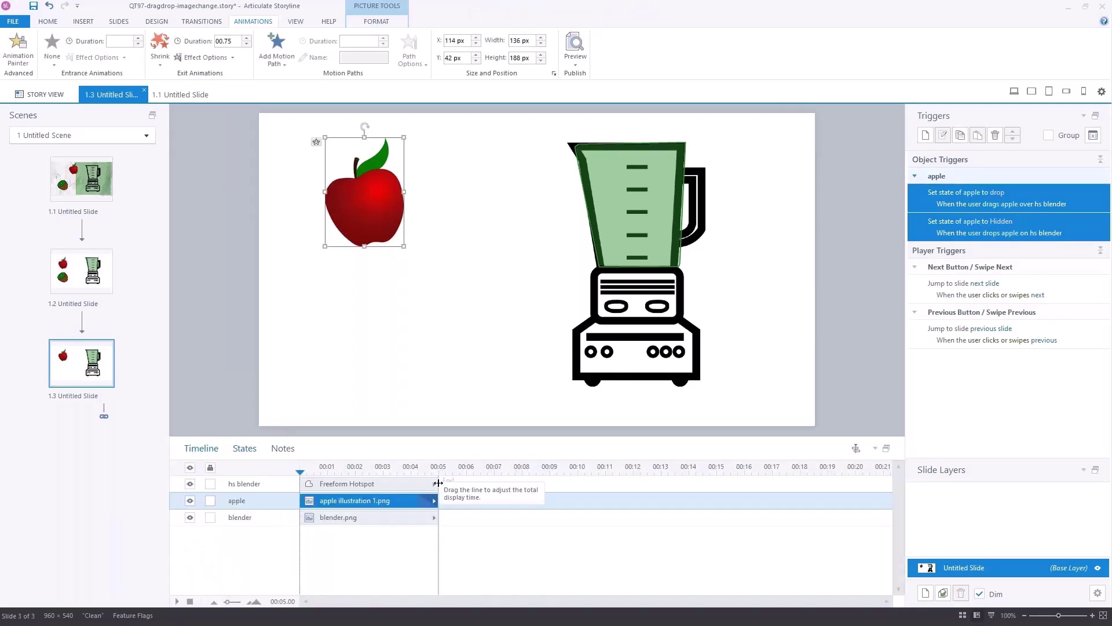
pyautogui.moveTo(438, 482); pyautogui.dragTo(382, 483)
pyautogui.click(637, 174)
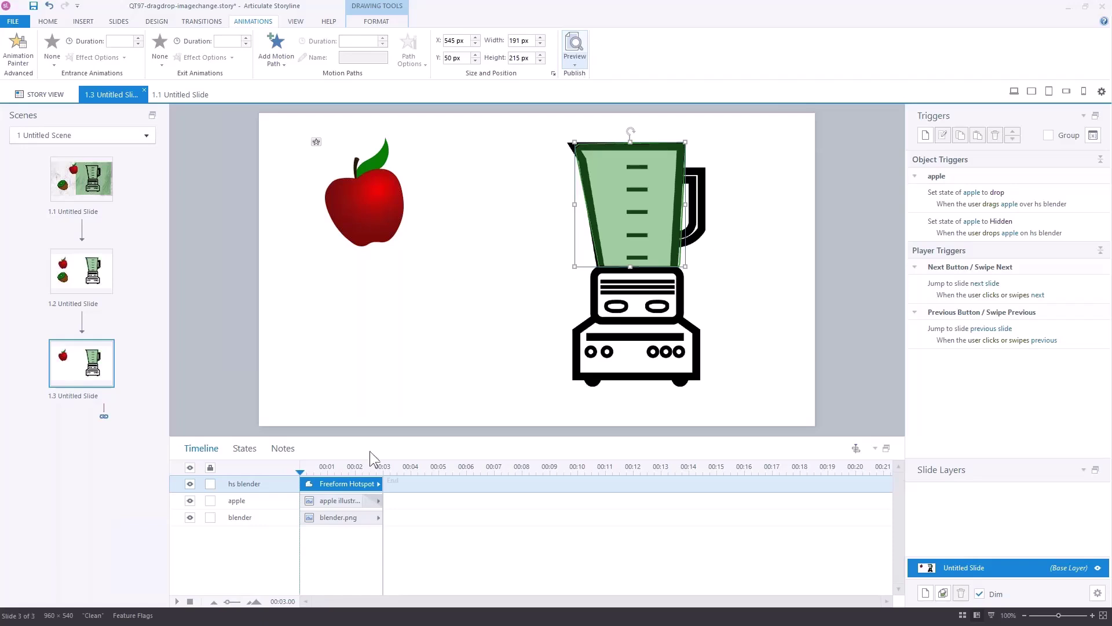
# - Preview the slide through the end of its shortened timeline and close the preview
pyautogui.click(575, 63)
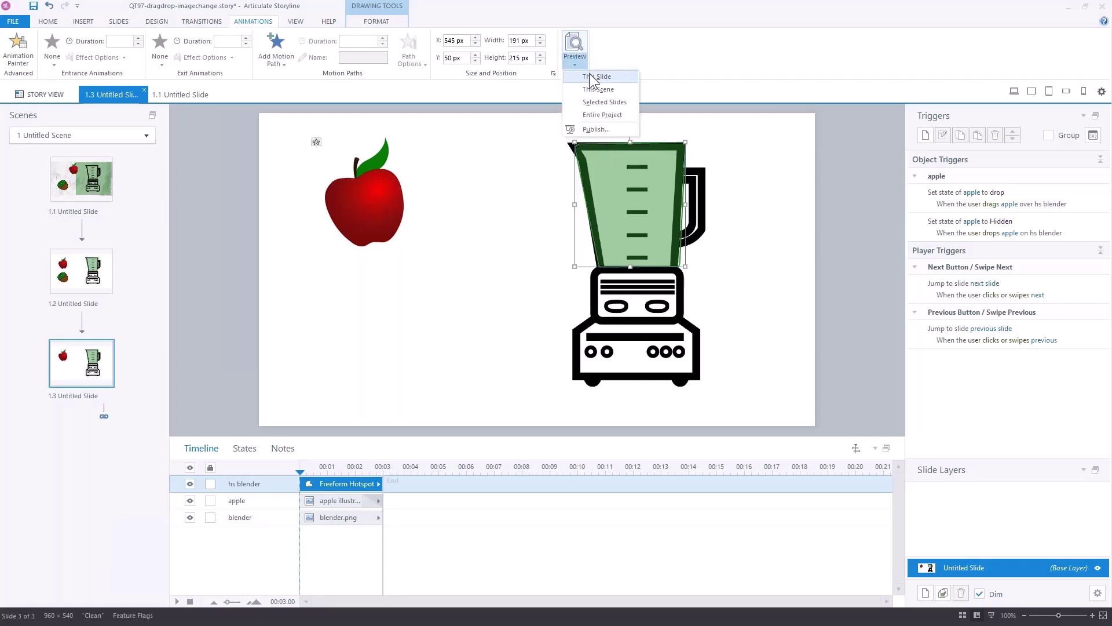
pyautogui.click(591, 77)
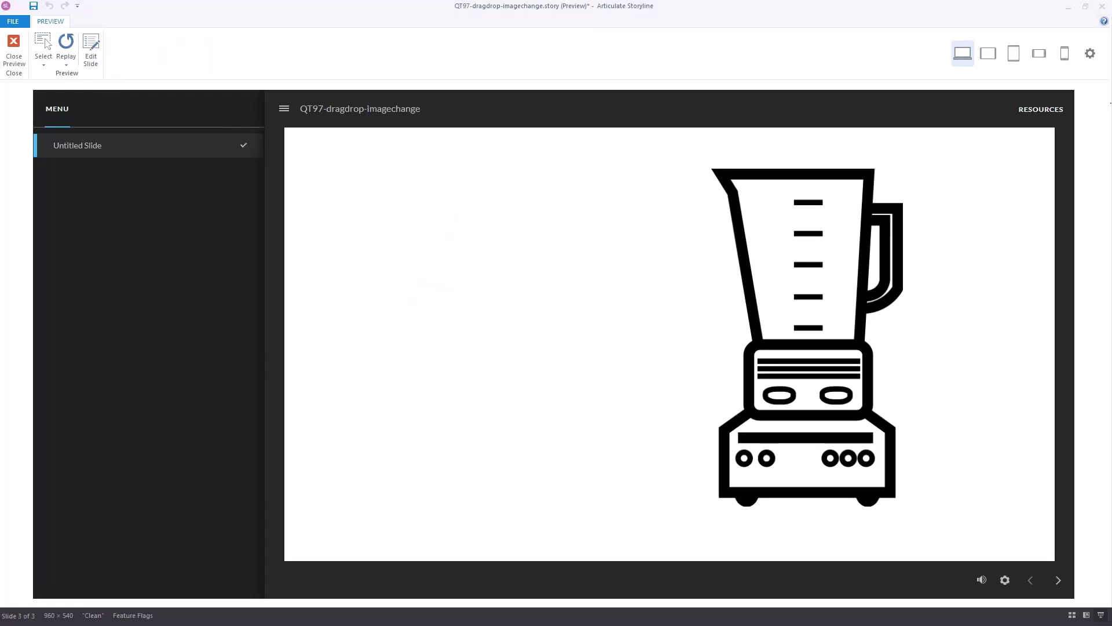
pyautogui.click(22, 41)
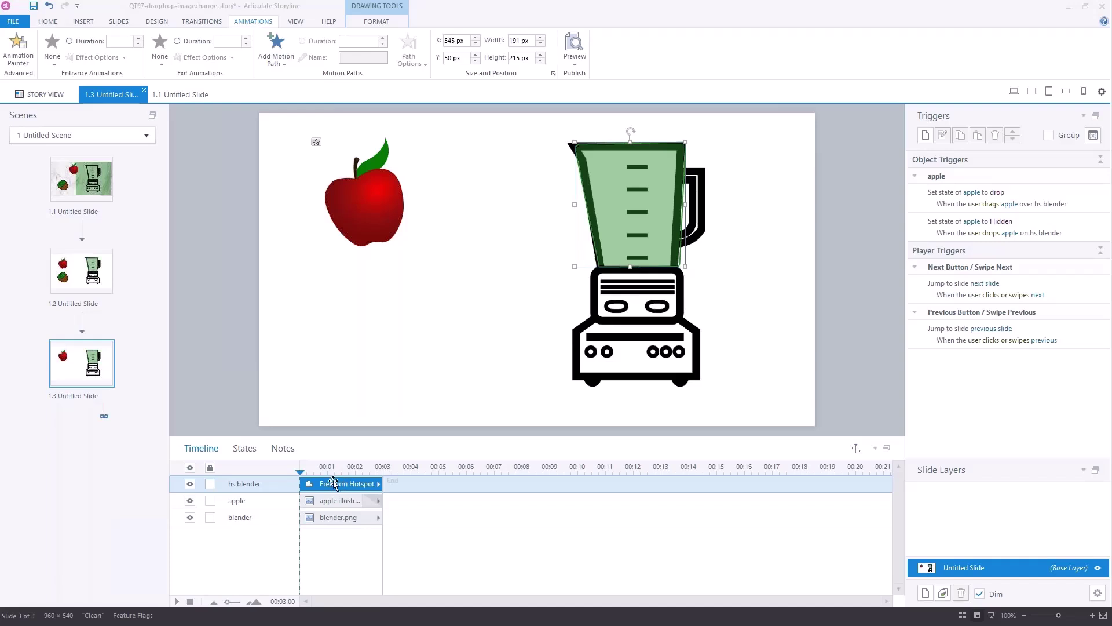
# - Add a trigger that pauses the timeline on this slide when the timeline starts on this slide
pyautogui.click(925, 136)
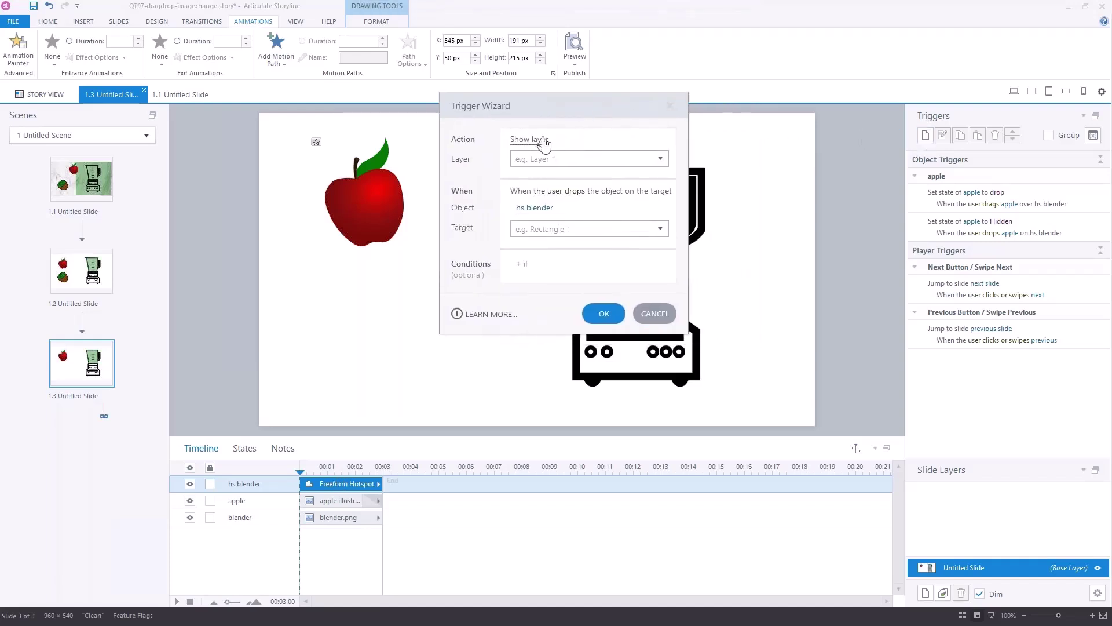
pyautogui.click(541, 142)
pyautogui.click(564, 502)
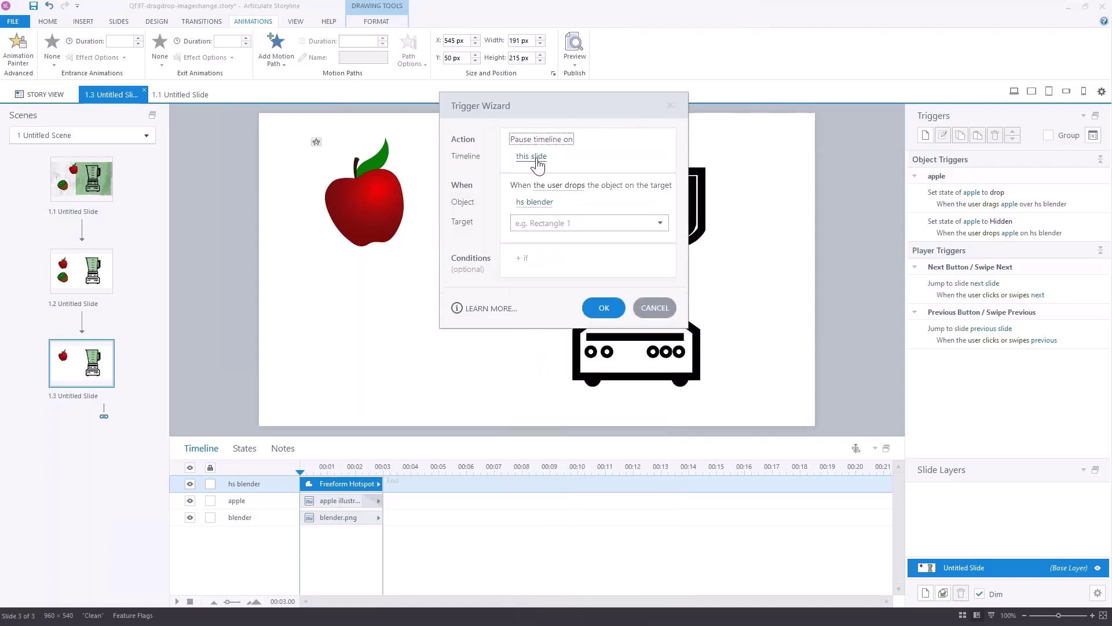
pyautogui.click(573, 186)
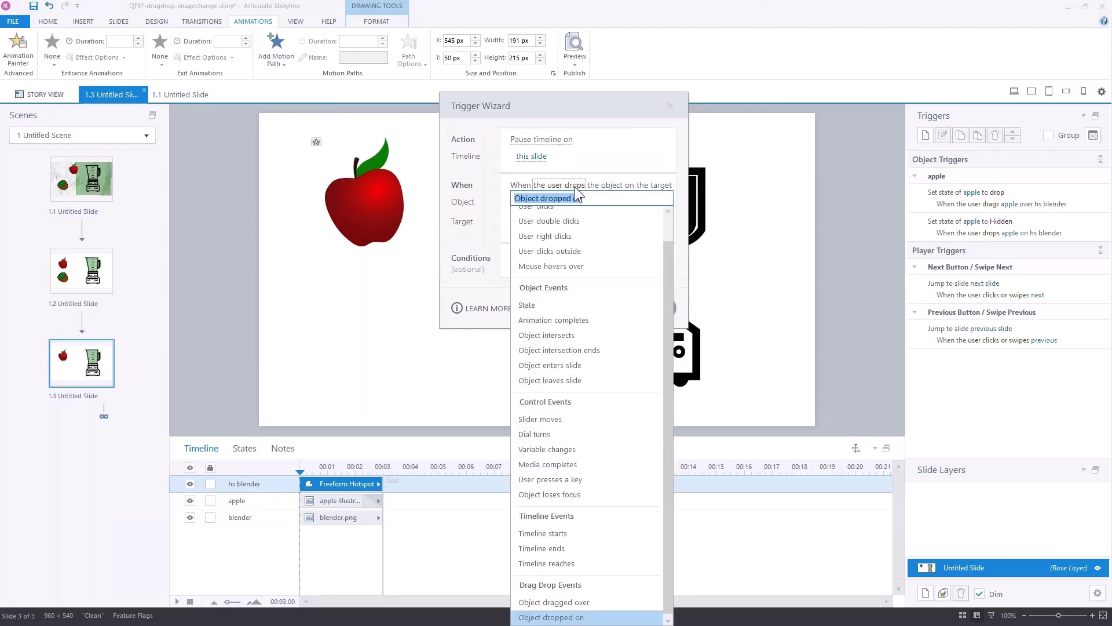
pyautogui.click(559, 533)
pyautogui.click(534, 203)
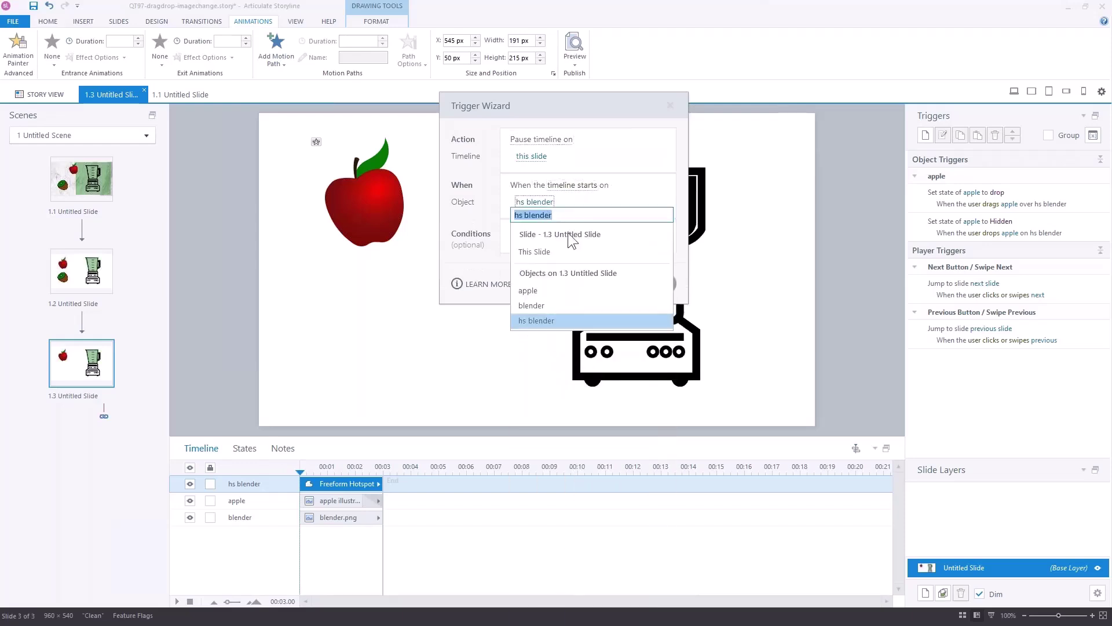
pyautogui.click(543, 252)
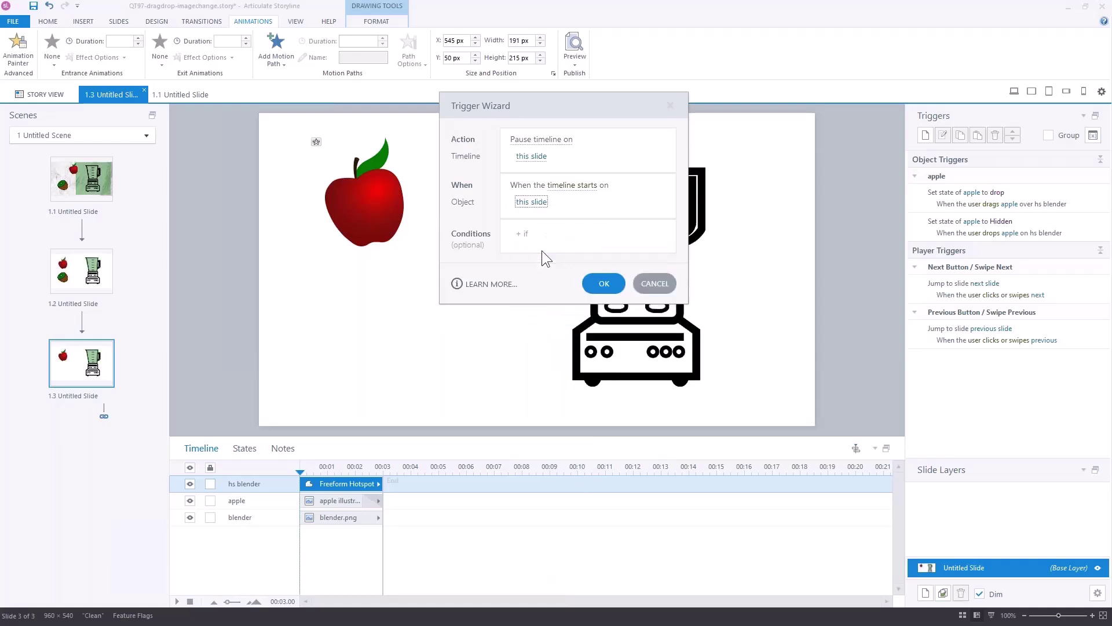
pyautogui.click(605, 280)
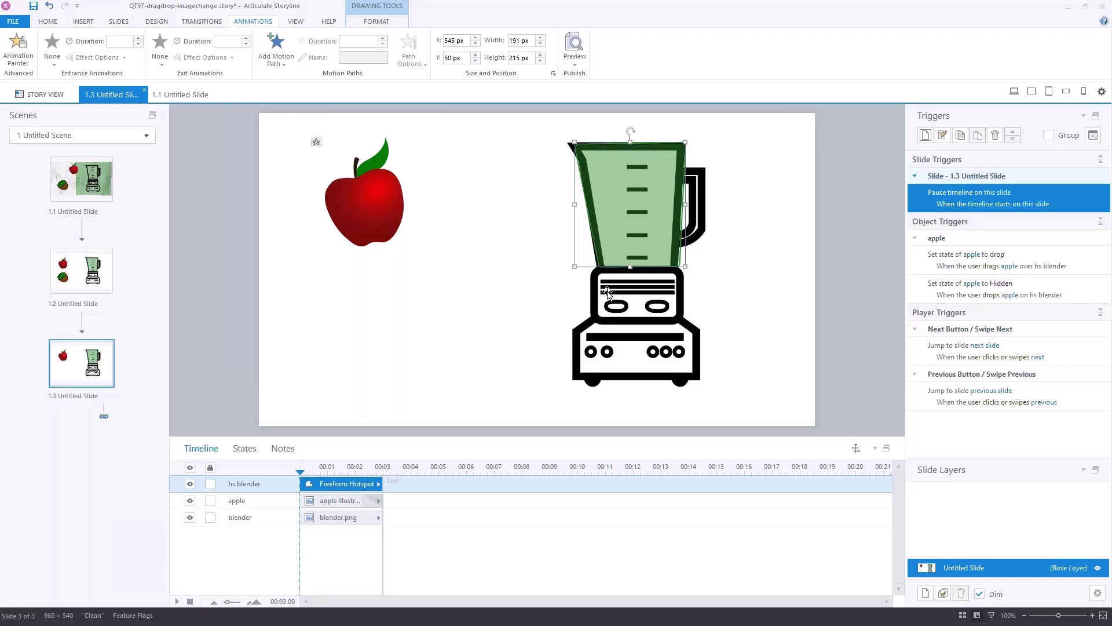
# - Preview the slide with the paused timeline, drop the apple on the blender, and close the preview
pyautogui.click(572, 61)
pyautogui.click(579, 77)
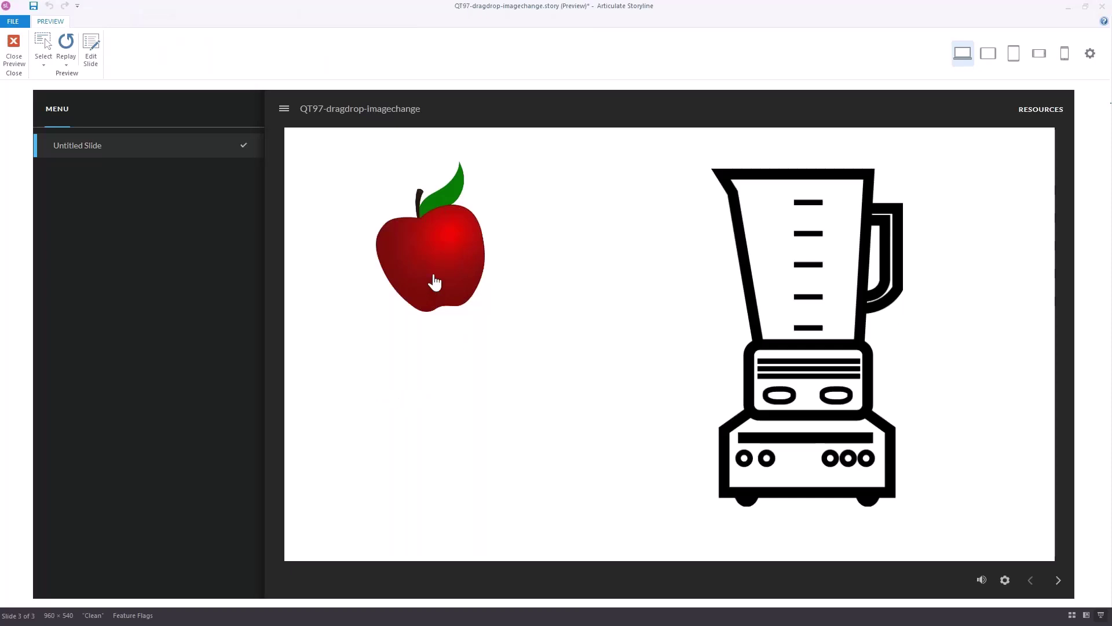
pyautogui.moveTo(442, 268); pyautogui.dragTo(809, 280)
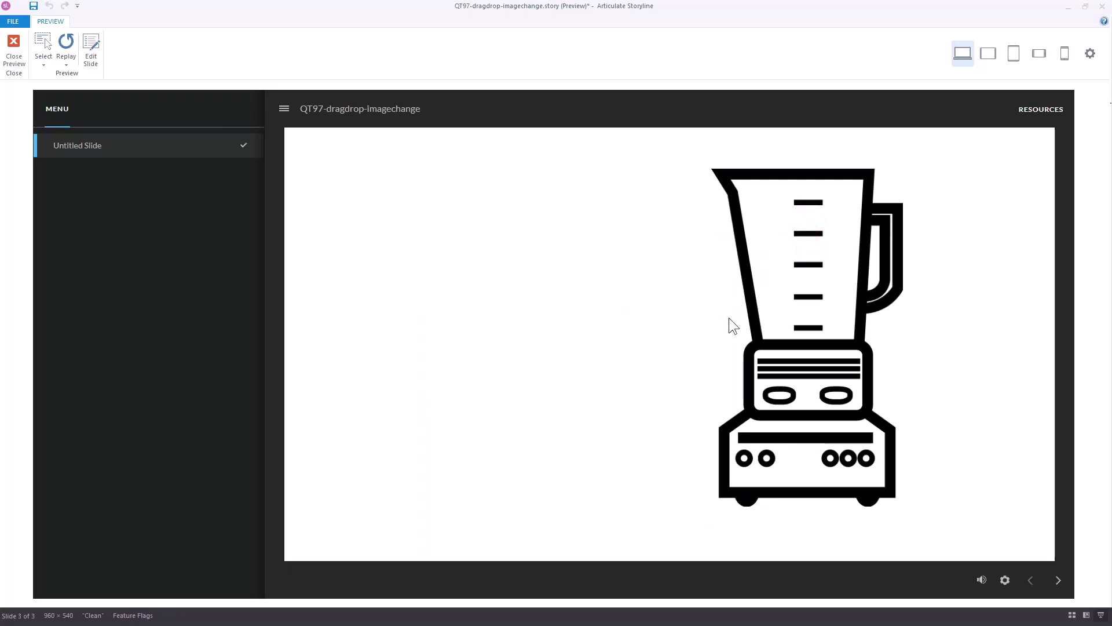
pyautogui.click(13, 54)
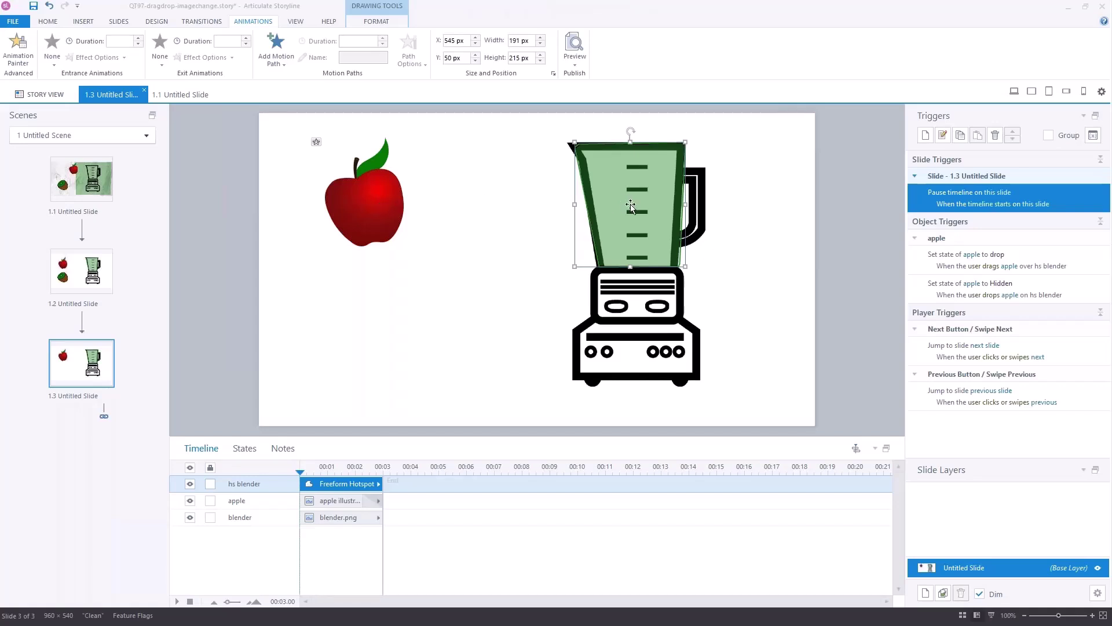
# - Copy the kiwi picture from slide 1.2 and paste it below the apple on slide 1.3
pyautogui.moveTo(367, 199)
pyautogui.mouseDown()
pyautogui.moveTo(635, 201)
pyautogui.moveTo(373, 215)
pyautogui.mouseUp()
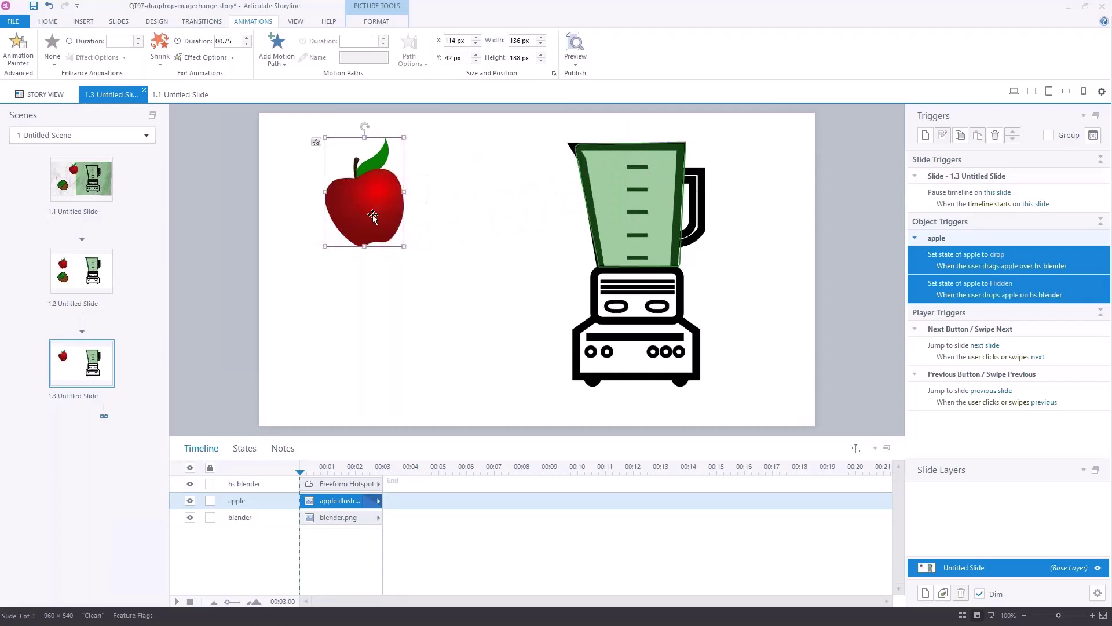
pyautogui.click(421, 314)
pyautogui.click(84, 284)
pyautogui.click(339, 334)
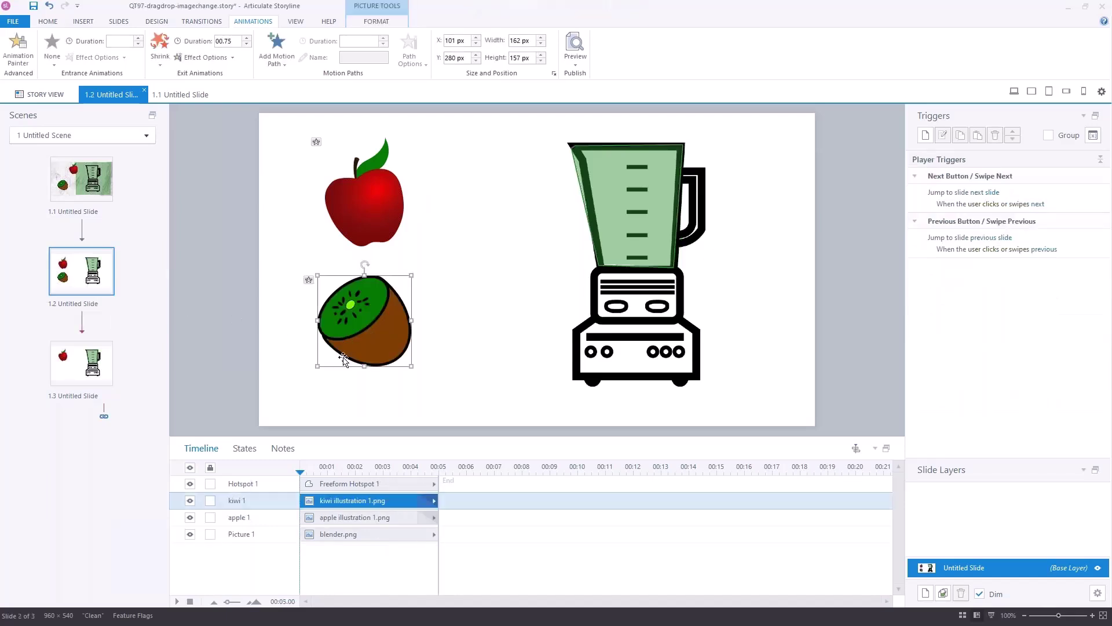
pyautogui.click(61, 368)
pyautogui.hotkey('ctrl', 'v')
pyautogui.click(451, 333)
pyautogui.click(388, 329)
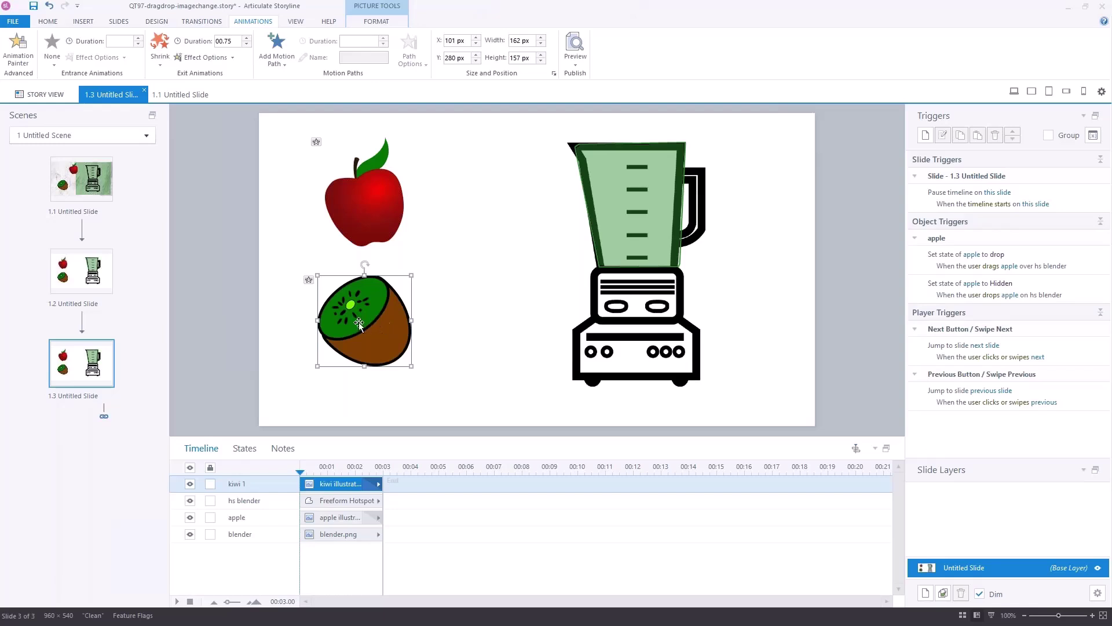
# - Add a Down state to the kiwi and replace the picture in that state with a fresh copy
pyautogui.click(244, 449)
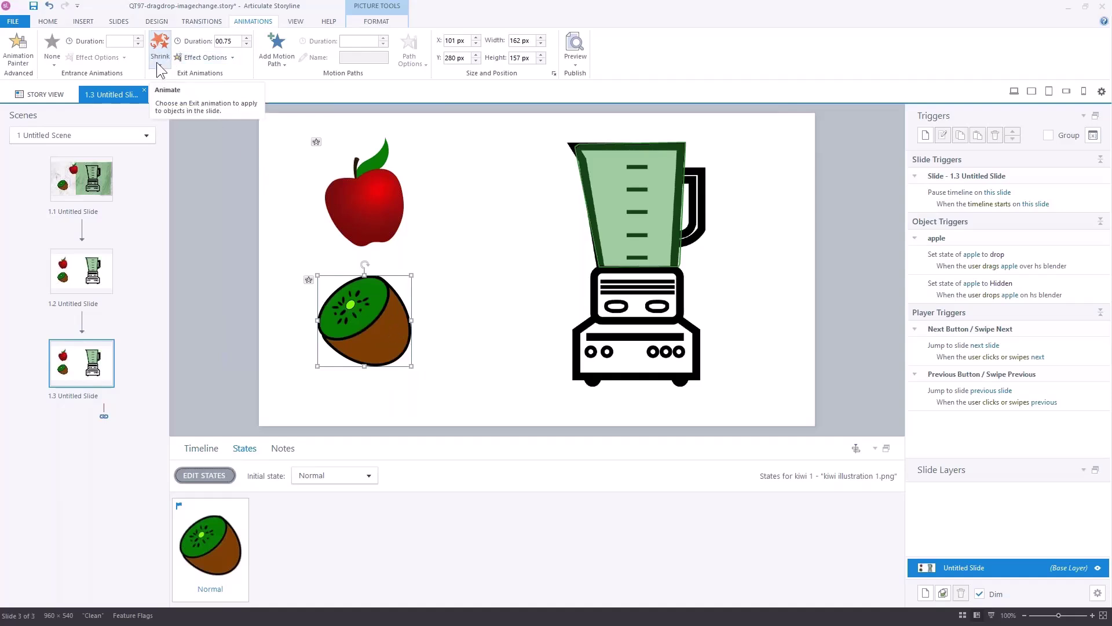
pyautogui.click(209, 478)
pyautogui.click(233, 475)
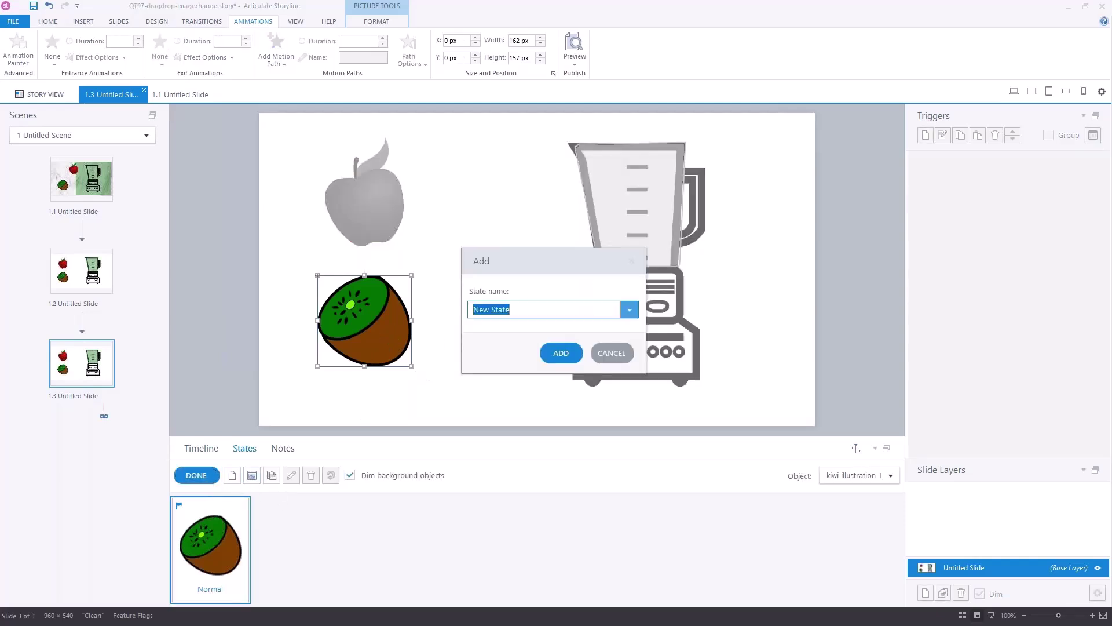
pyautogui.click(630, 307)
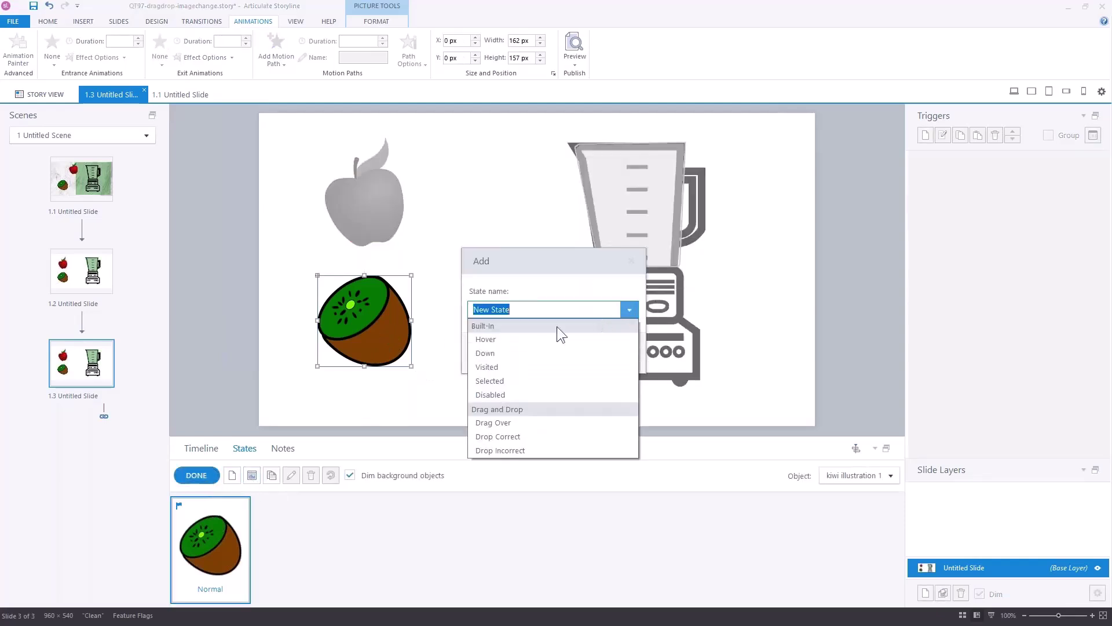
pyautogui.click(503, 357)
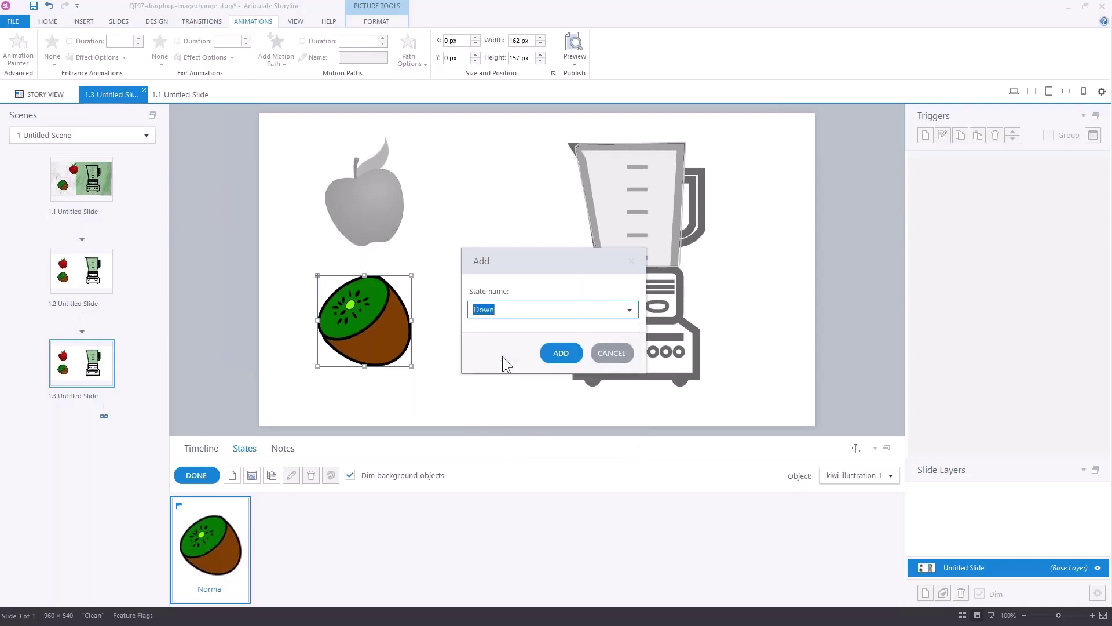
pyautogui.click(563, 355)
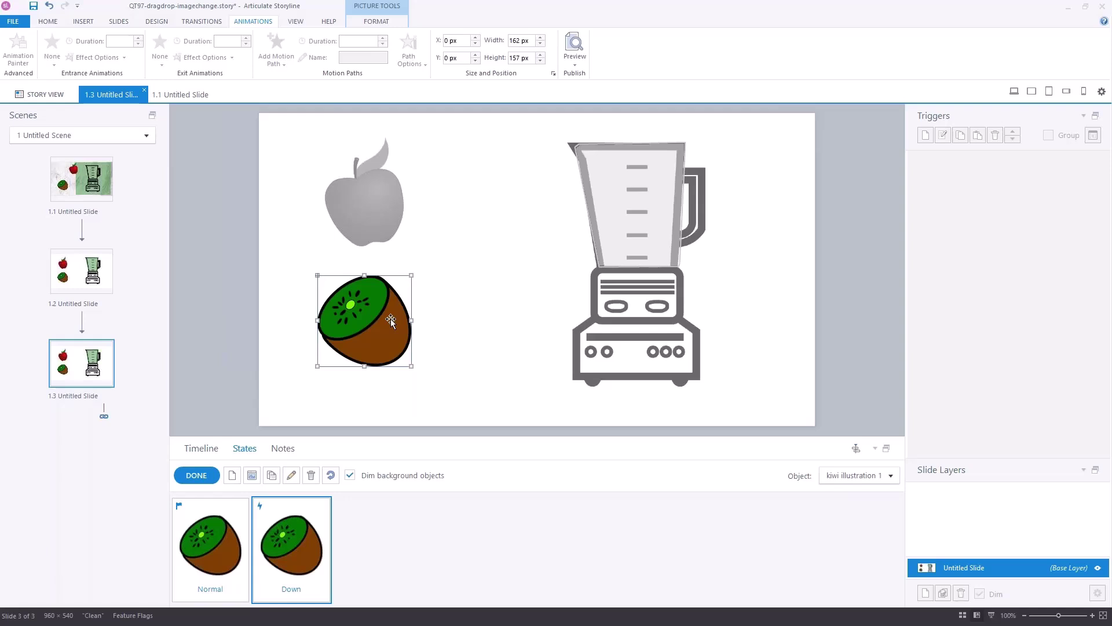
pyautogui.press('Delete')
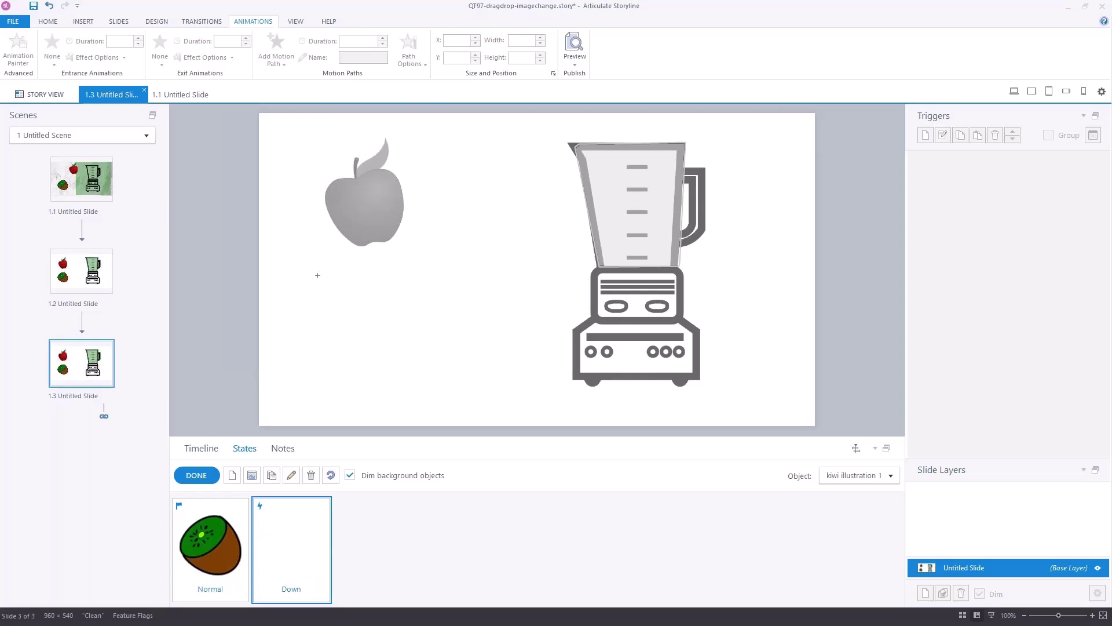
pyautogui.click(317, 275)
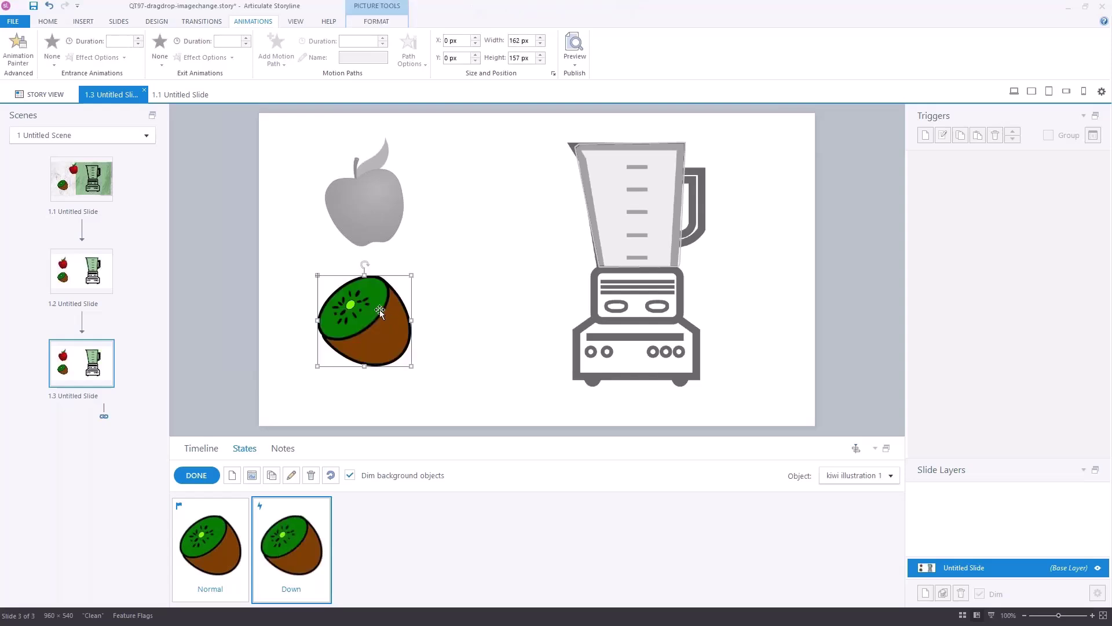
# - Rotate the Down state's kiwi about 90° clockwise, shrink it to about 130 × 126 px, and finish editing the states
pyautogui.moveTo(362, 262); pyautogui.dragTo(442, 317)
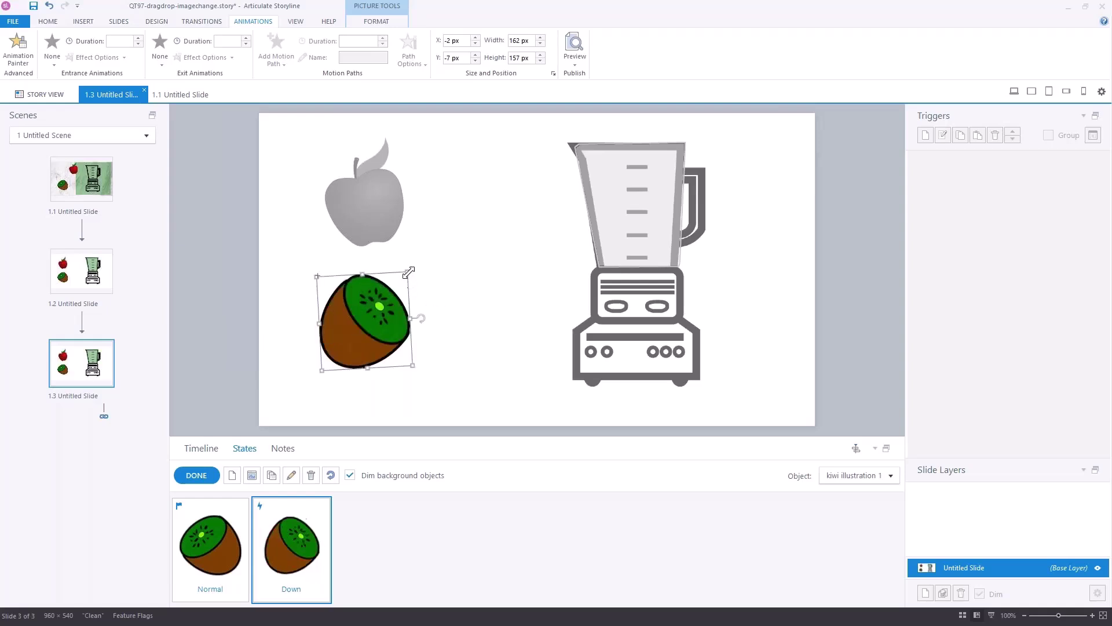
pyautogui.moveTo(412, 273); pyautogui.dragTo(388, 290)
pyautogui.moveTo(342, 350); pyautogui.dragTo(347, 343)
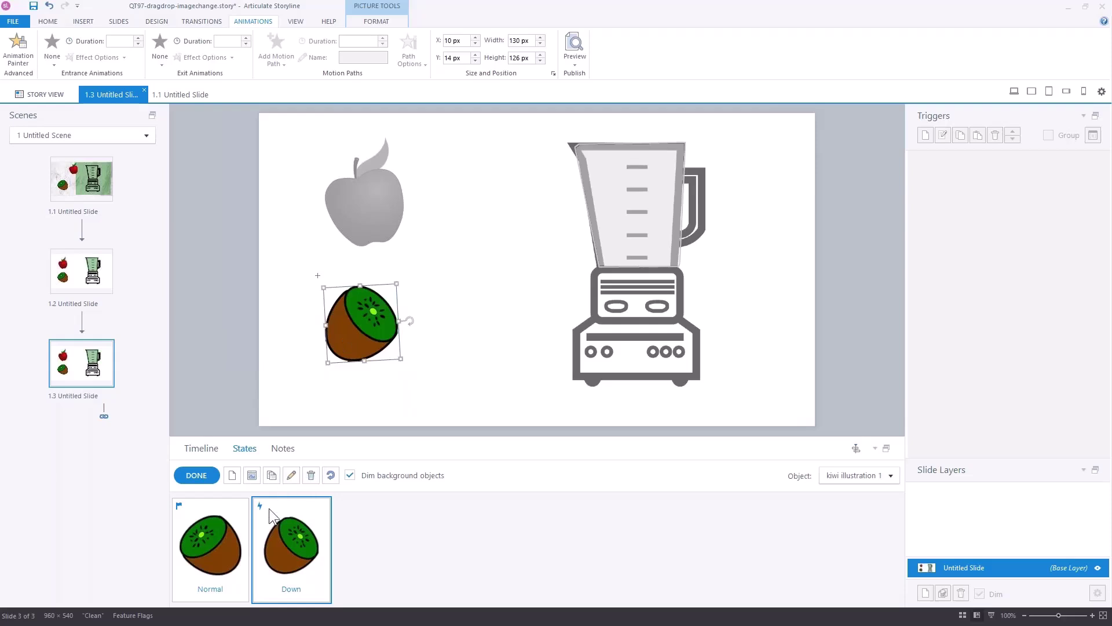
pyautogui.click(200, 476)
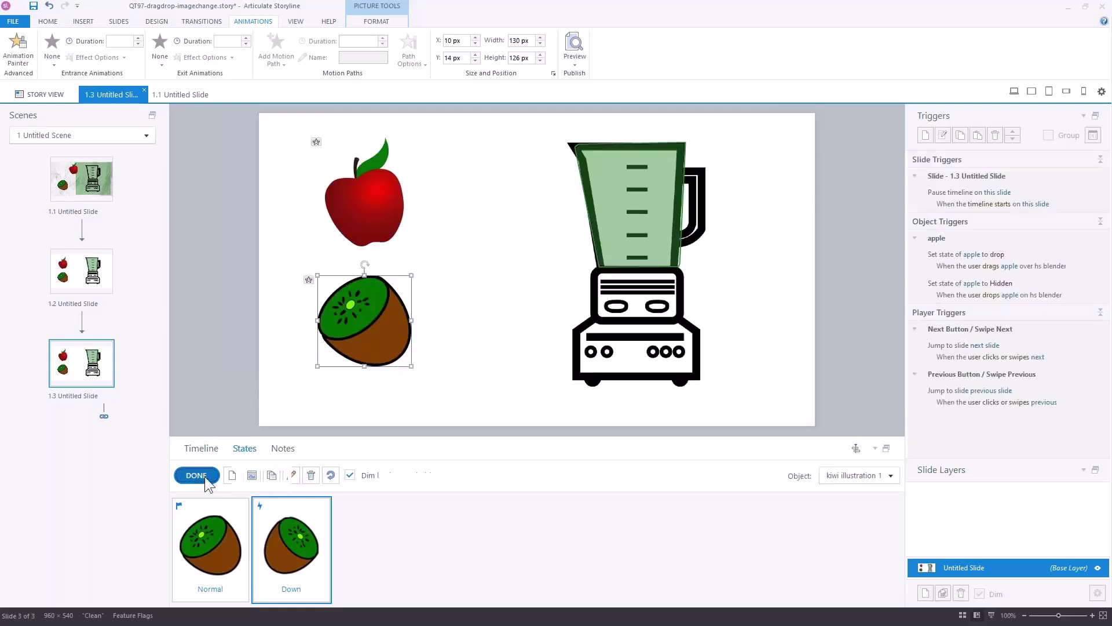
# - Preview slide 1.3, test picking up and moving the apple and the kiwi to check their state changes, and close the preview
pyautogui.click(575, 60)
pyautogui.click(589, 80)
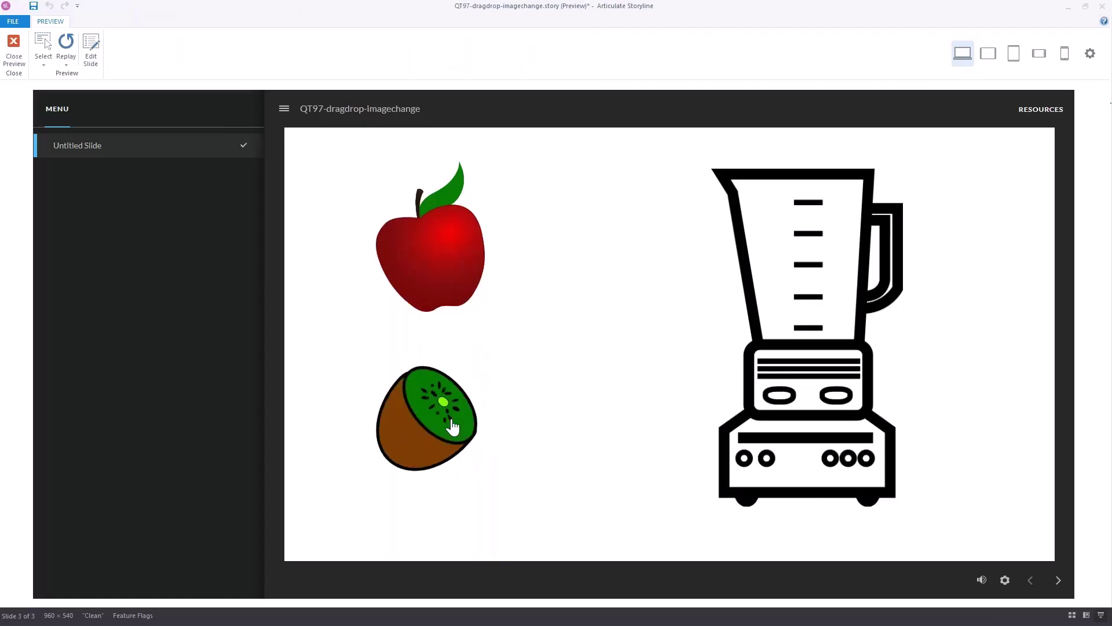
pyautogui.moveTo(490, 261); pyautogui.dragTo(745, 254)
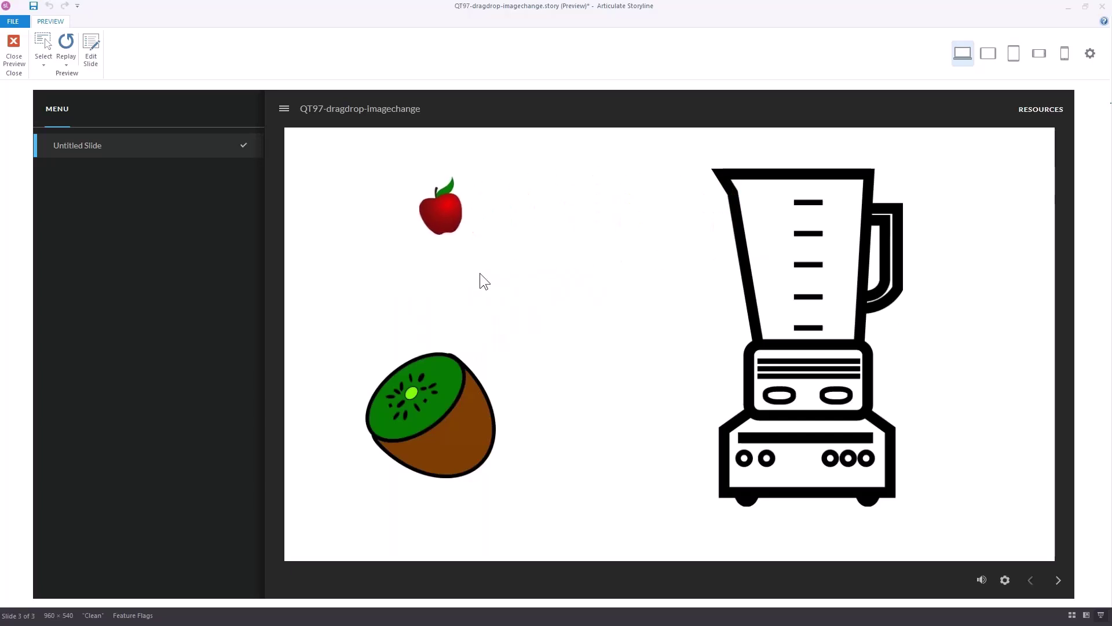
pyautogui.click(440, 417)
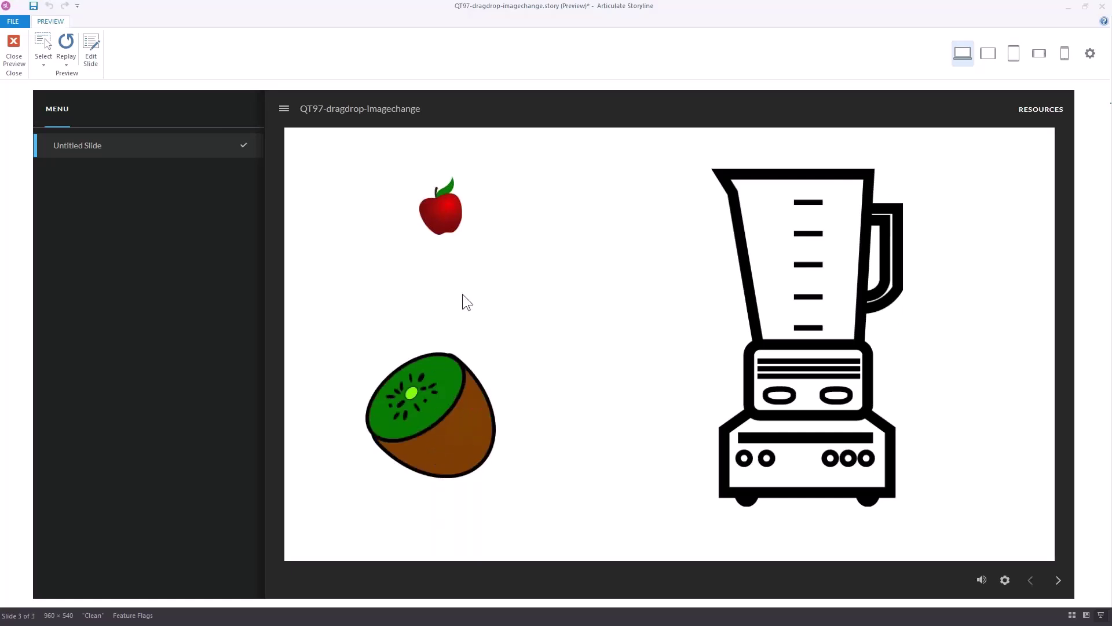
pyautogui.moveTo(447, 229); pyautogui.dragTo(456, 262)
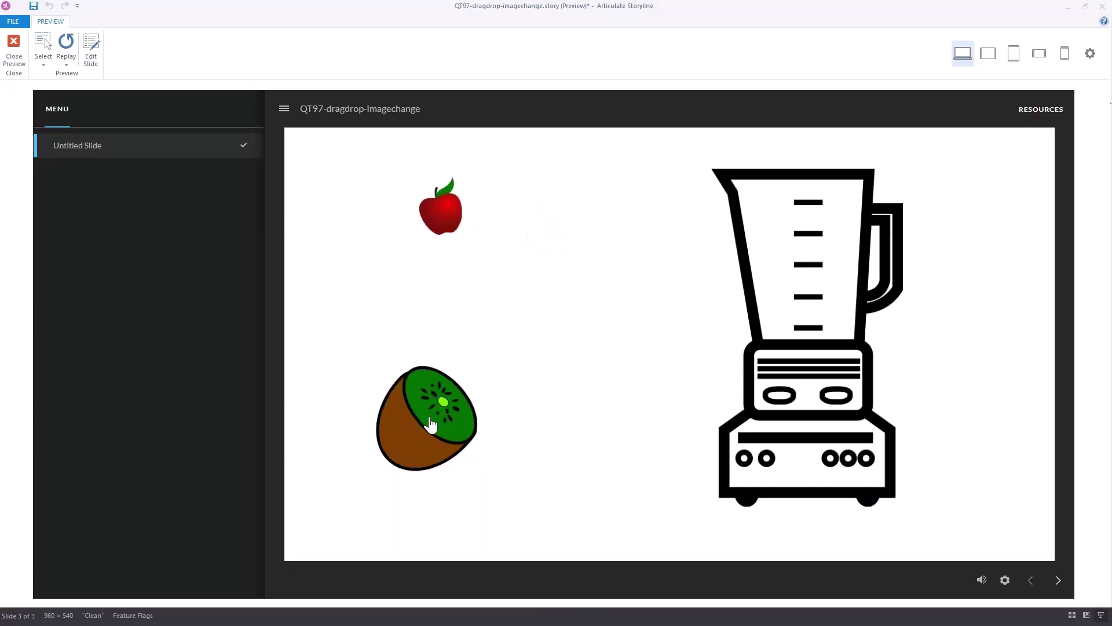
pyautogui.moveTo(430, 425); pyautogui.dragTo(434, 421)
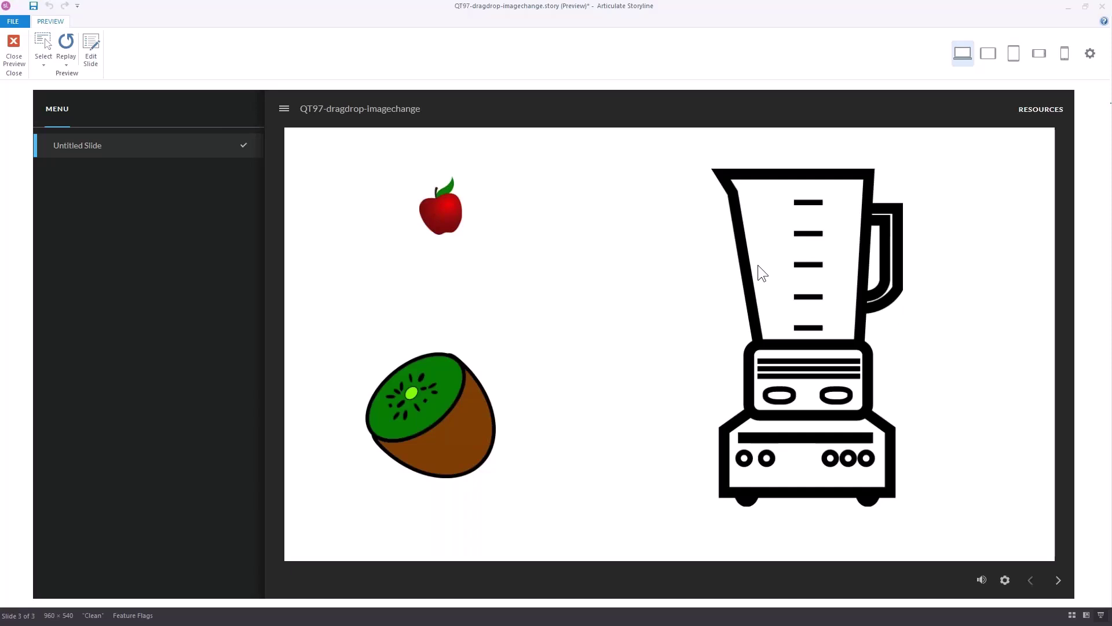
pyautogui.click(439, 415)
pyautogui.moveTo(437, 228)
pyautogui.mouseDown()
pyautogui.moveTo(717, 263)
pyautogui.moveTo(507, 268)
pyautogui.moveTo(454, 258)
pyautogui.moveTo(596, 255)
pyautogui.moveTo(430, 241)
pyautogui.mouseUp()
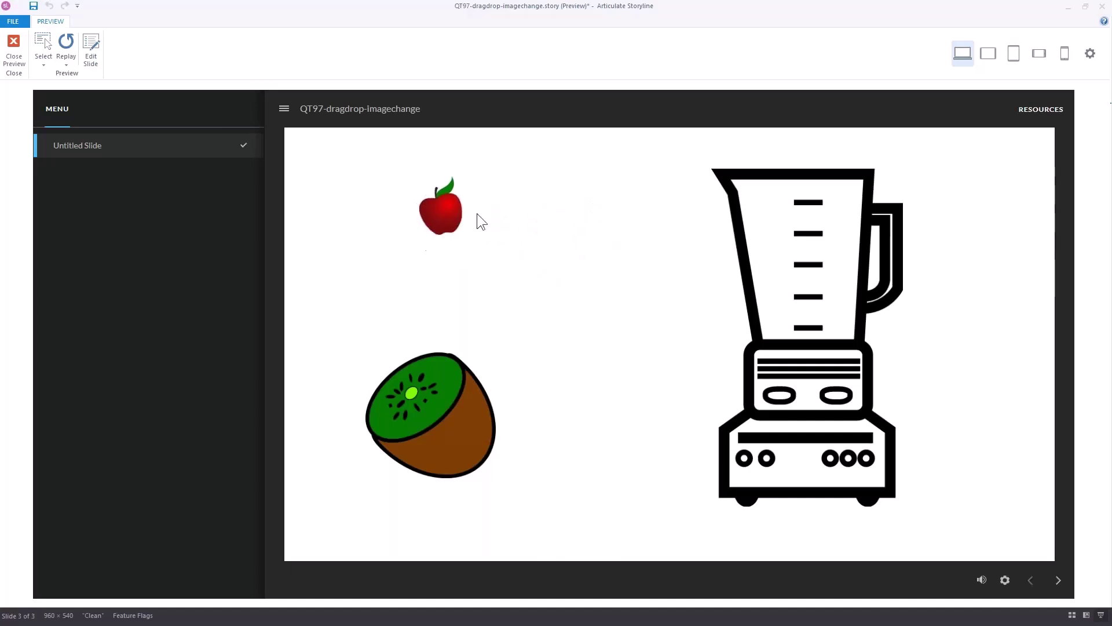
pyautogui.click(13, 56)
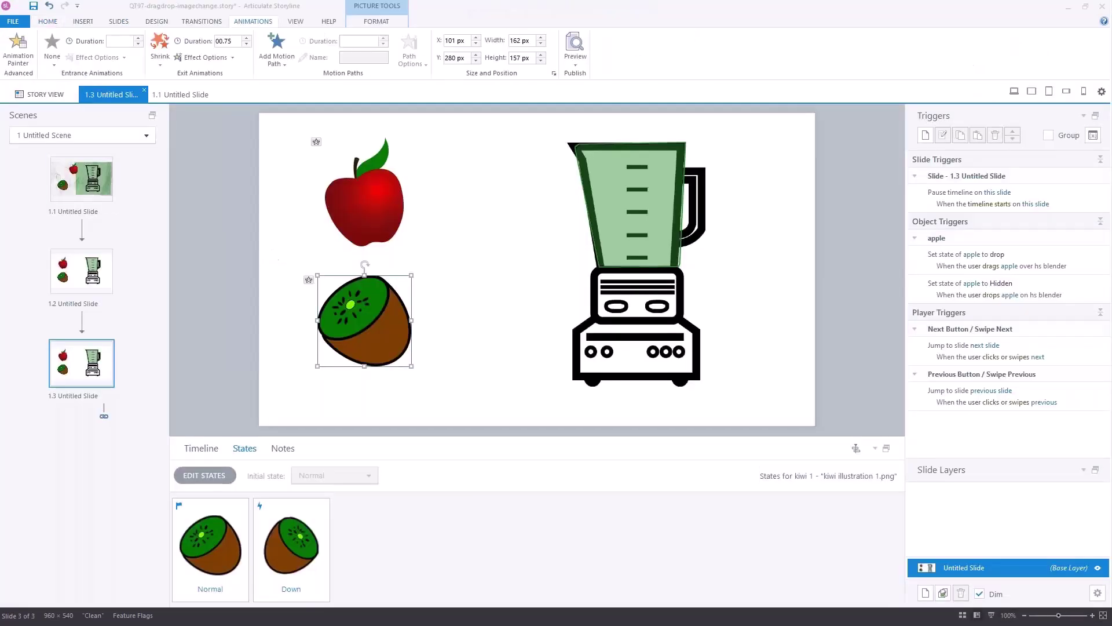
# - Open slide 1.1 and preview it, move the apple across the marble and hotspot area, drop it on the blender, and close the preview
pyautogui.click(382, 165)
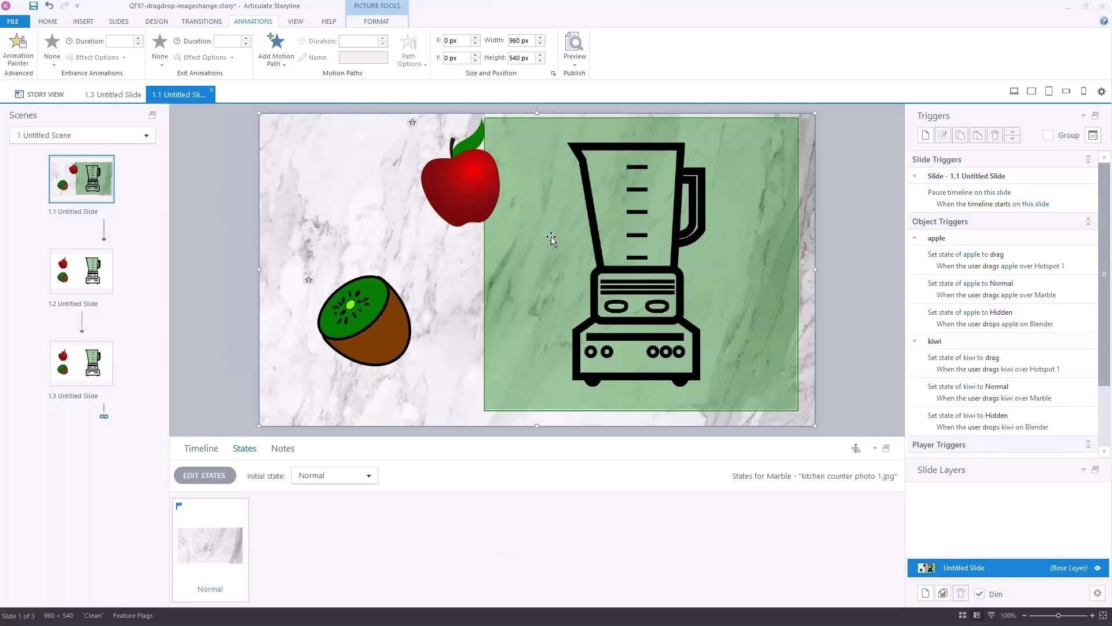
pyautogui.click(576, 62)
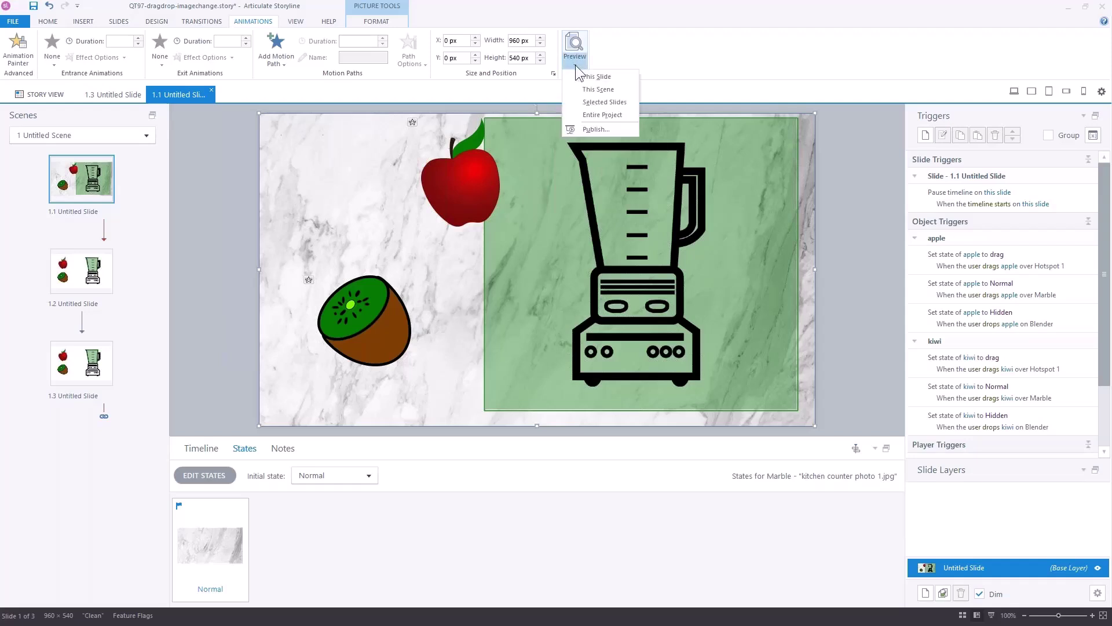
pyautogui.click(583, 73)
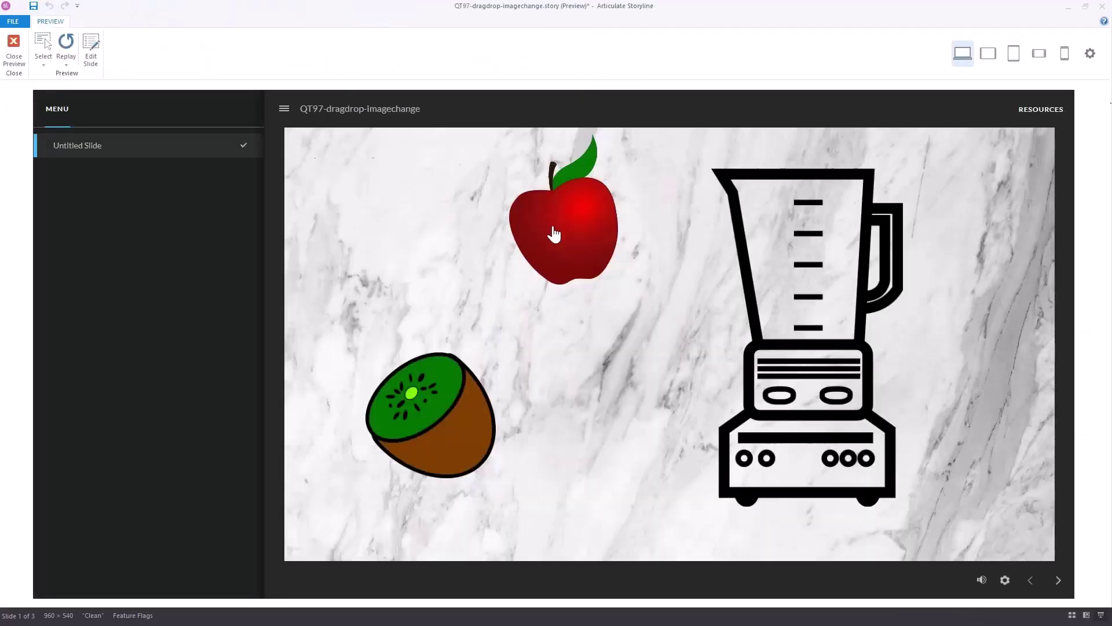
pyautogui.moveTo(551, 236); pyautogui.dragTo(409, 260)
pyautogui.moveTo(541, 241); pyautogui.dragTo(597, 240)
pyautogui.moveTo(555, 235); pyautogui.dragTo(460, 238)
pyautogui.moveTo(566, 218); pyautogui.dragTo(662, 243)
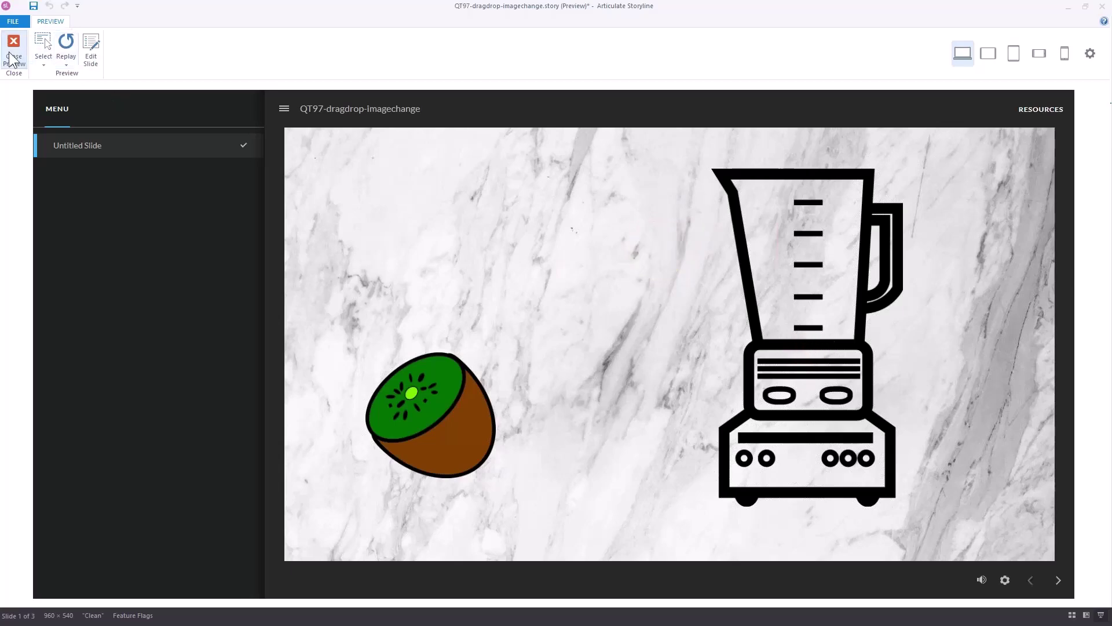
pyautogui.click(13, 55)
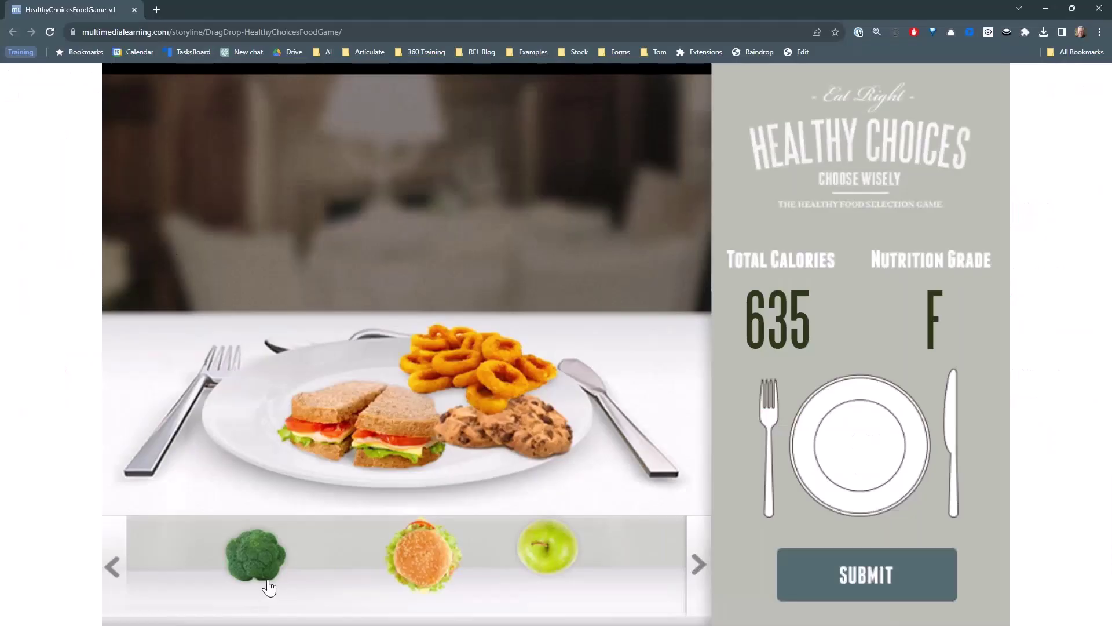
# - Switch to the Healthy Choices food game in the browser, place the broccoli and hamburger on the plate, and rearrange the sandwich and cookies
pyautogui.moveTo(267, 571); pyautogui.dragTo(348, 379)
pyautogui.moveTo(379, 443); pyautogui.dragTo(381, 448)
pyautogui.moveTo(475, 435); pyautogui.dragTo(439, 445)
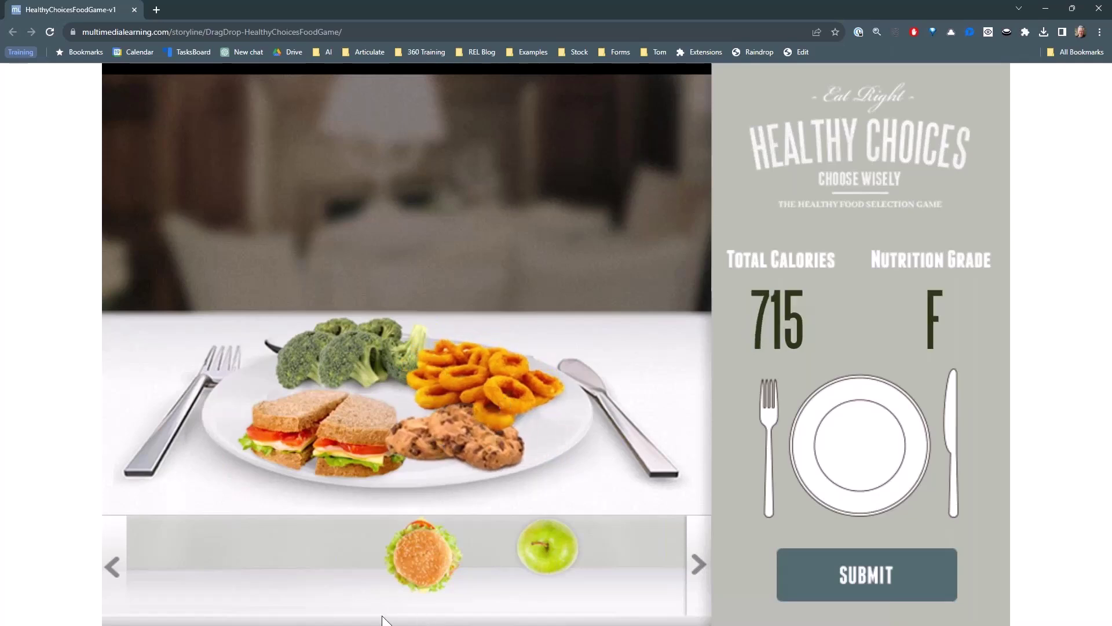
pyautogui.moveTo(446, 567); pyautogui.dragTo(410, 394)
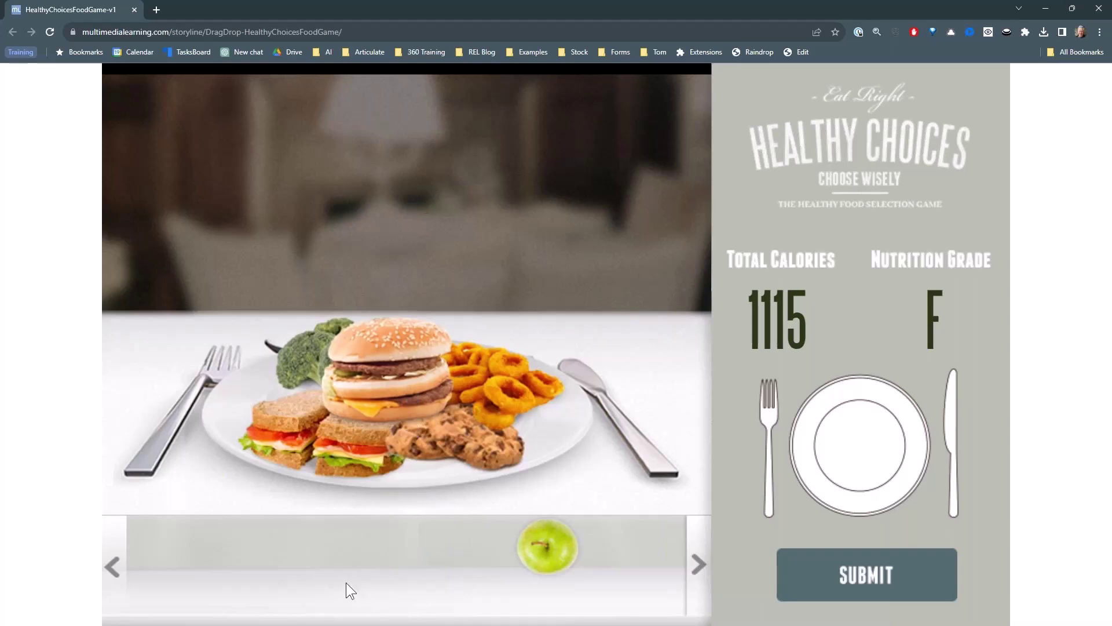